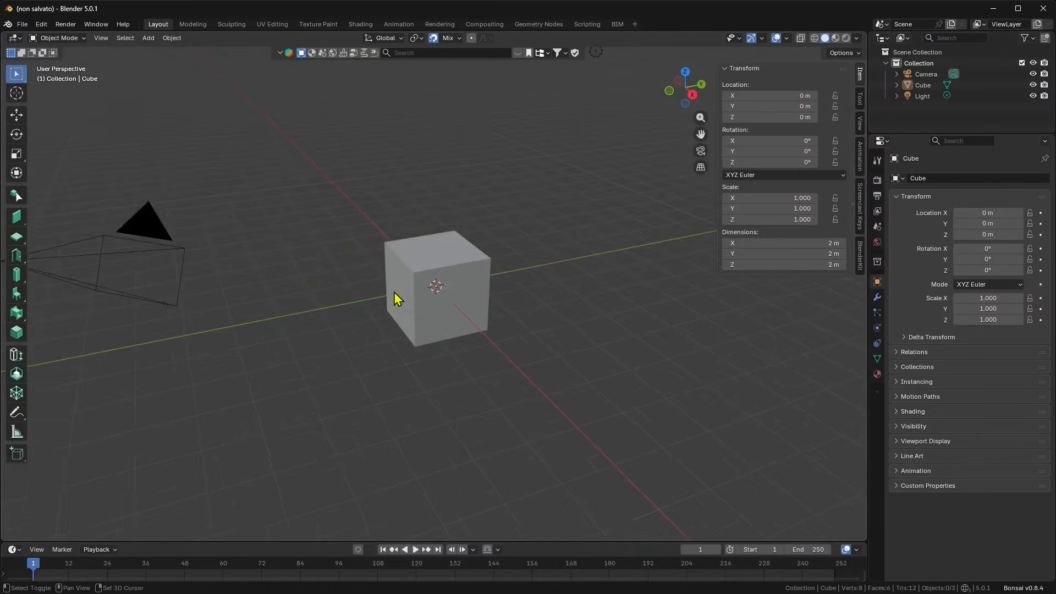
# Step: Delete the default Camera and Light together, then select the remaining cube
pyautogui.moveTo(398, 297); pyautogui.dragTo(484, 247, button='middle')
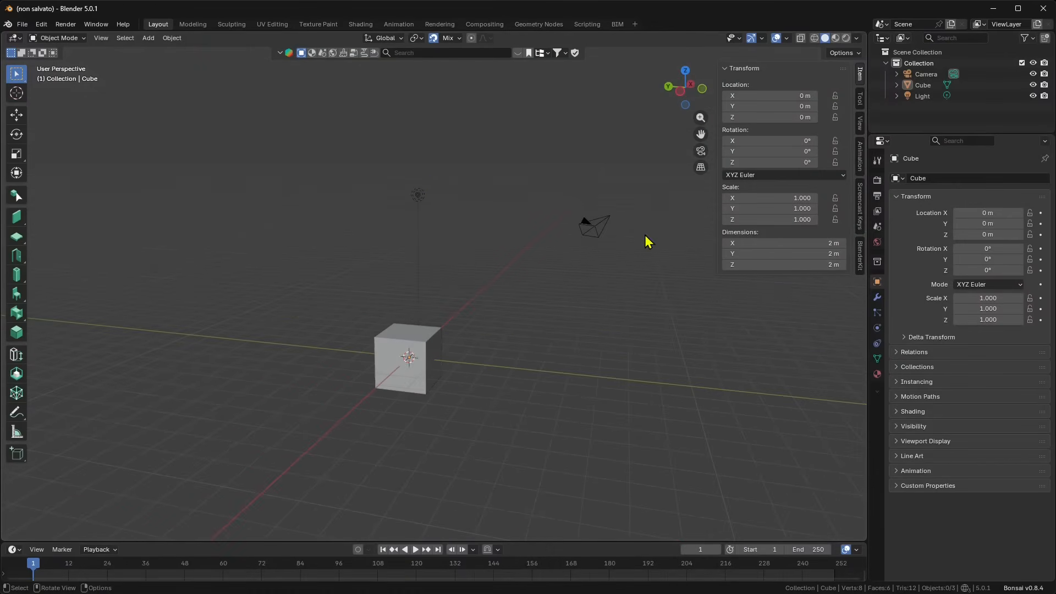
pyautogui.moveTo(643, 174); pyautogui.dragTo(401, 218)
pyautogui.press('x')
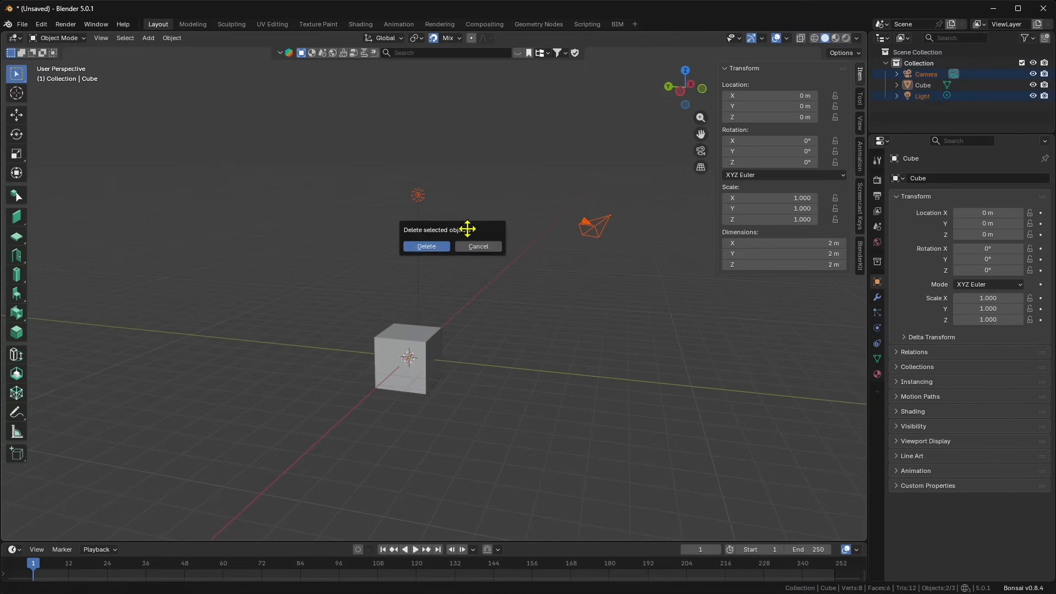
pyautogui.click(431, 243)
pyautogui.scroll(3, 435, 384)
pyautogui.scroll(2, 521, 273)
pyautogui.keyDown('shift'); pyautogui.moveTo(435, 383); pyautogui.dragTo(545, 315, button='middle'); pyautogui.keyUp('shift')
pyautogui.keyDown('shift'); pyautogui.moveTo(518, 266); pyautogui.dragTo(462, 303, button='middle'); pyautogui.keyUp('shift')
pyautogui.click(464, 300)
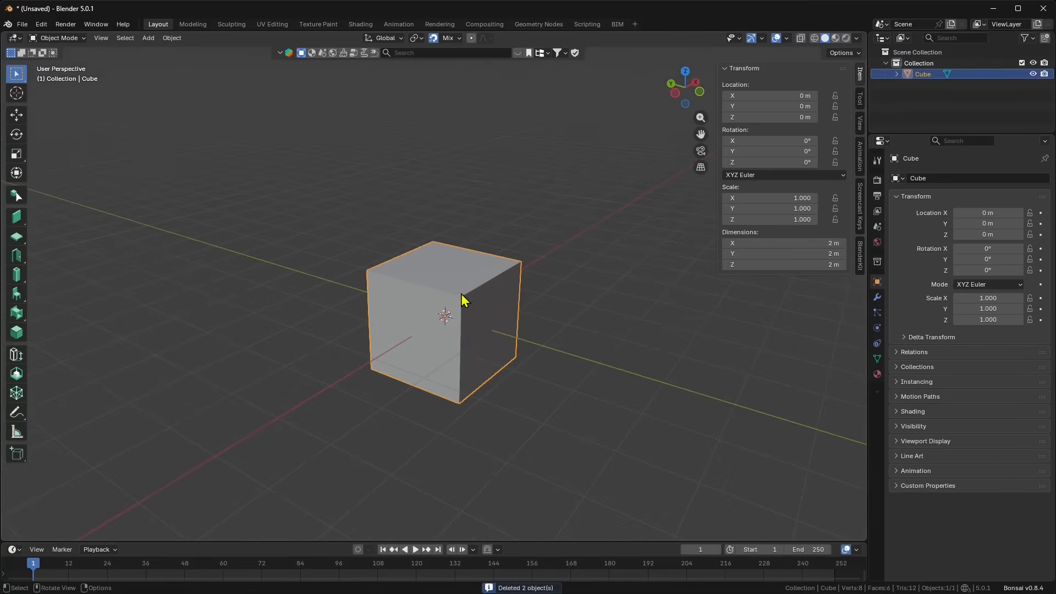
# Step: In Edit Mode, add a loop cut down the middle of the cube
pyautogui.click(58, 38)
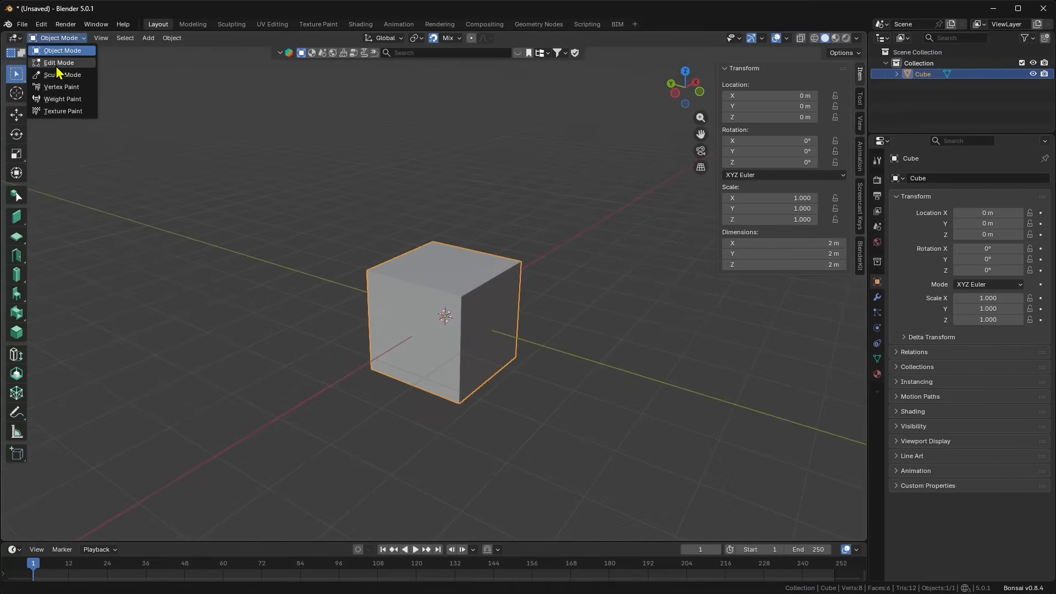
pyautogui.click(53, 63)
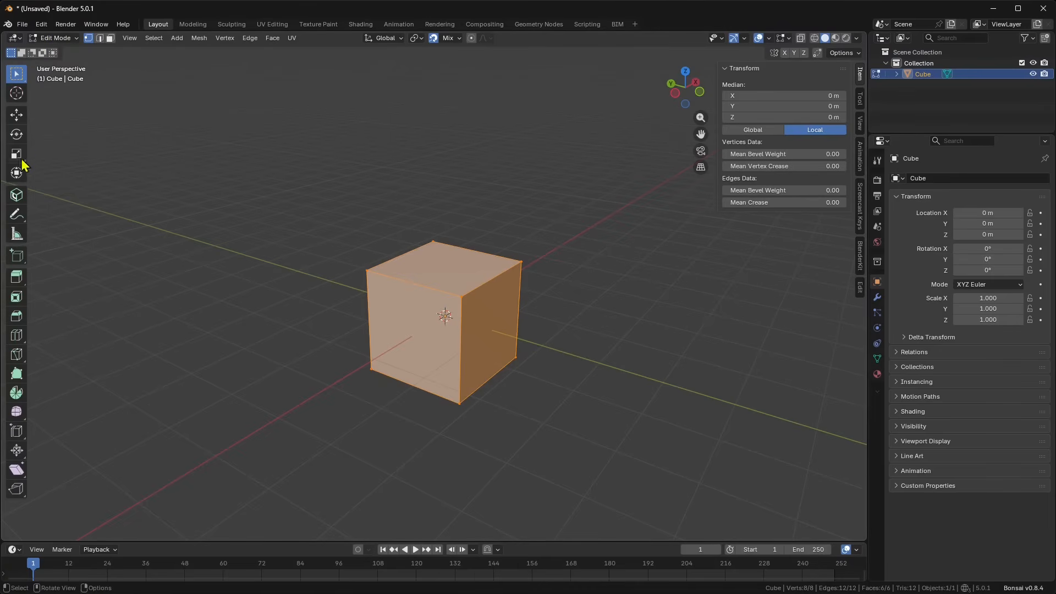
pyautogui.click(17, 334)
pyautogui.moveTo(413, 284); pyautogui.dragTo(382, 283)
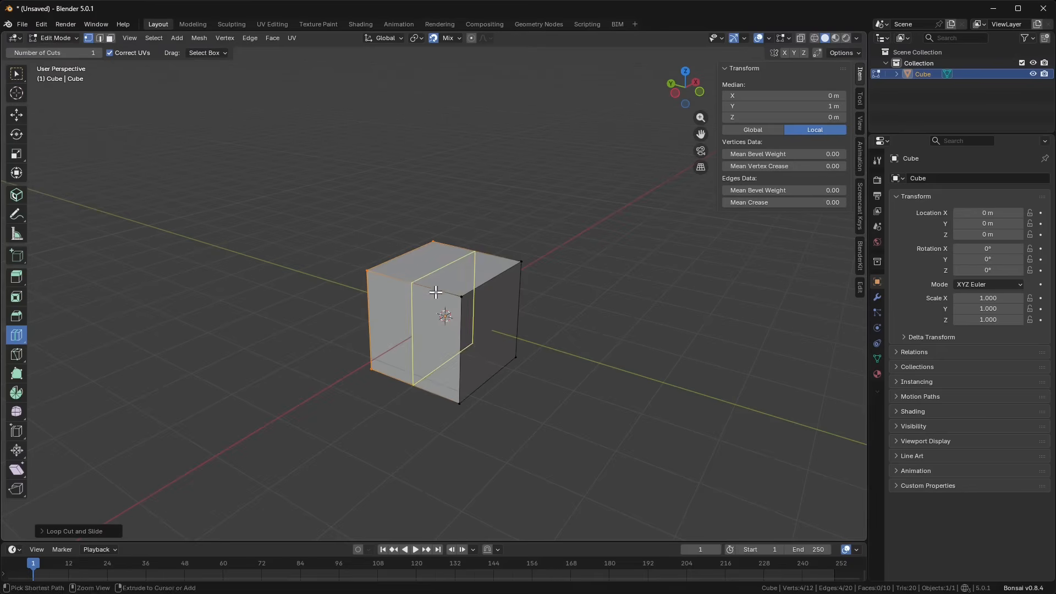
pyautogui.hotkey('ctrl', 'z')
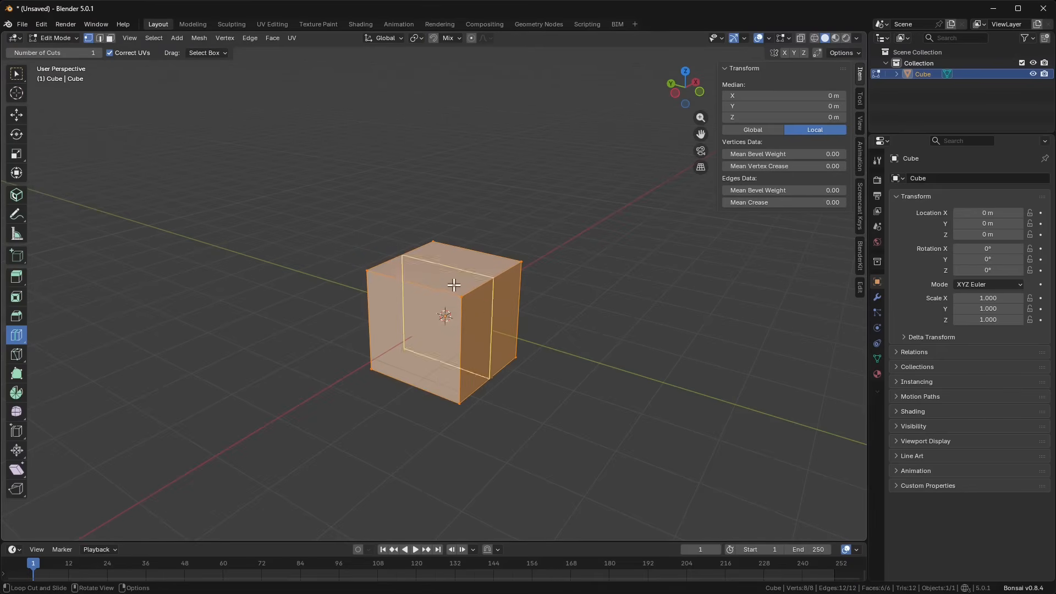
pyautogui.click(444, 269)
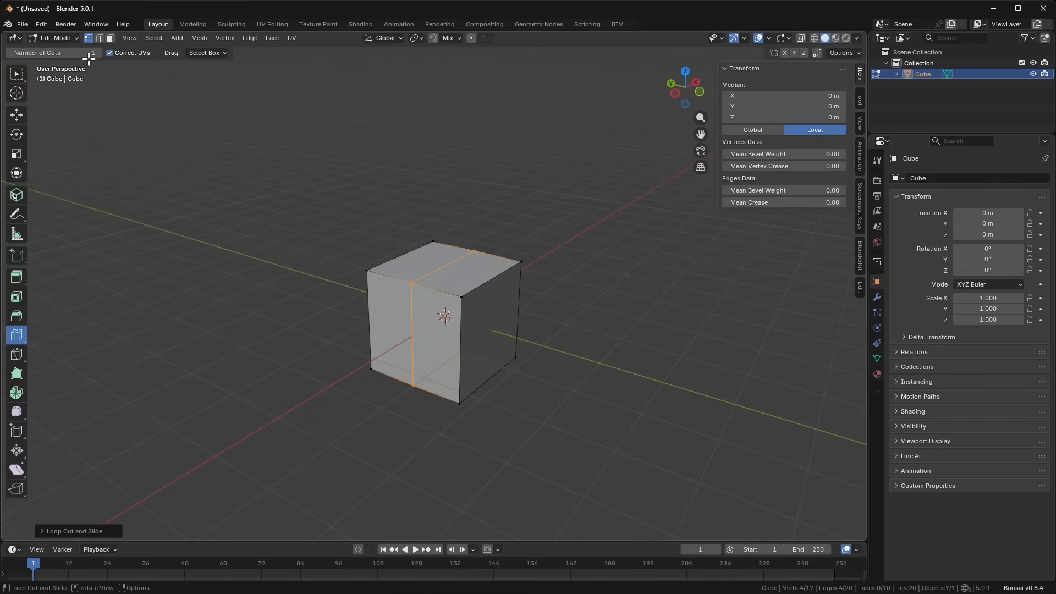
# Step: Raise the middle top edge to Z 1.8621 m as a roof ridge, then return to Object Mode
pyautogui.click(100, 37)
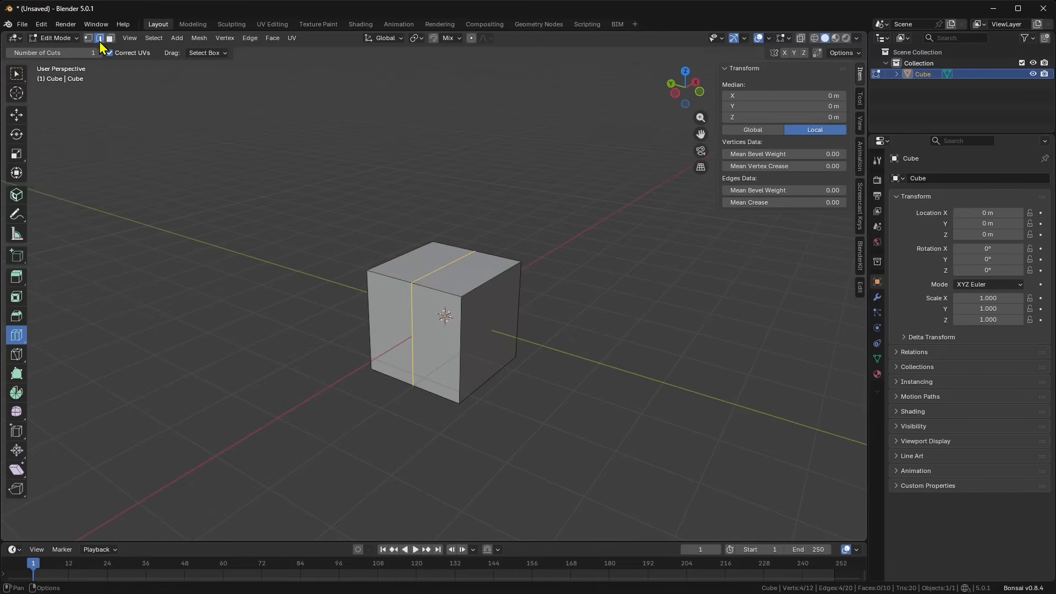
pyautogui.click(18, 116)
pyautogui.click(436, 272)
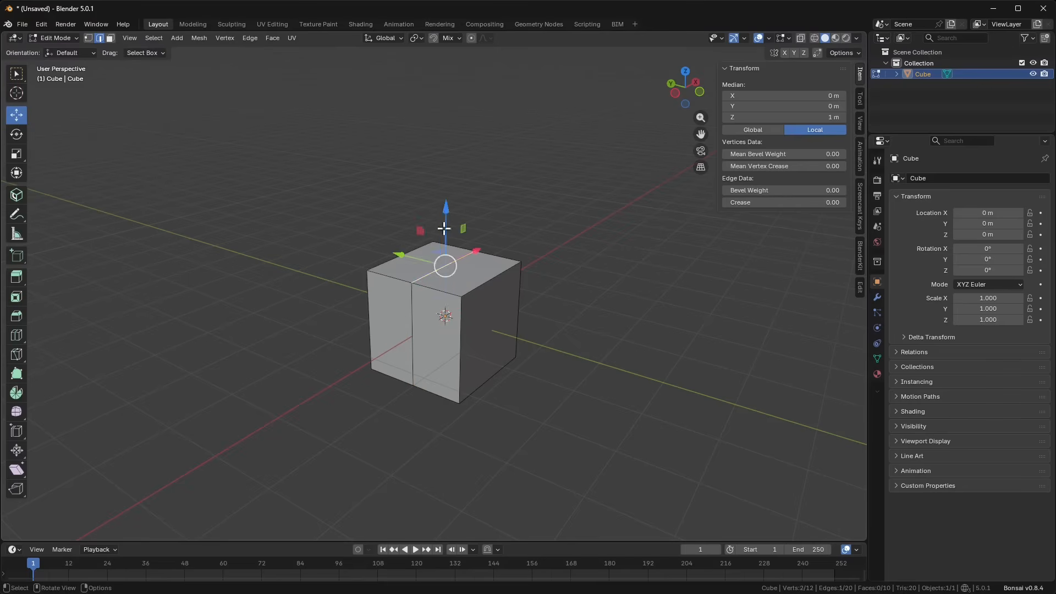
pyautogui.moveTo(447, 212); pyautogui.dragTo(435, 164)
pyautogui.moveTo(421, 243); pyautogui.dragTo(414, 284, button='middle')
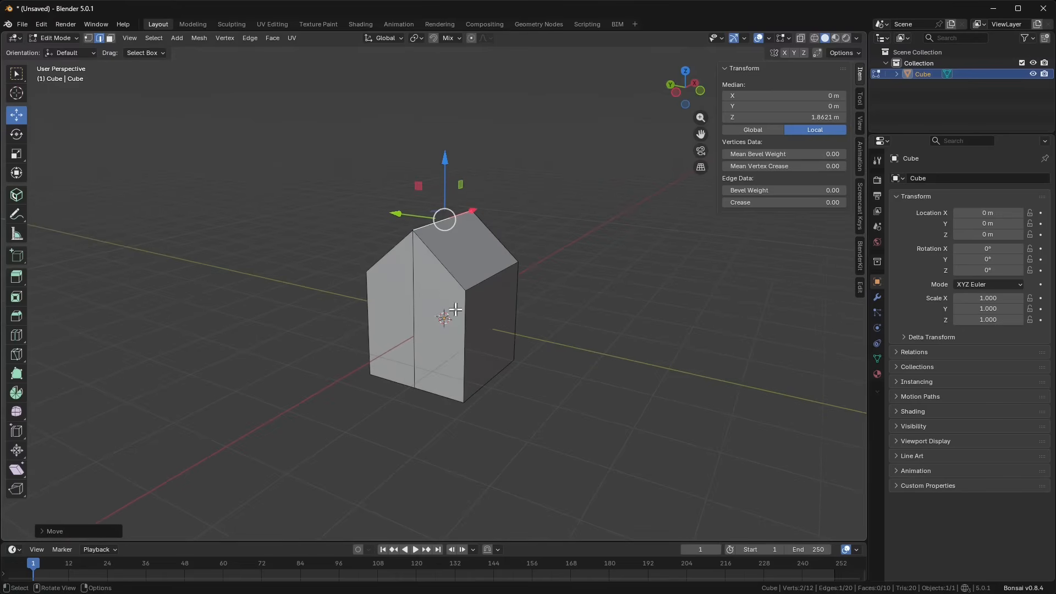
pyautogui.click(65, 38)
pyautogui.click(55, 51)
# Step: Add a plane and scale it by 20.398 into a ground about 40.8 m across
pyautogui.click(149, 40)
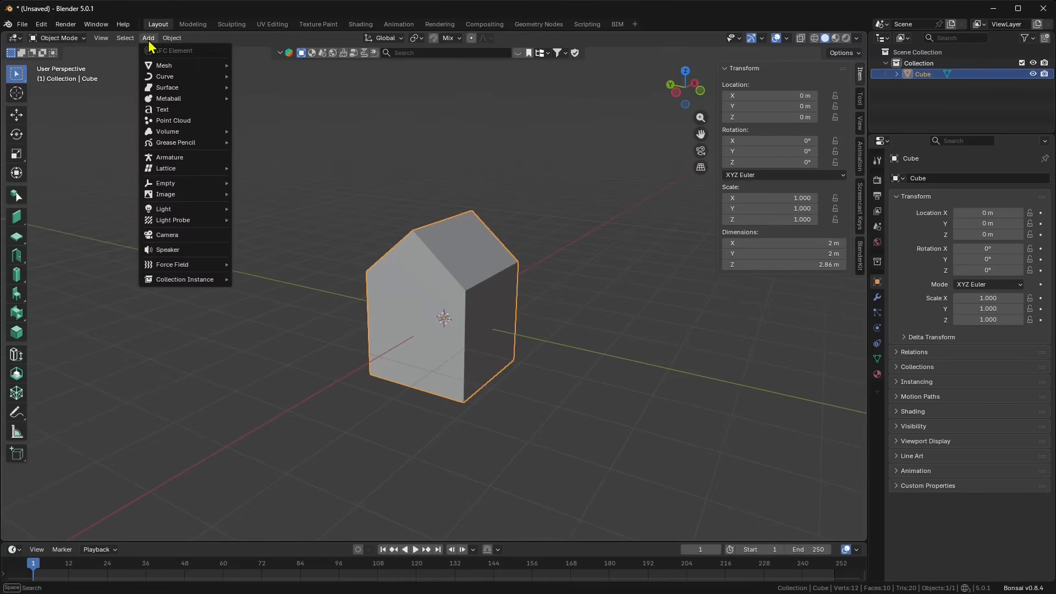
pyautogui.moveTo(159, 70)
pyautogui.click(263, 68)
pyautogui.moveTo(380, 352); pyautogui.dragTo(434, 352, button='middle')
pyautogui.click(17, 154)
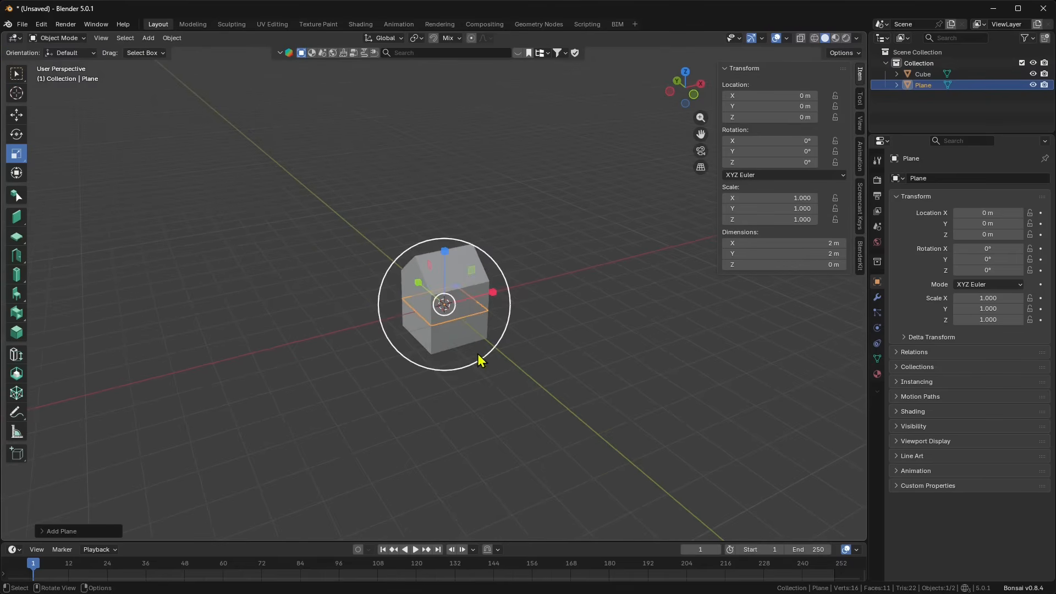
pyautogui.moveTo(481, 358); pyautogui.dragTo(183, 55)
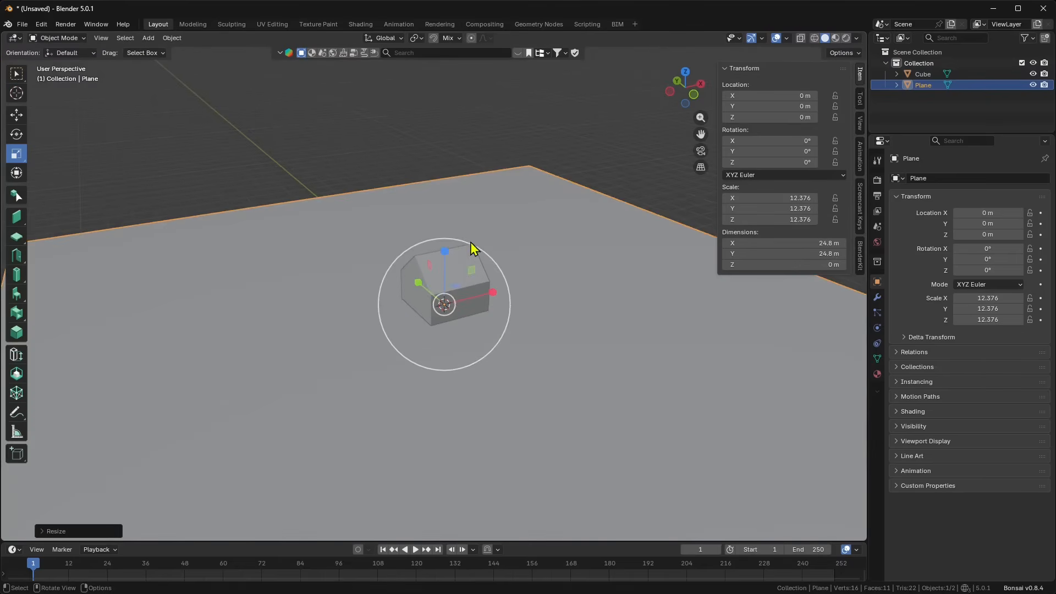
pyautogui.scroll(-2, 470, 259)
pyautogui.moveTo(470, 338); pyautogui.dragTo(503, 349)
pyautogui.moveTo(423, 333); pyautogui.dragTo(426, 286, button='middle')
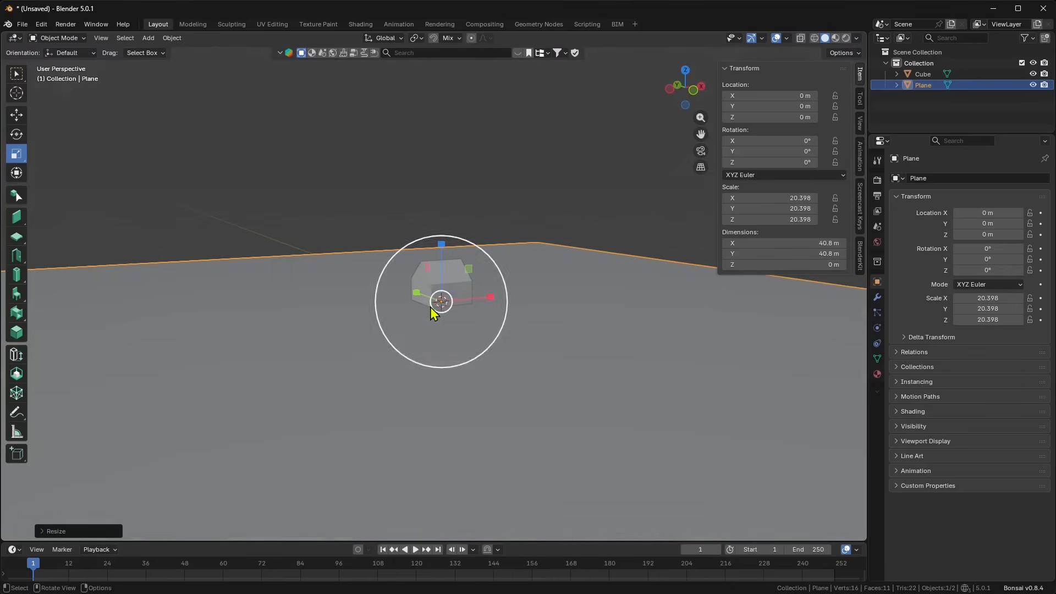
# Step: Lift the house to Z 1.0666 m so it rests on the plane
pyautogui.click(16, 114)
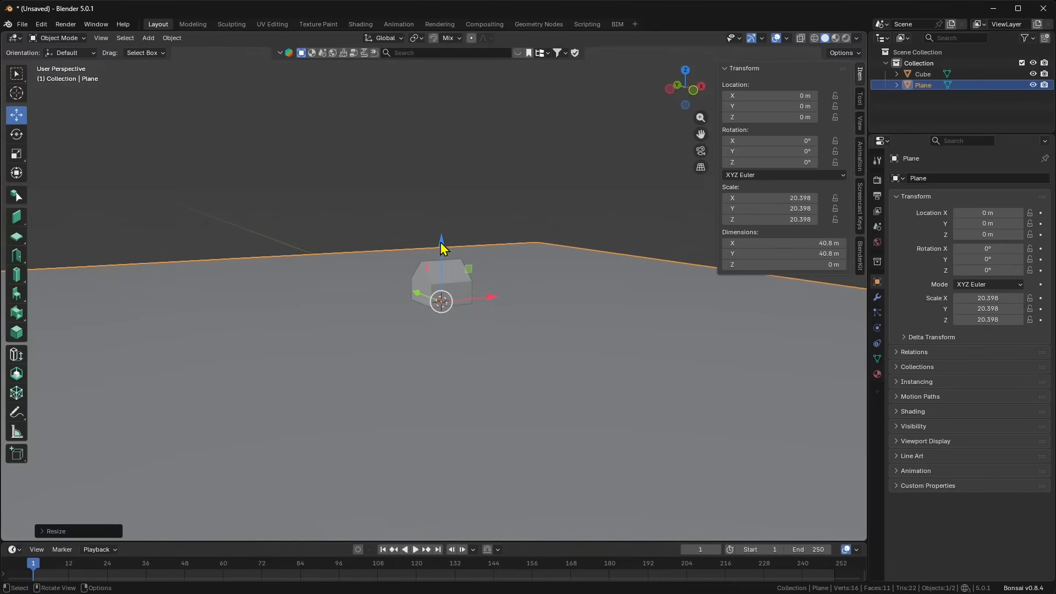
pyautogui.moveTo(440, 243); pyautogui.dragTo(442, 217)
pyautogui.hotkey('ctrl', 'z')
pyautogui.click(455, 269)
pyautogui.click(311, 195)
pyautogui.moveTo(312, 198); pyautogui.dragTo(313, 259, button='middle')
pyautogui.scroll(2, 428, 270)
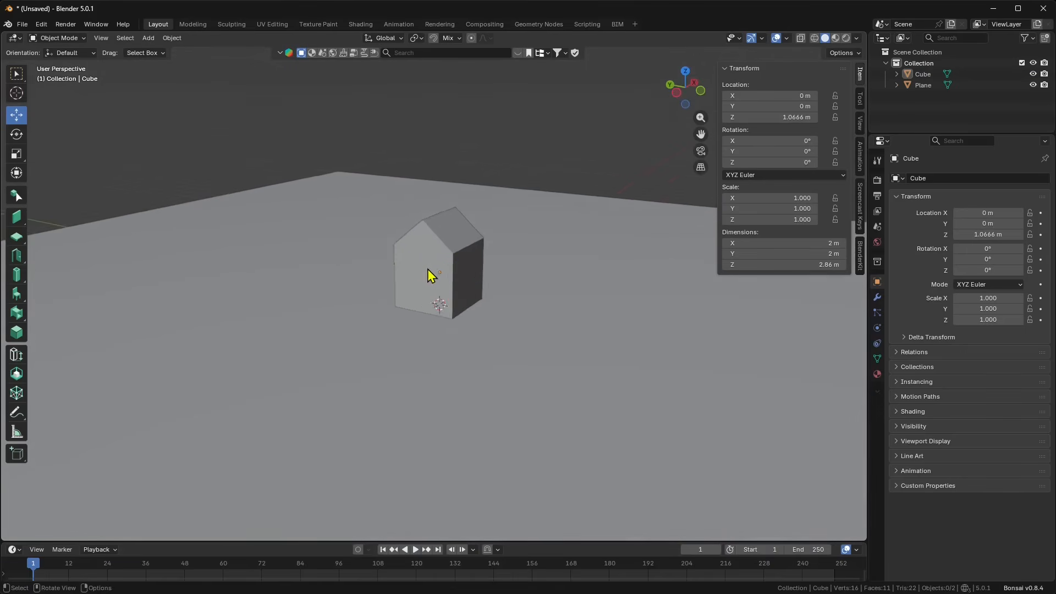
pyautogui.moveTo(428, 270); pyautogui.dragTo(427, 301, button='middle')
pyautogui.moveTo(459, 246); pyautogui.dragTo(463, 257, button='middle')
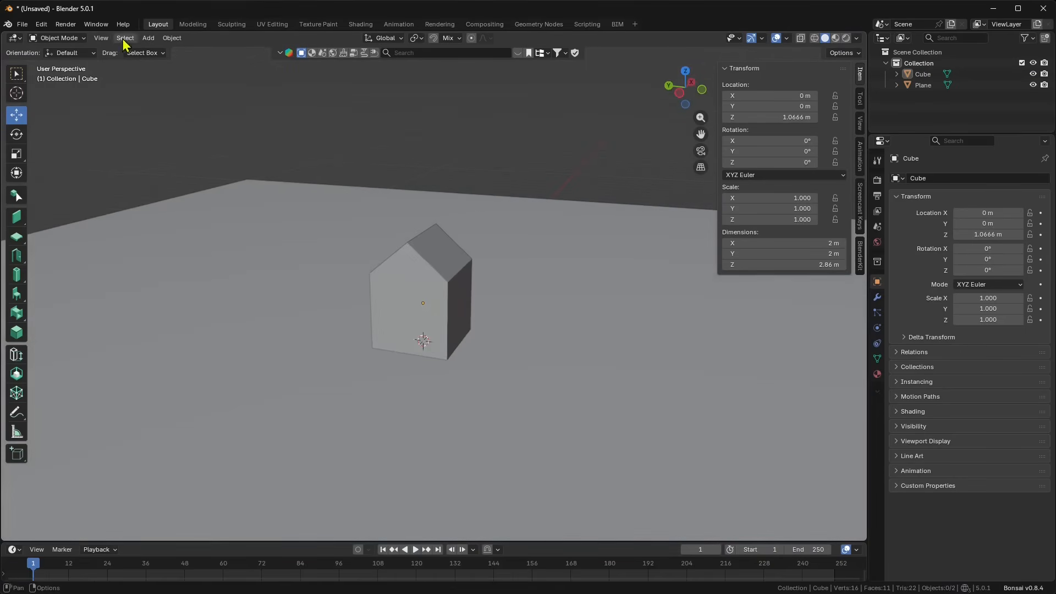
# Step: In Preferences, search the extensions for 'sun p' and inspect the Sun Position entry
pyautogui.click(41, 27)
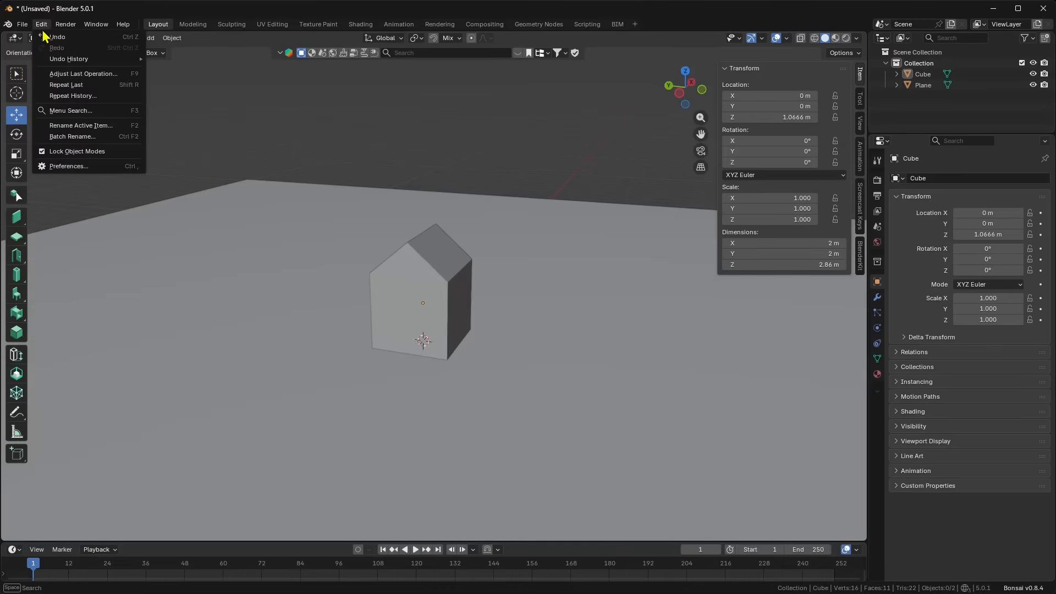
pyautogui.click(70, 166)
pyautogui.click(175, 207)
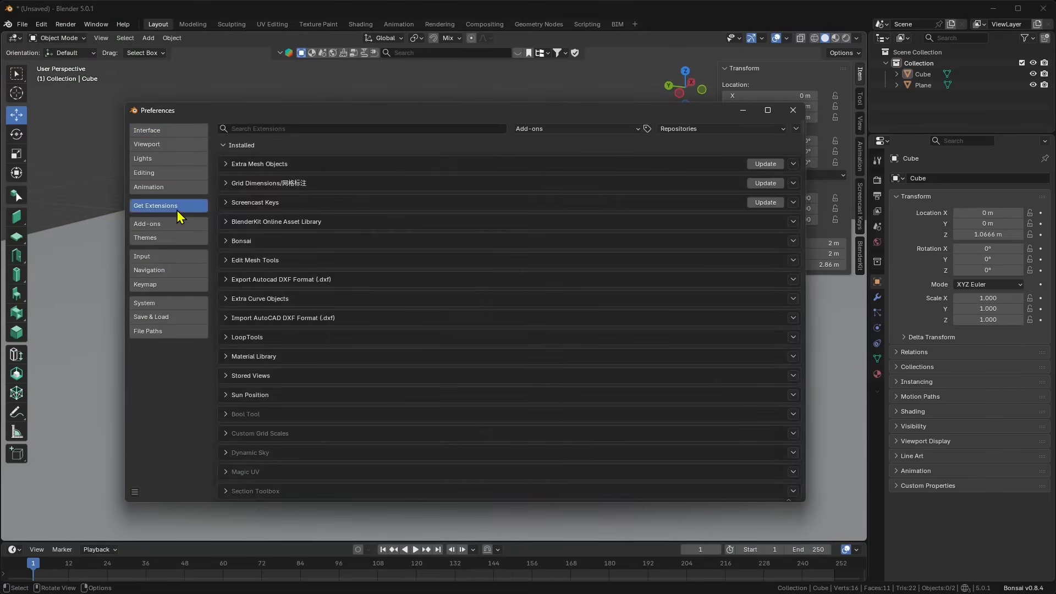
pyautogui.click(257, 127)
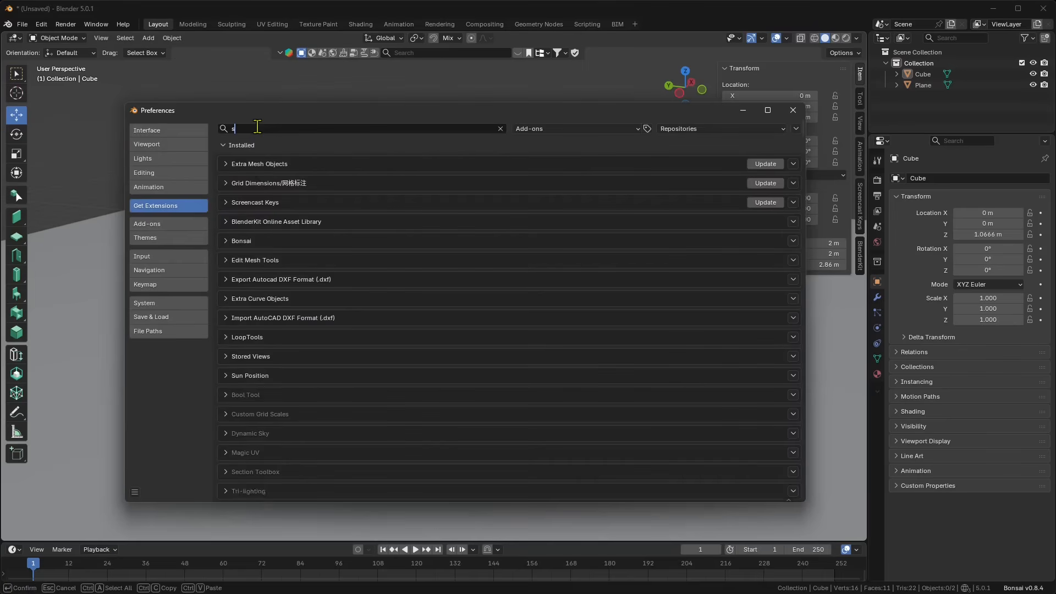
pyautogui.write('sun p')
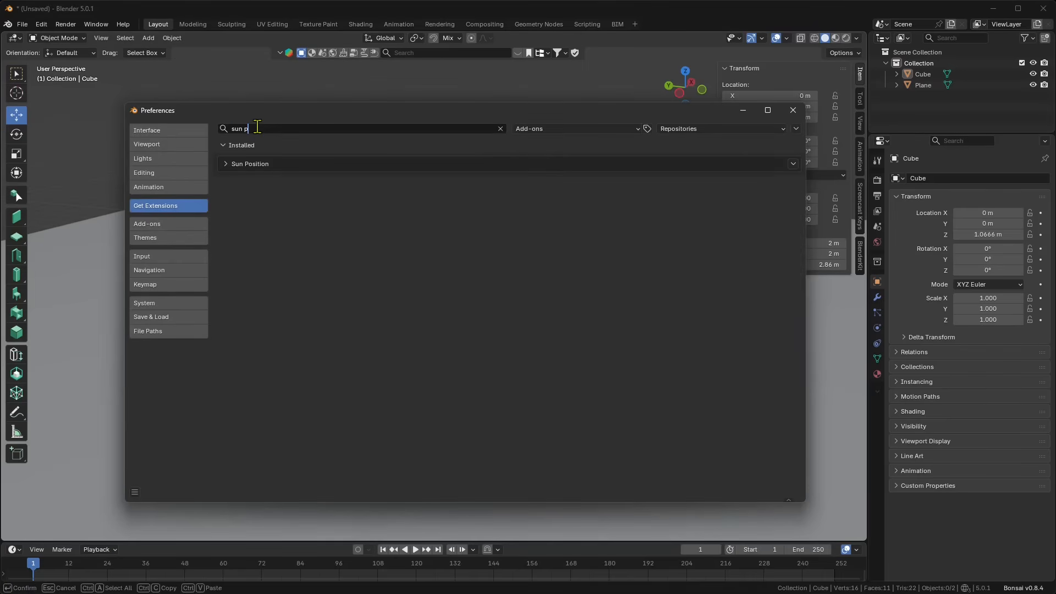
pyautogui.click(227, 164)
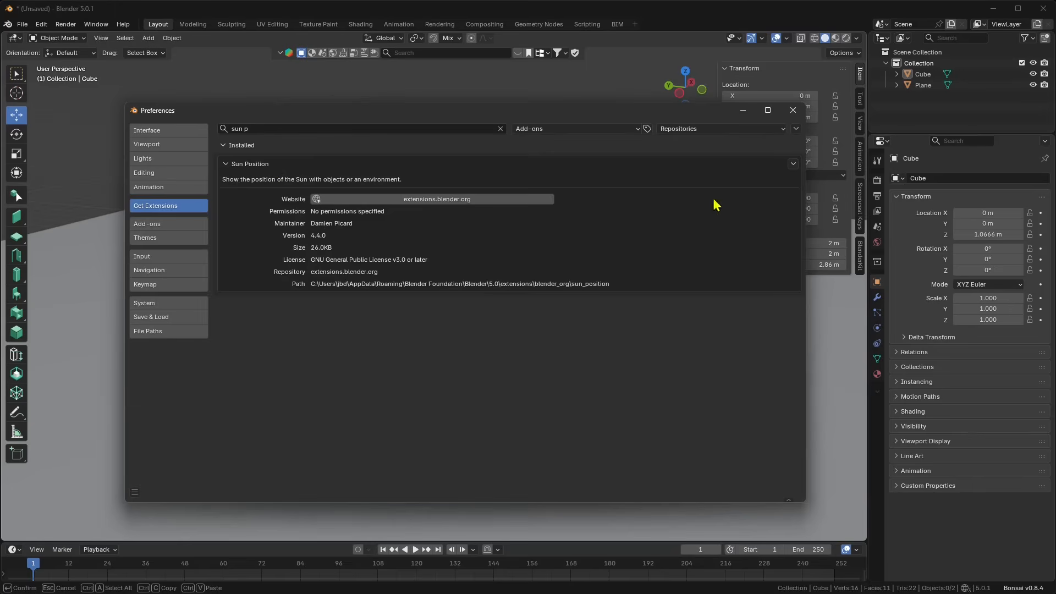
# Step: Find Sun Position under Add-ons, make sure it is enabled, and close Preferences
pyautogui.click(150, 226)
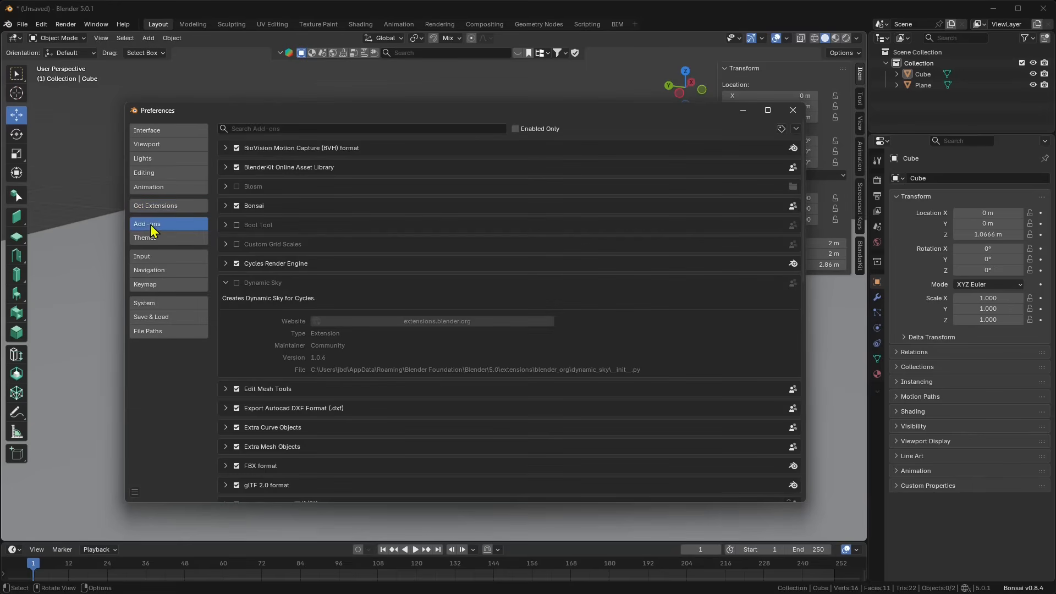
pyautogui.click(258, 128)
pyautogui.write('sun p')
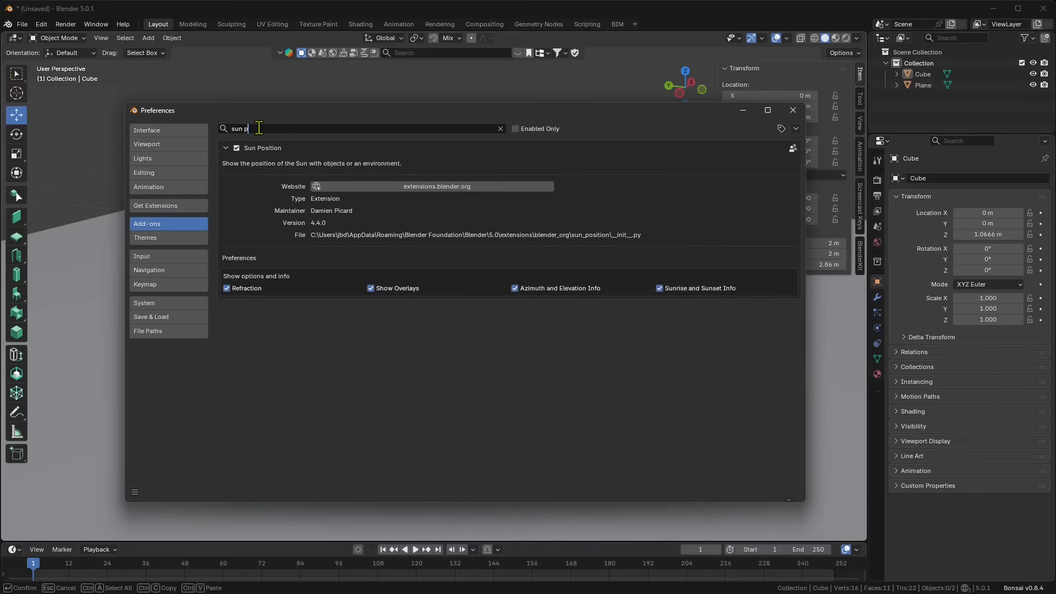
pyautogui.click(236, 149)
pyautogui.click(236, 148)
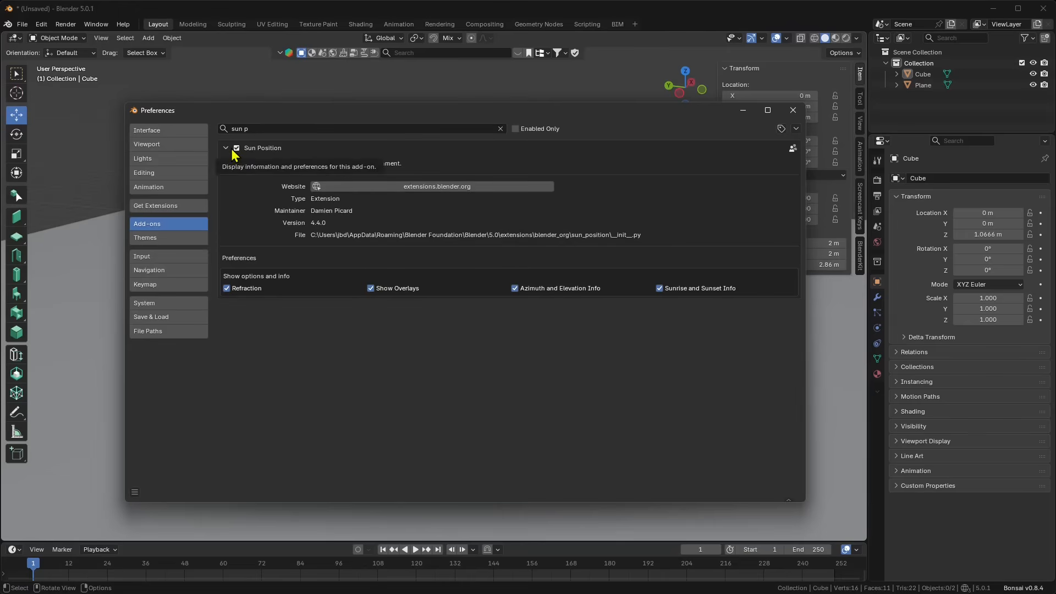
pyautogui.click(792, 110)
# Step: Open World Properties and expand Sun Position, keeping the Sun Object usage mode
pyautogui.moveTo(583, 352); pyautogui.dragTo(477, 285, button='middle')
pyautogui.moveTo(447, 346); pyautogui.dragTo(443, 345, button='middle')
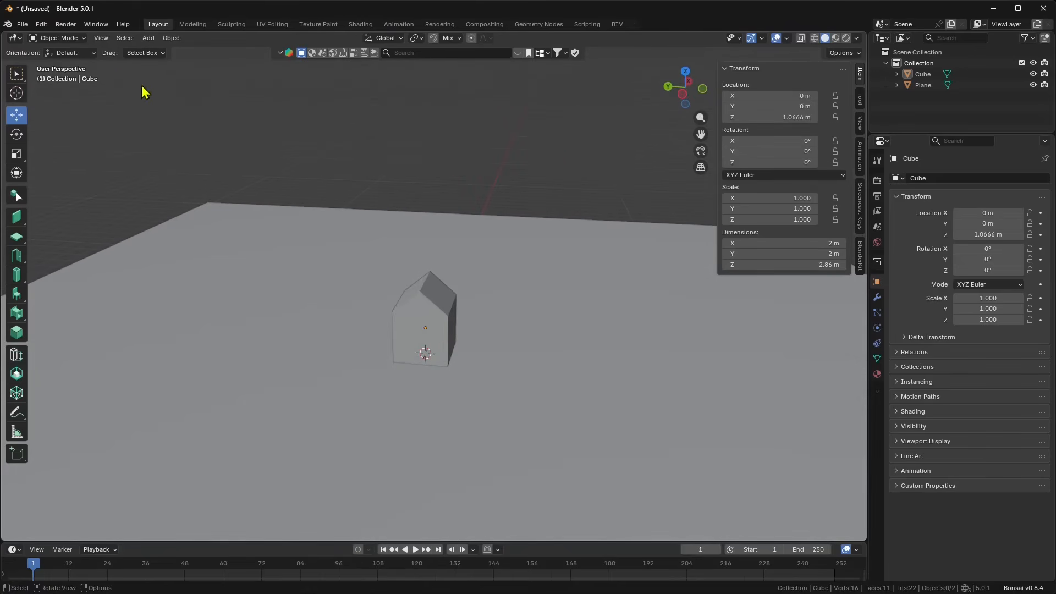
pyautogui.moveTo(585, 172); pyautogui.dragTo(440, 303, button='middle')
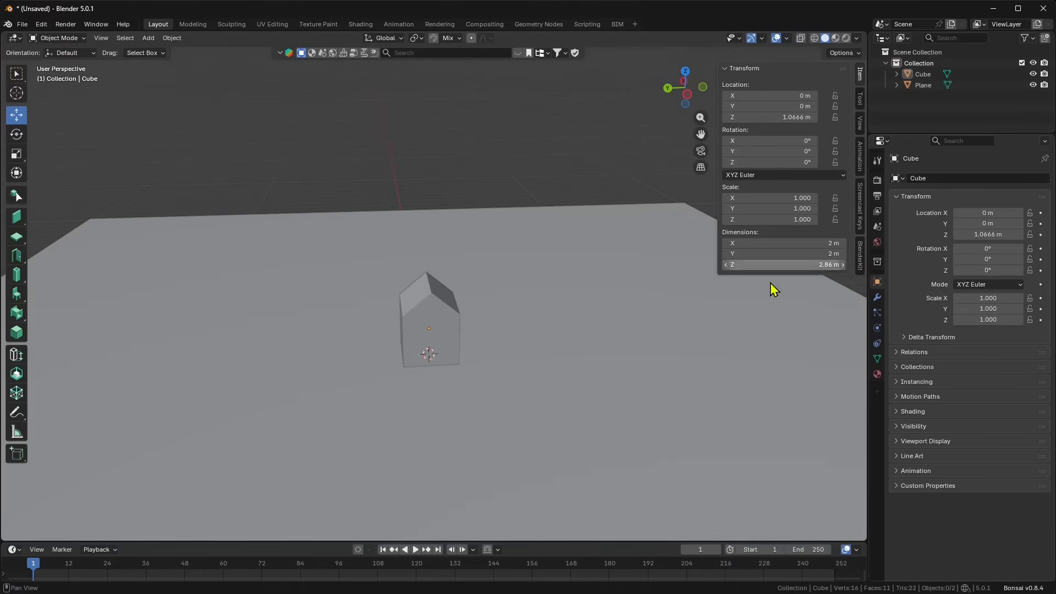
pyautogui.click(878, 246)
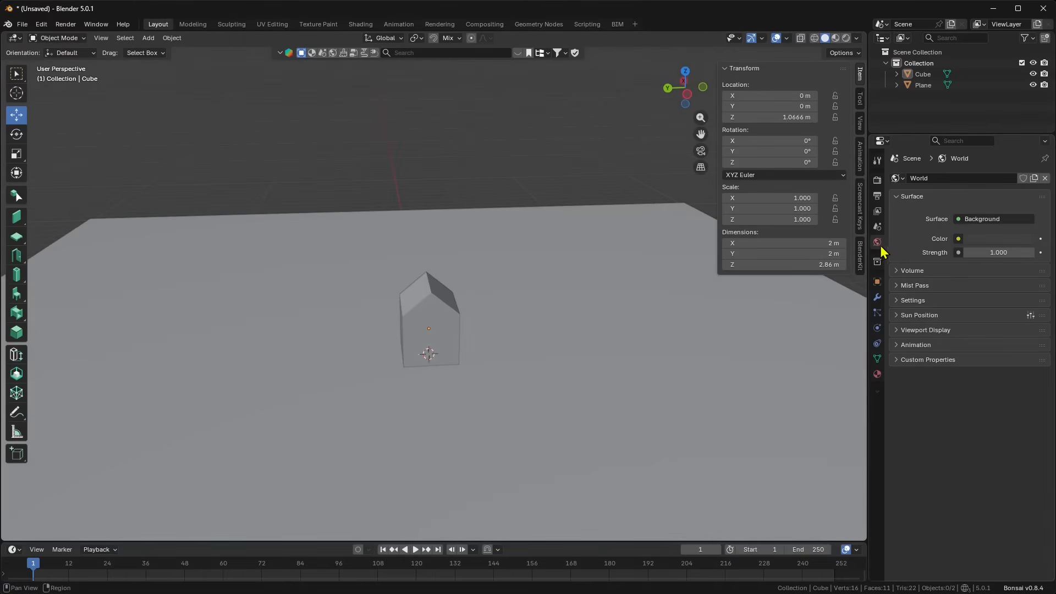
pyautogui.click(924, 316)
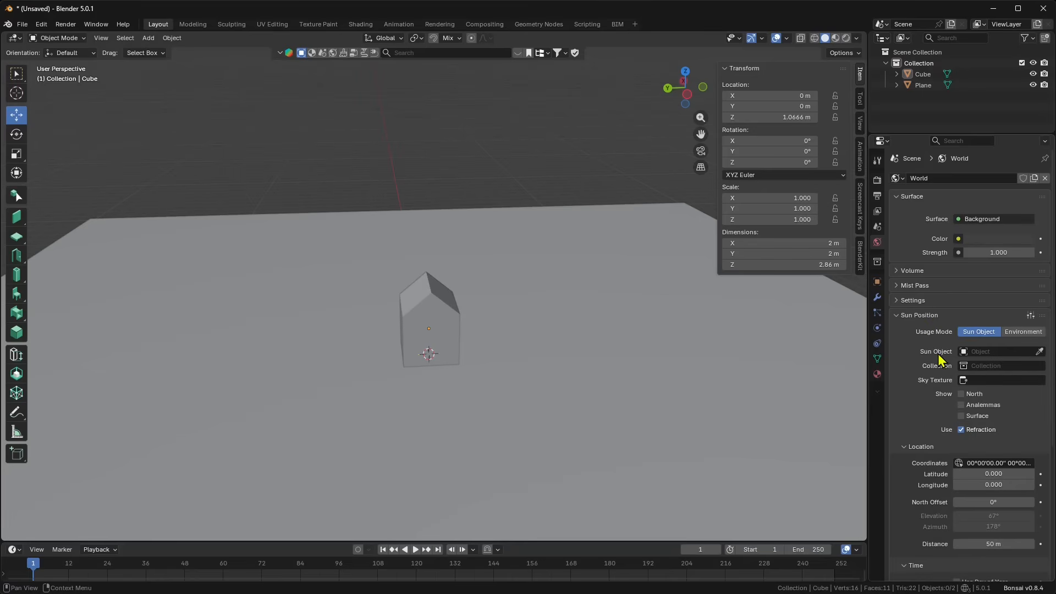
pyautogui.click(1018, 332)
pyautogui.click(979, 332)
pyautogui.scroll(-2, 507, 335)
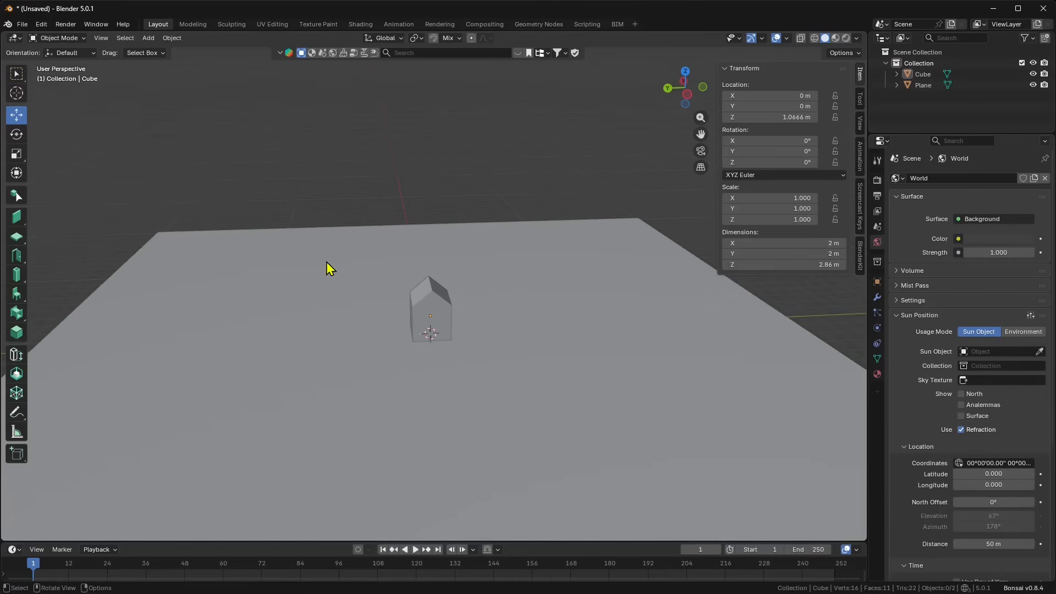
# Step: Add a Sun light and move it high above and off to the side of the house
pyautogui.click(148, 38)
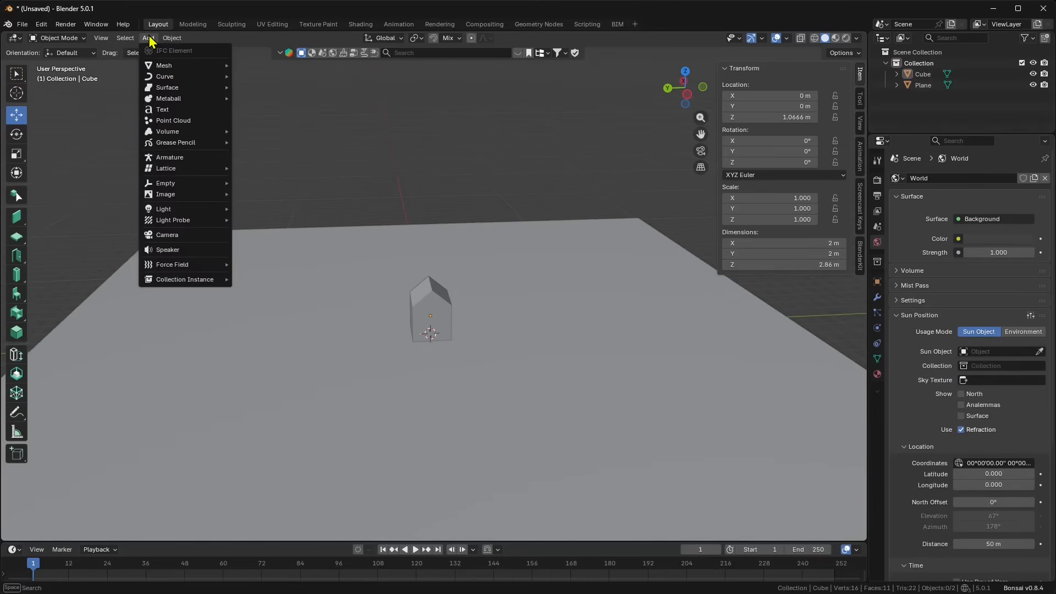
pyautogui.moveTo(162, 209)
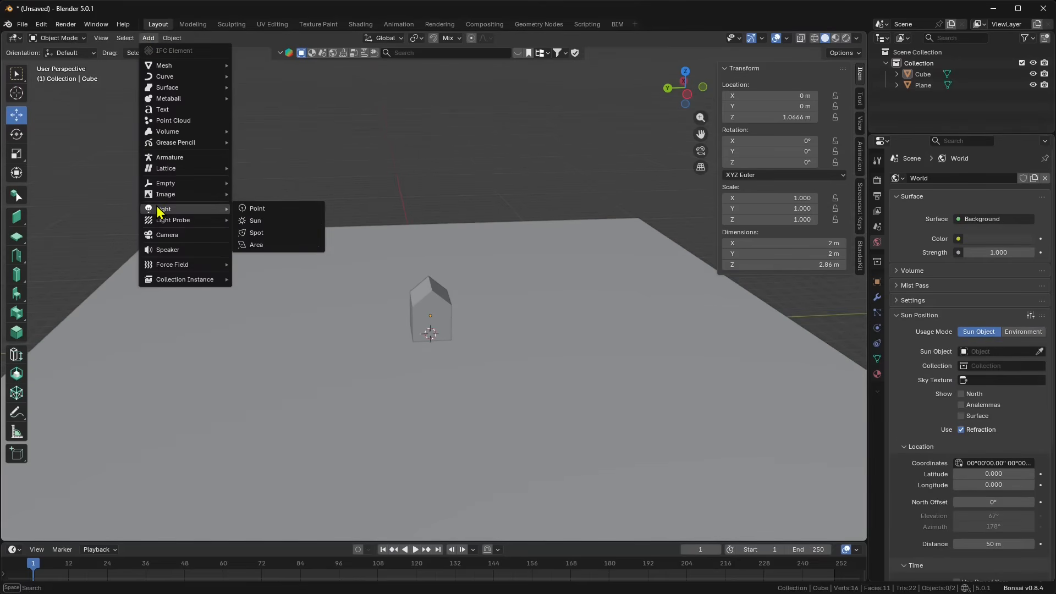
pyautogui.click(250, 222)
pyautogui.moveTo(387, 332); pyautogui.dragTo(458, 308, button='middle')
pyautogui.moveTo(433, 274); pyautogui.dragTo(431, 92)
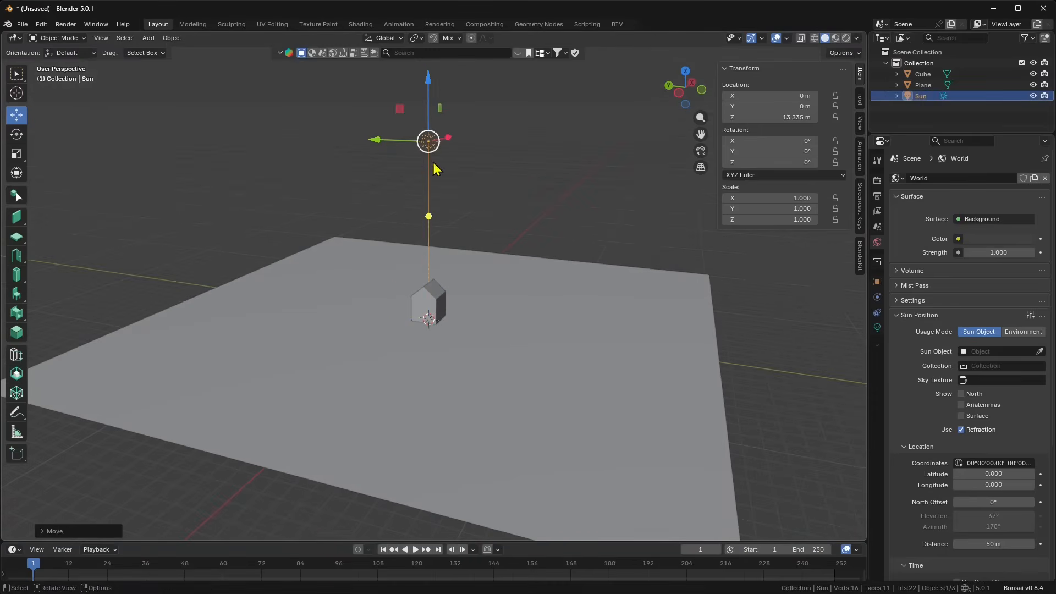
pyautogui.moveTo(429, 141); pyautogui.dragTo(455, 158, button='middle')
pyautogui.moveTo(428, 101); pyautogui.dragTo(428, 105)
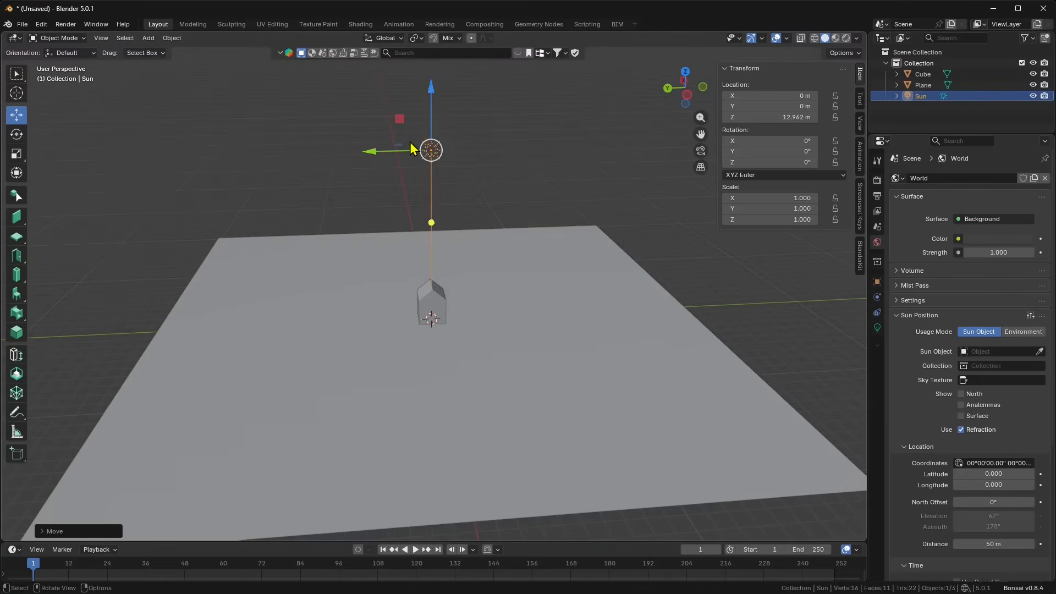
pyautogui.moveTo(401, 146); pyautogui.dragTo(352, 150)
pyautogui.moveTo(335, 221); pyautogui.dragTo(399, 256, button='middle')
pyautogui.moveTo(363, 233)
pyautogui.mouseDown()
pyautogui.moveTo(236, 297)
pyautogui.moveTo(344, 179)
pyautogui.moveTo(274, 170)
pyautogui.moveTo(354, 234)
pyautogui.mouseUp()
pyautogui.moveTo(355, 233); pyautogui.dragTo(371, 200, button='middle')
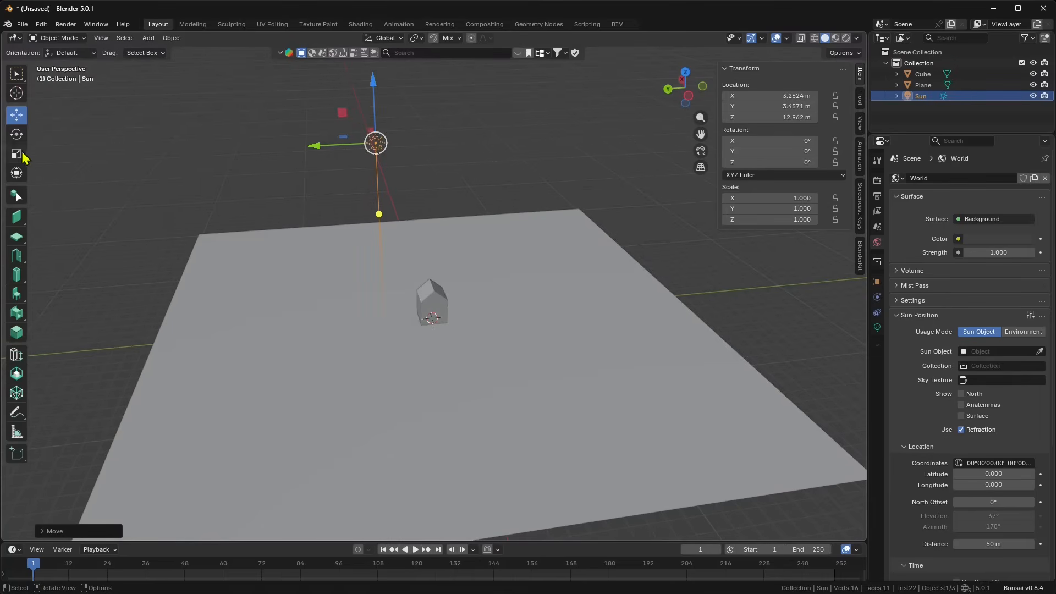
# Step: Tilt the sun about its X axis and switch the viewport to Rendered shading
pyautogui.click(17, 135)
pyautogui.moveTo(333, 122); pyautogui.dragTo(302, 149)
pyautogui.moveTo(302, 149); pyautogui.dragTo(577, 181, button='middle')
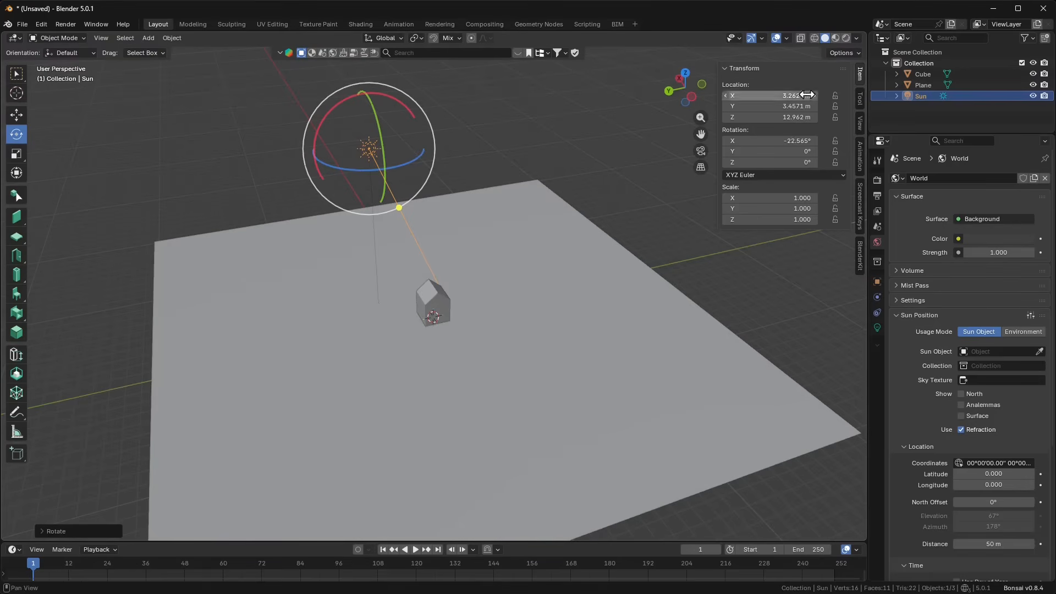
pyautogui.click(836, 38)
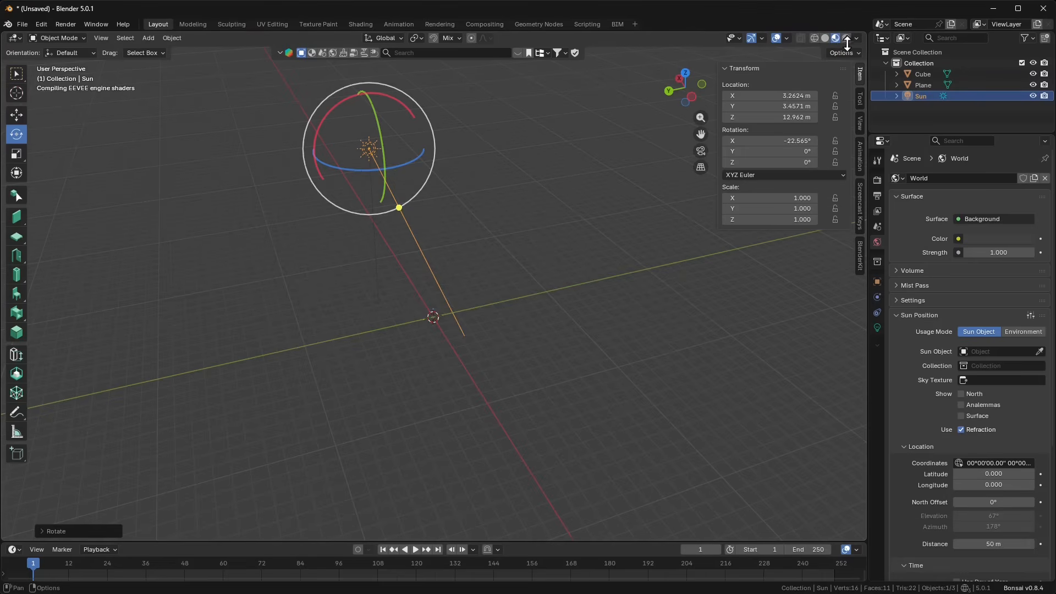
pyautogui.click(846, 39)
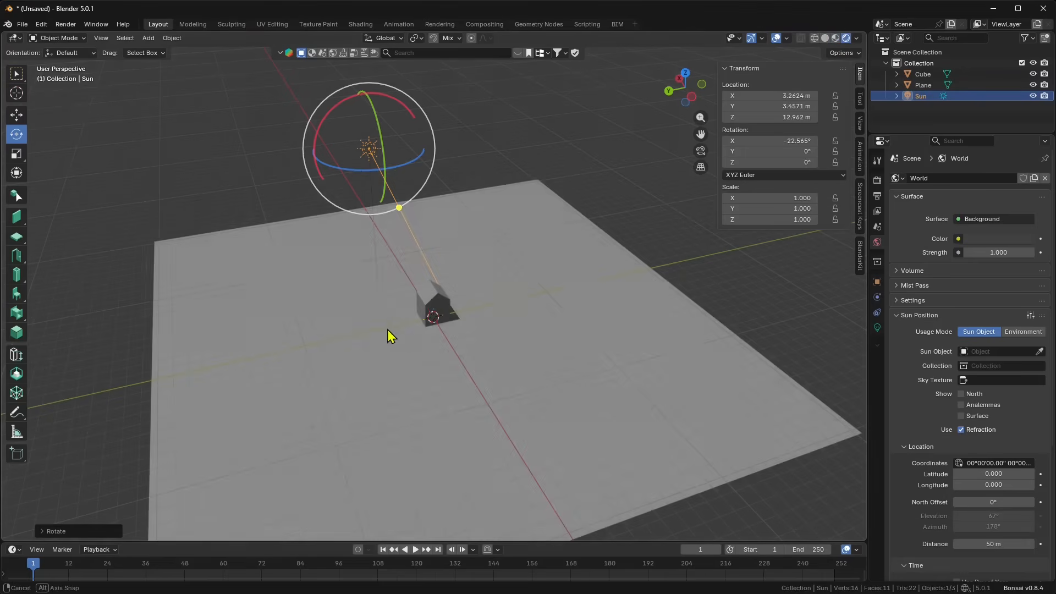
pyautogui.moveTo(387, 329); pyautogui.dragTo(333, 329, button='middle')
pyautogui.scroll(2, 423, 345)
pyautogui.scroll(-2, 437, 327)
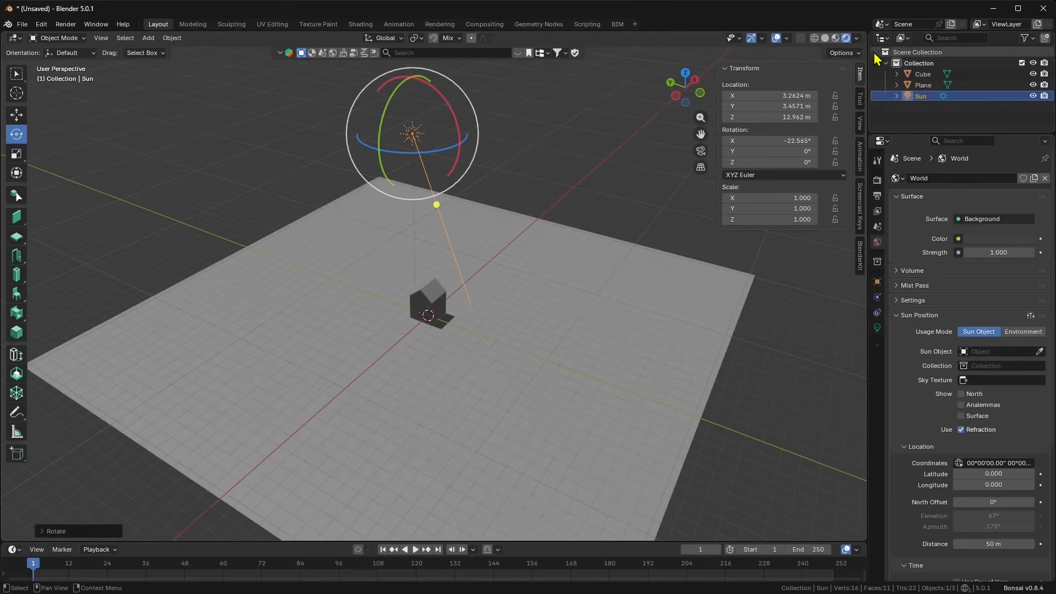
# Step: Rotate the sun to X -55.373°, Z 7.1832° so the house casts a shadow
pyautogui.click(878, 183)
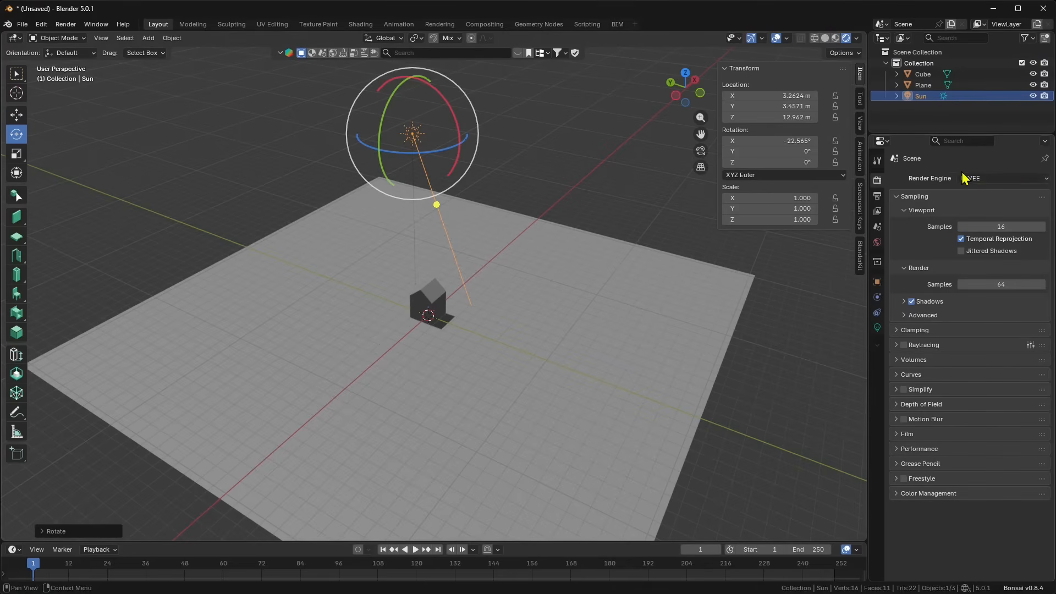
pyautogui.moveTo(472, 183); pyautogui.dragTo(446, 181, button='middle')
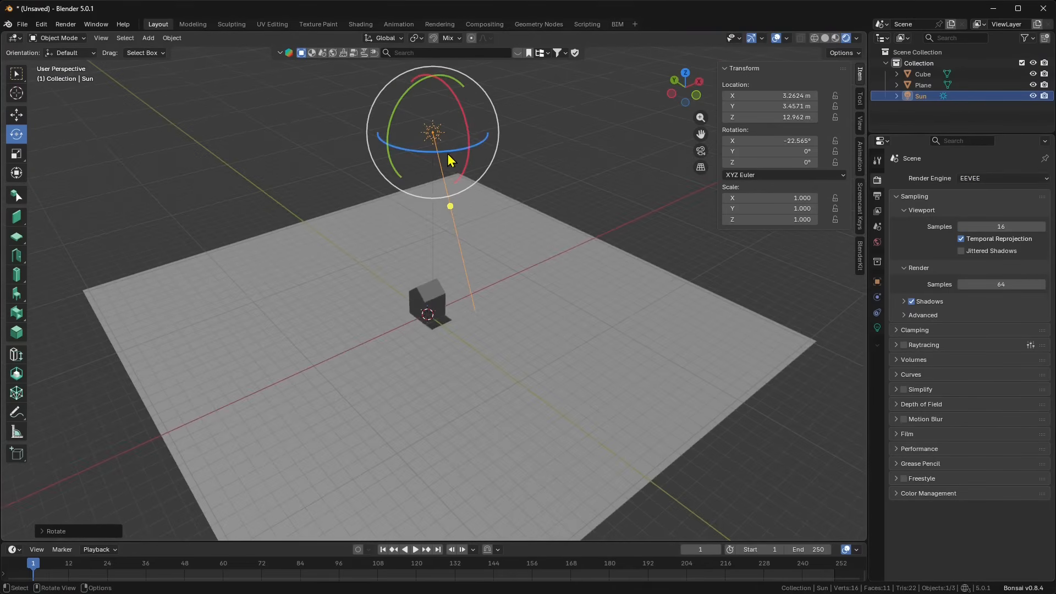
pyautogui.moveTo(447, 154); pyautogui.dragTo(484, 248)
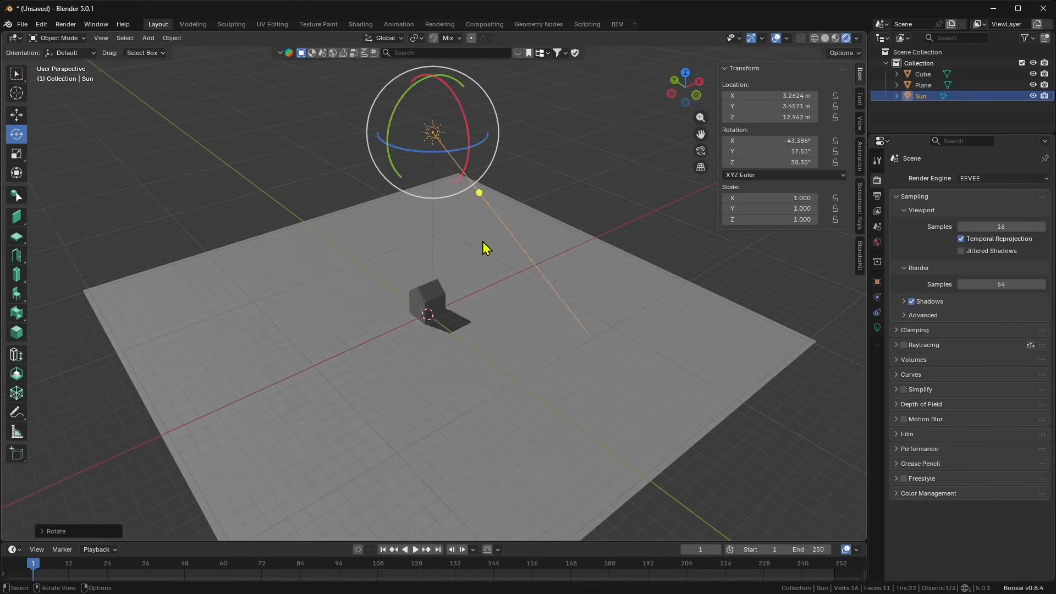
pyautogui.moveTo(484, 243); pyautogui.dragTo(499, 232, button='middle')
pyautogui.keyDown('shift'); pyautogui.moveTo(435, 201); pyautogui.dragTo(446, 239, button='middle'); pyautogui.keyUp('shift')
pyautogui.moveTo(445, 144); pyautogui.dragTo(492, 128)
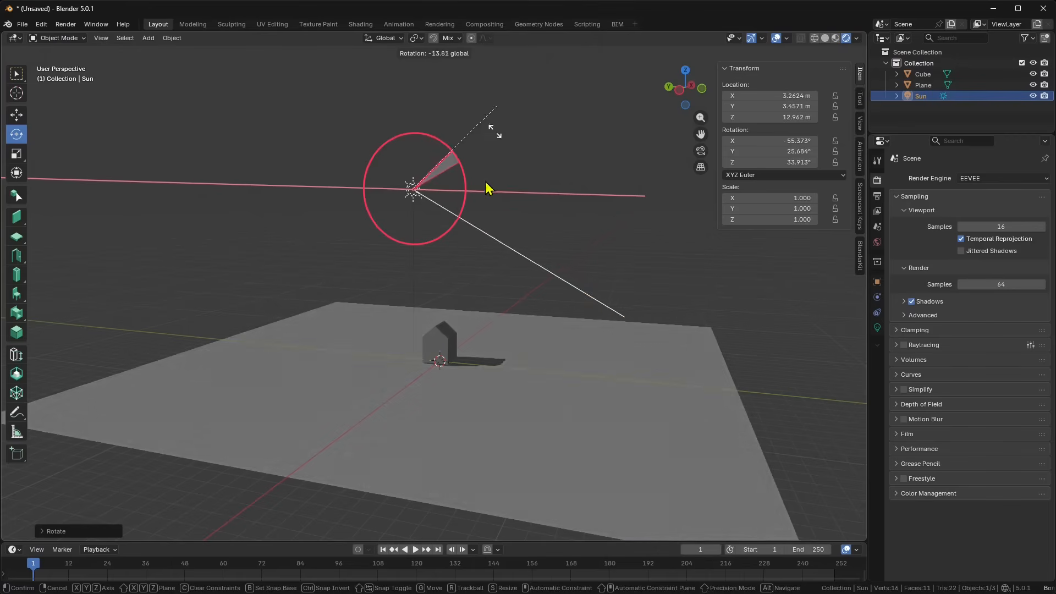
pyautogui.moveTo(485, 186); pyautogui.dragTo(460, 228, button='middle')
pyautogui.moveTo(420, 208)
pyautogui.mouseDown()
pyautogui.moveTo(377, 198)
pyautogui.moveTo(406, 319)
pyautogui.moveTo(460, 303)
pyautogui.mouseUp()
pyautogui.moveTo(459, 303); pyautogui.dragTo(450, 257, button='middle')
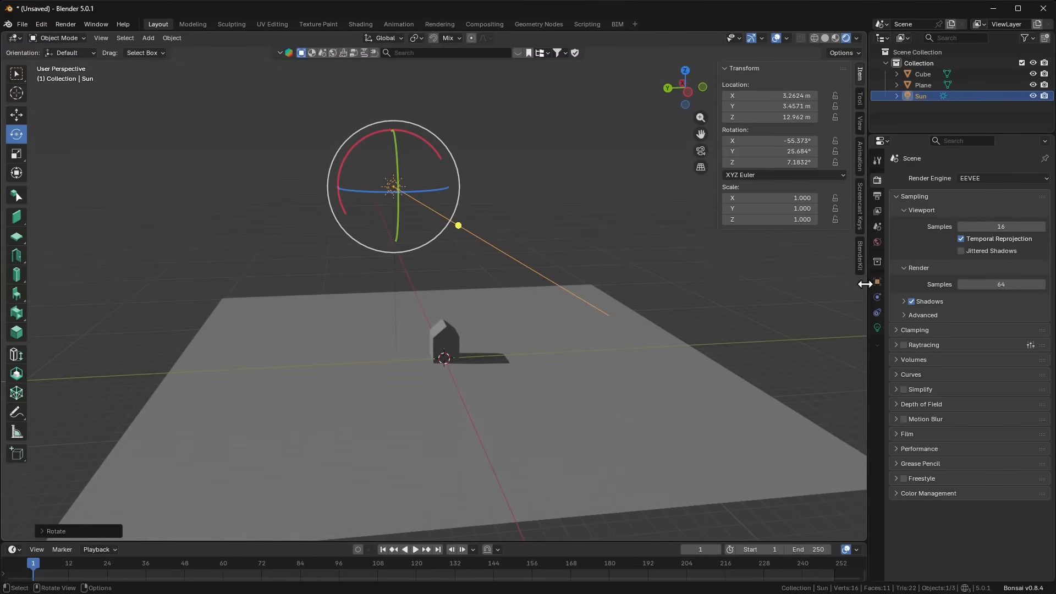
# Step: Raise the World Surface colour's value to lighten the background to mid grey #7E7E7E
pyautogui.click(878, 244)
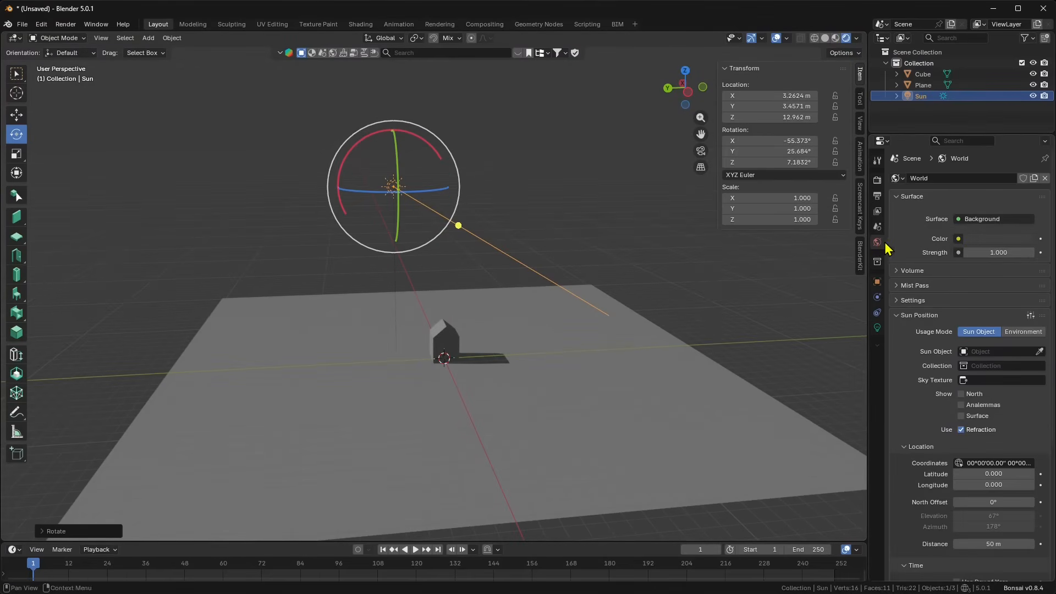
pyautogui.click(900, 197)
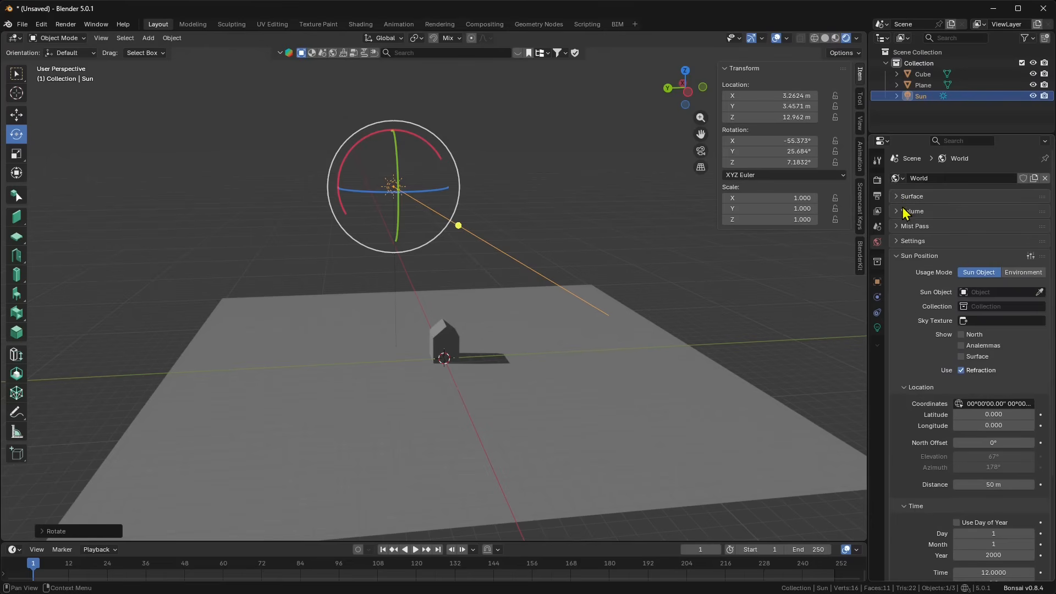
pyautogui.click(913, 197)
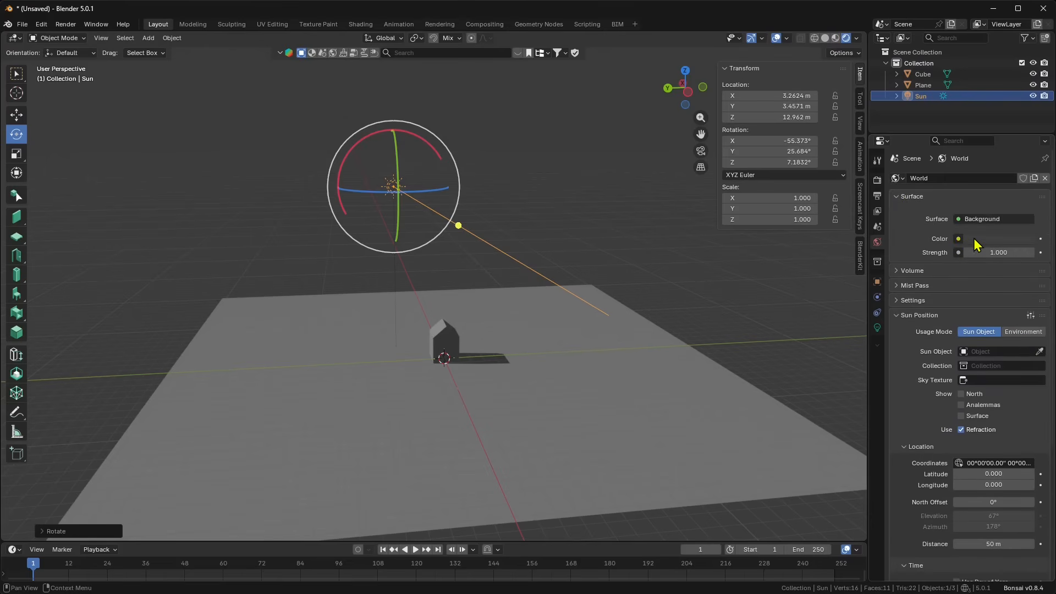
pyautogui.click(974, 240)
pyautogui.moveTo(1026, 115)
pyautogui.mouseDown()
pyautogui.moveTo(1026, 63)
pyautogui.moveTo(1032, 99)
pyautogui.mouseUp()
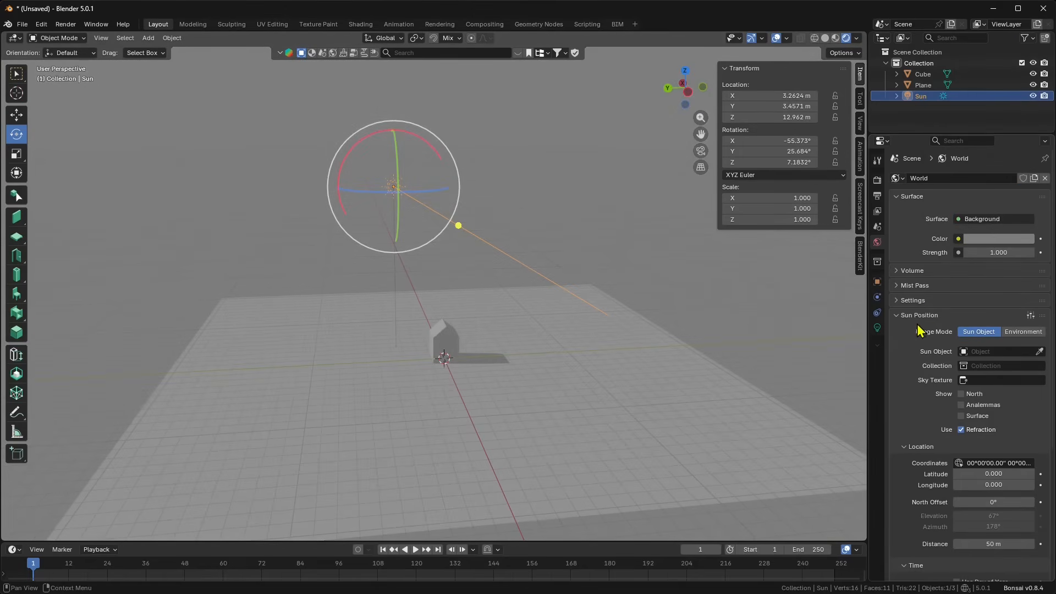
pyautogui.scroll(-5, 918, 329)
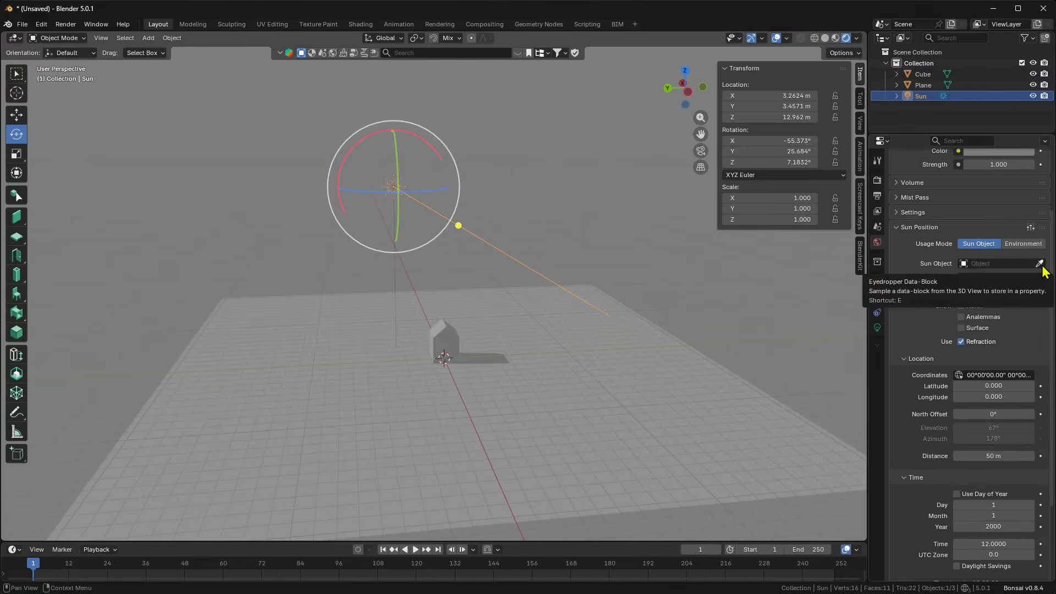
# Step: Set Sun Position's Sun Object to Sun and zoom out to find it at 67° elevation
pyautogui.click(968, 263)
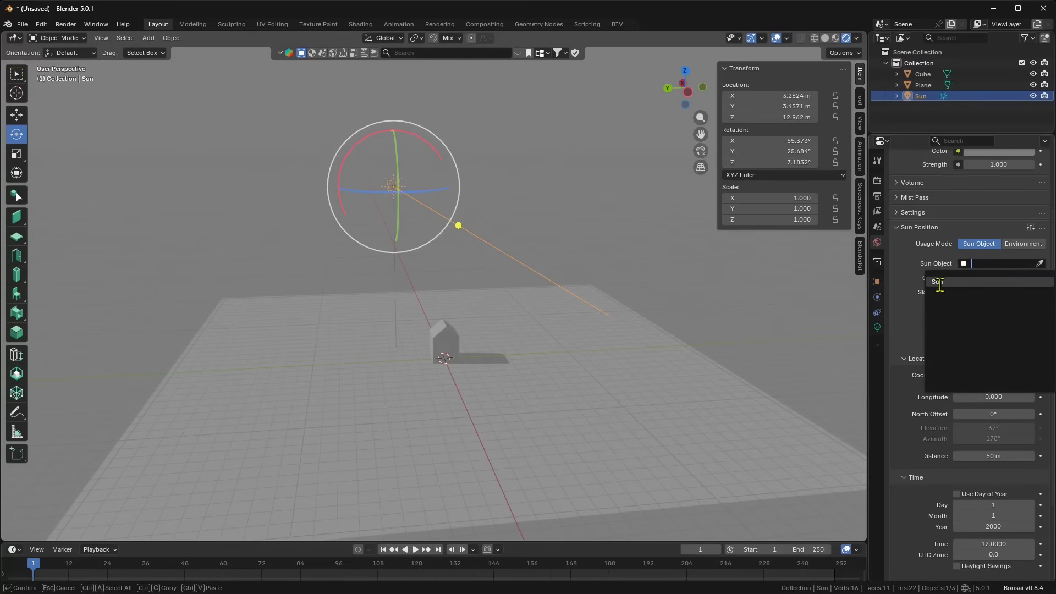
pyautogui.click(938, 282)
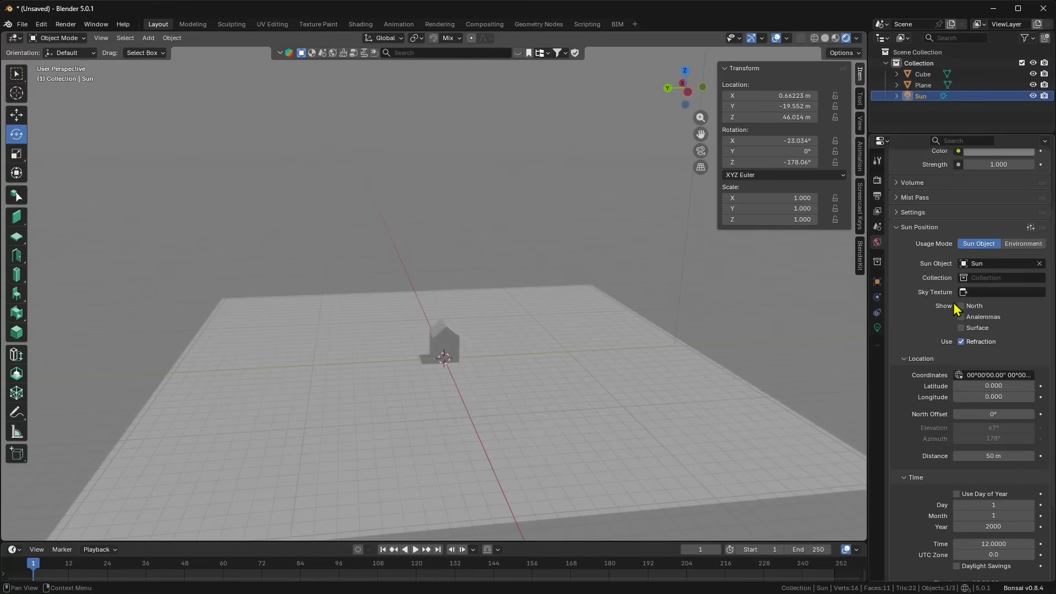
pyautogui.moveTo(506, 292); pyautogui.dragTo(540, 286, button='middle')
pyautogui.scroll(-5, 589, 344)
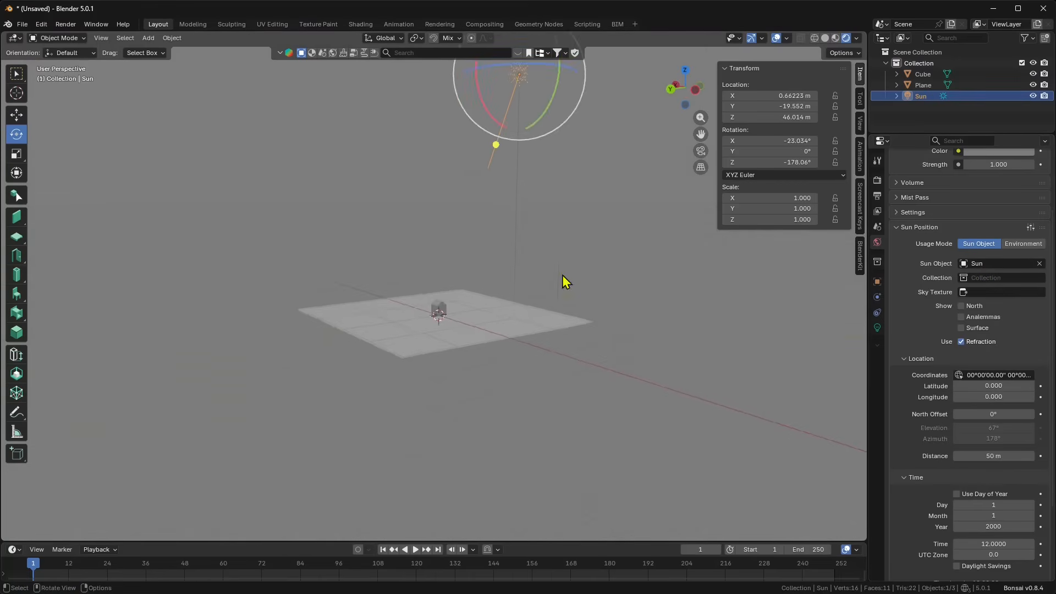
pyautogui.keyDown('shift'); pyautogui.moveTo(519, 213); pyautogui.dragTo(517, 286, button='middle'); pyautogui.keyUp('shift')
pyautogui.scroll(-1, 517, 288)
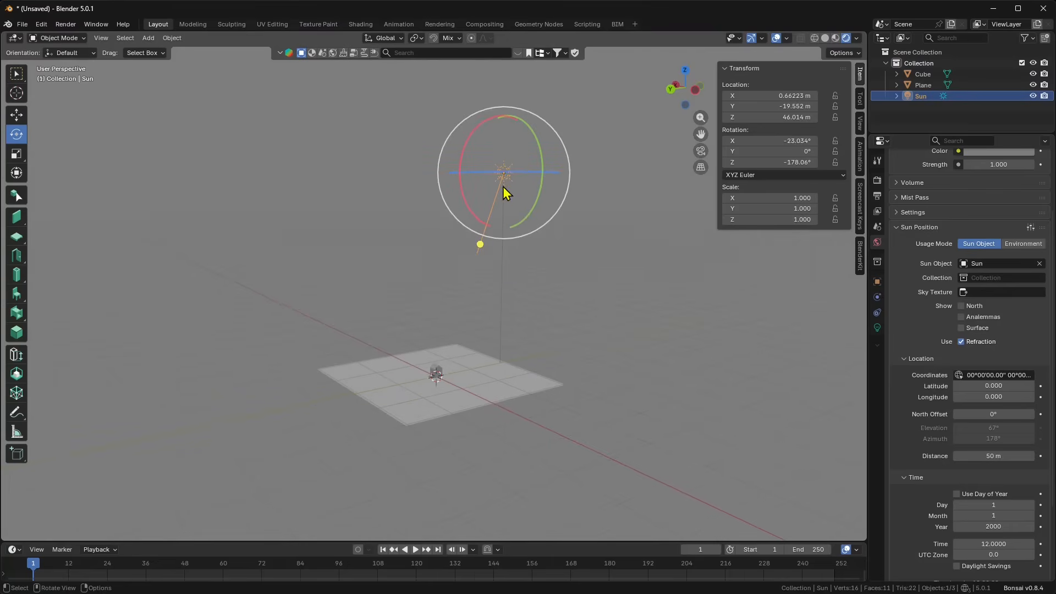
pyautogui.moveTo(479, 241); pyautogui.dragTo(613, 183, button='middle')
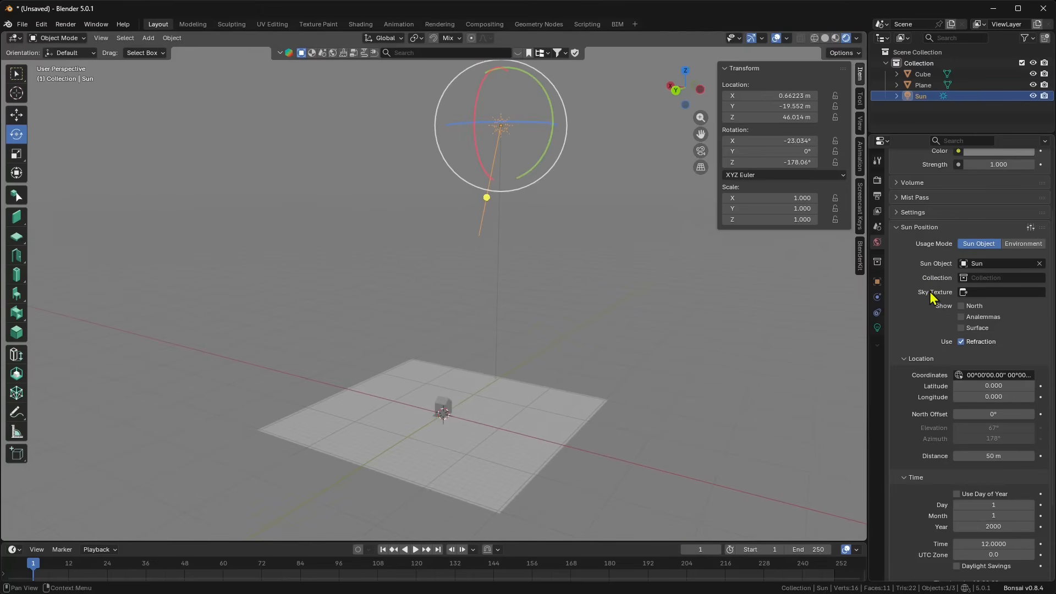
pyautogui.scroll(-1, 933, 299)
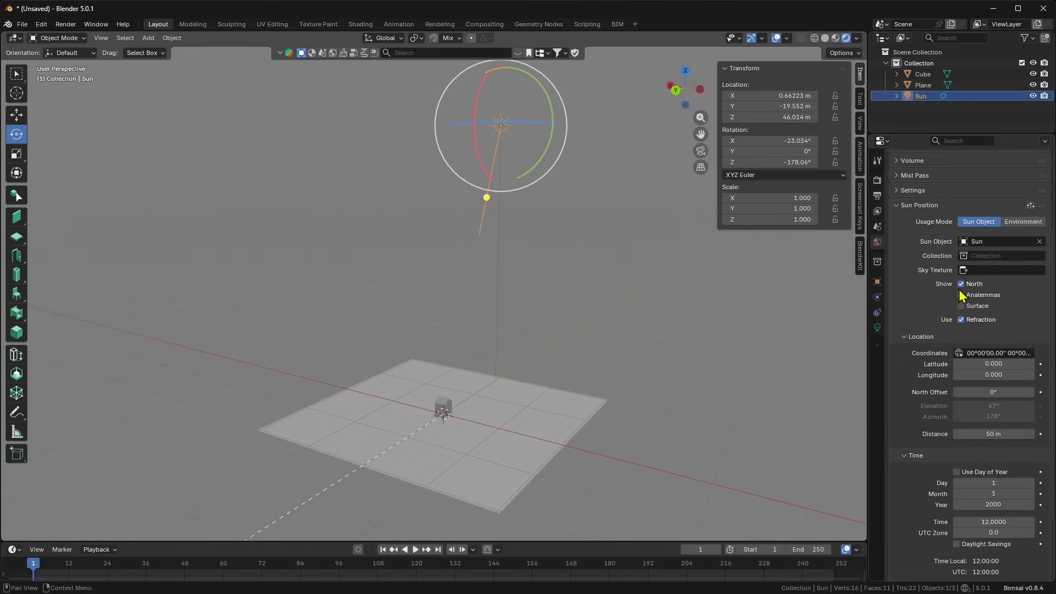
pyautogui.scroll(-1, 949, 286)
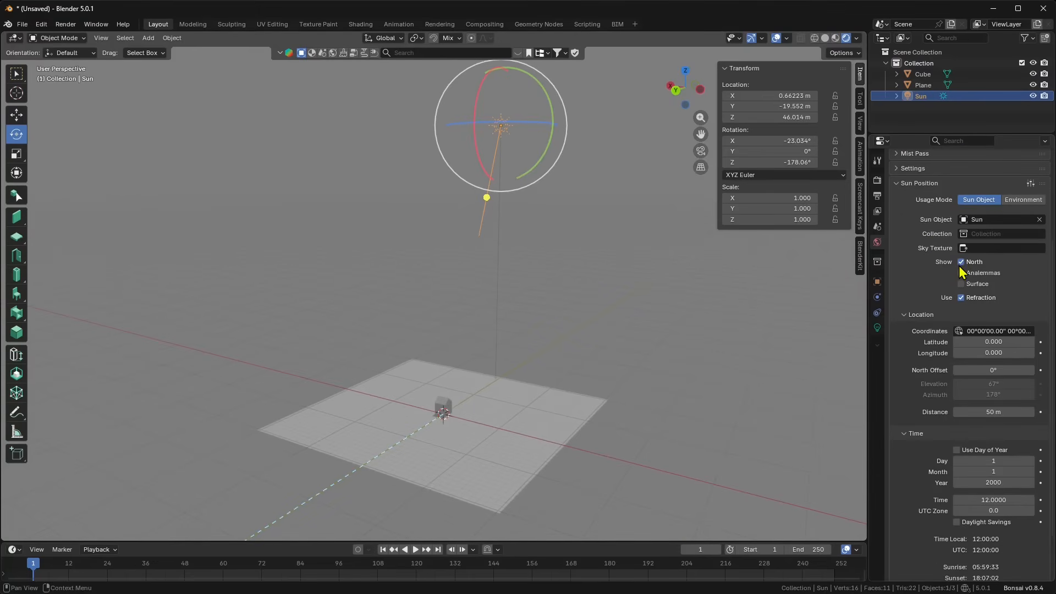
pyautogui.scroll(-1, 917, 285)
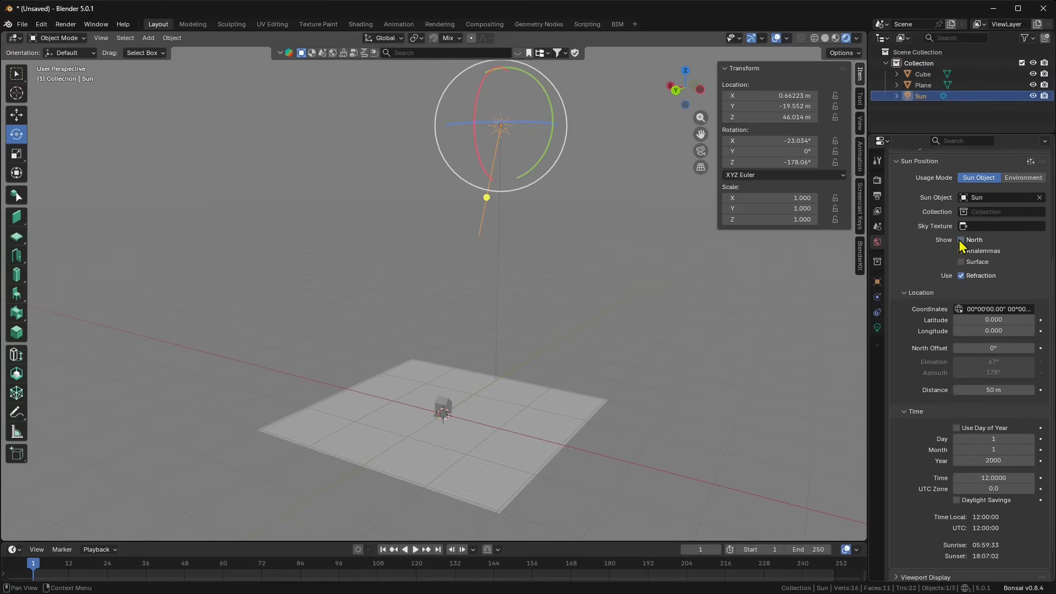
pyautogui.scroll(-2, 952, 288)
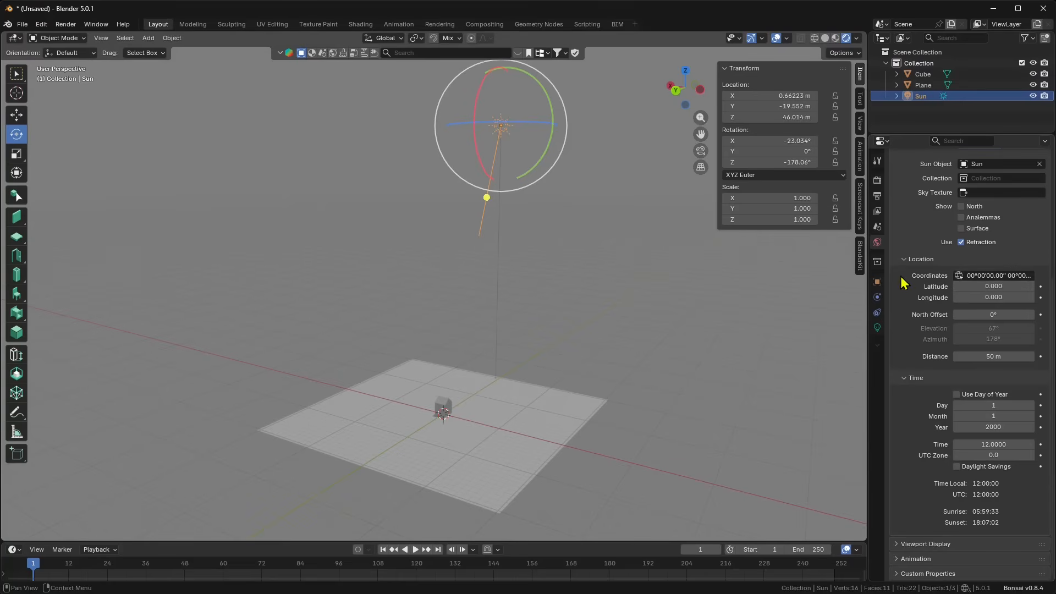
# Step: Set the Sun Position latitude to 42.75 and longitude to 32.700
pyautogui.click(992, 275)
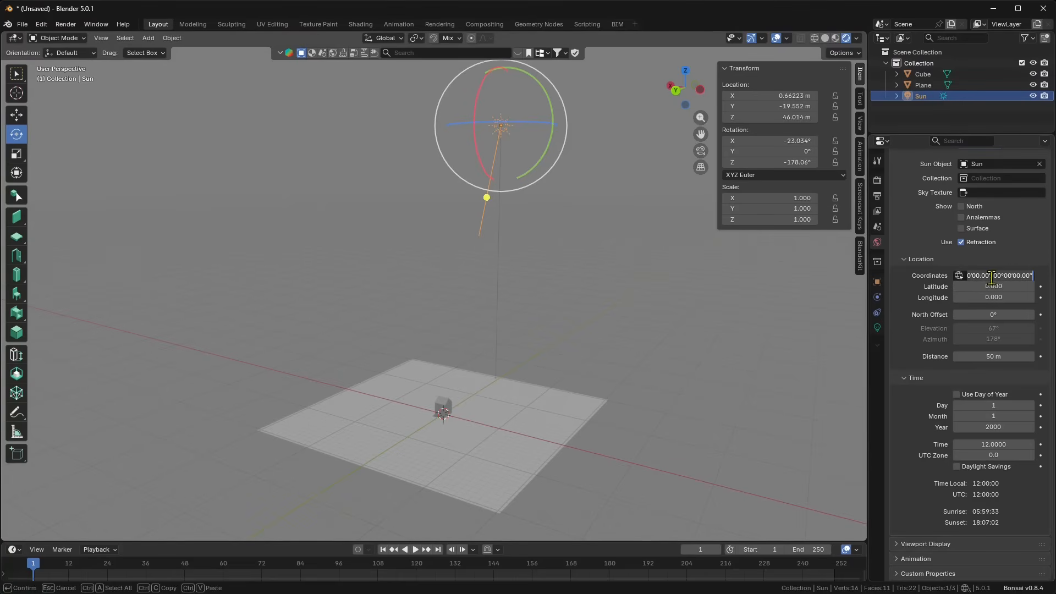
pyautogui.click(990, 291)
pyautogui.moveTo(989, 287); pyautogui.dragTo(1047, 286)
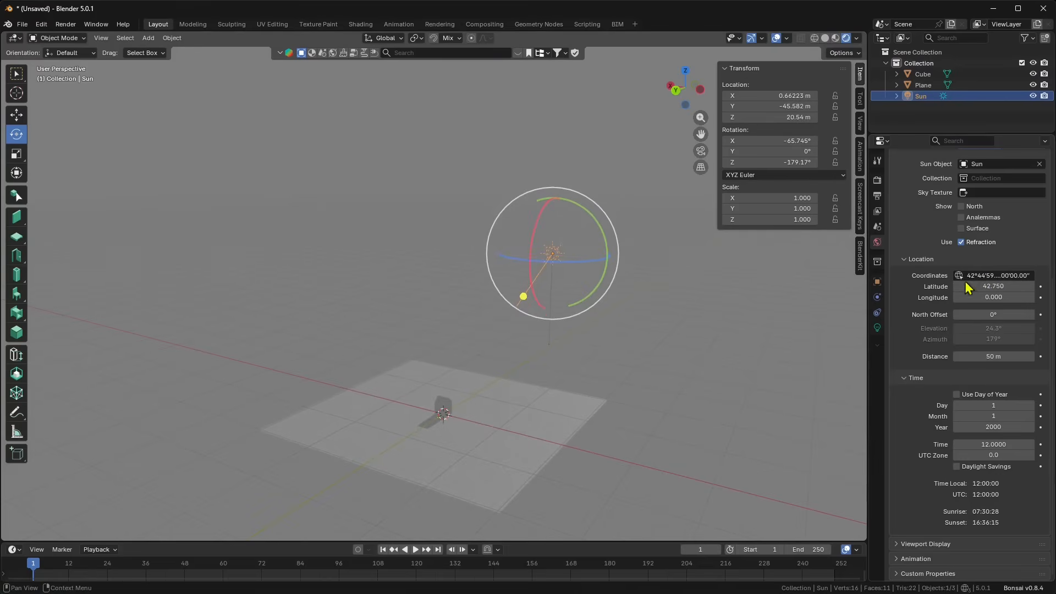
pyautogui.moveTo(597, 328); pyautogui.dragTo(597, 290, button='middle')
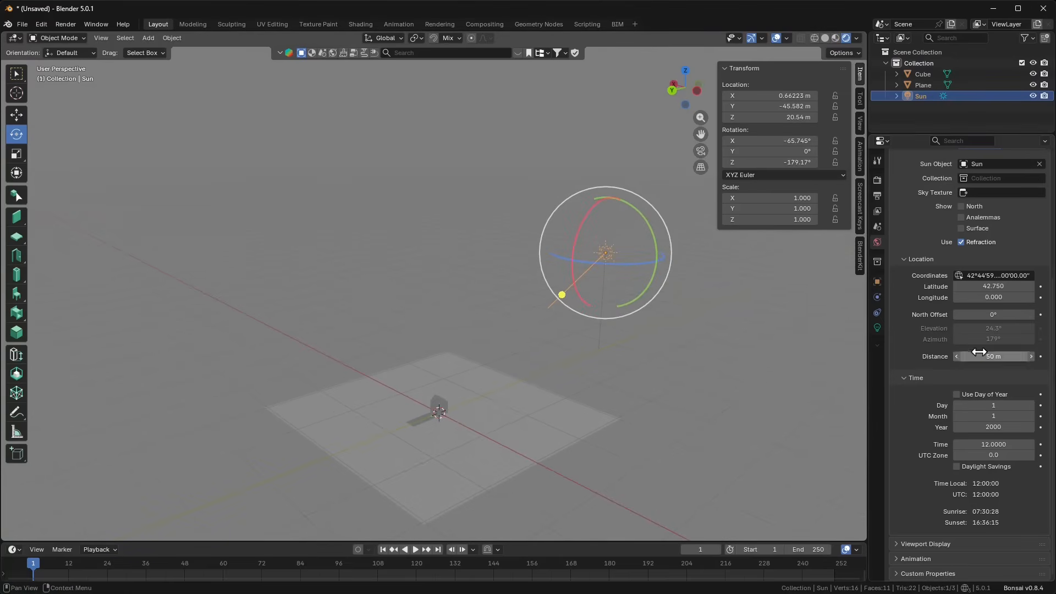
pyautogui.moveTo(988, 297); pyautogui.dragTo(1000, 297)
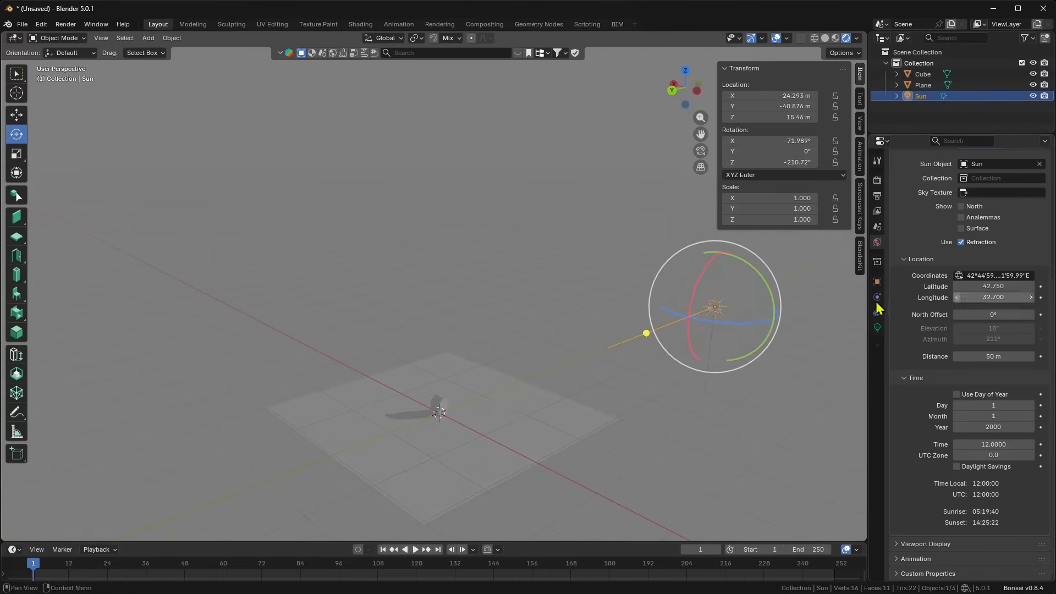
pyautogui.moveTo(506, 358); pyautogui.dragTo(693, 358, button='middle')
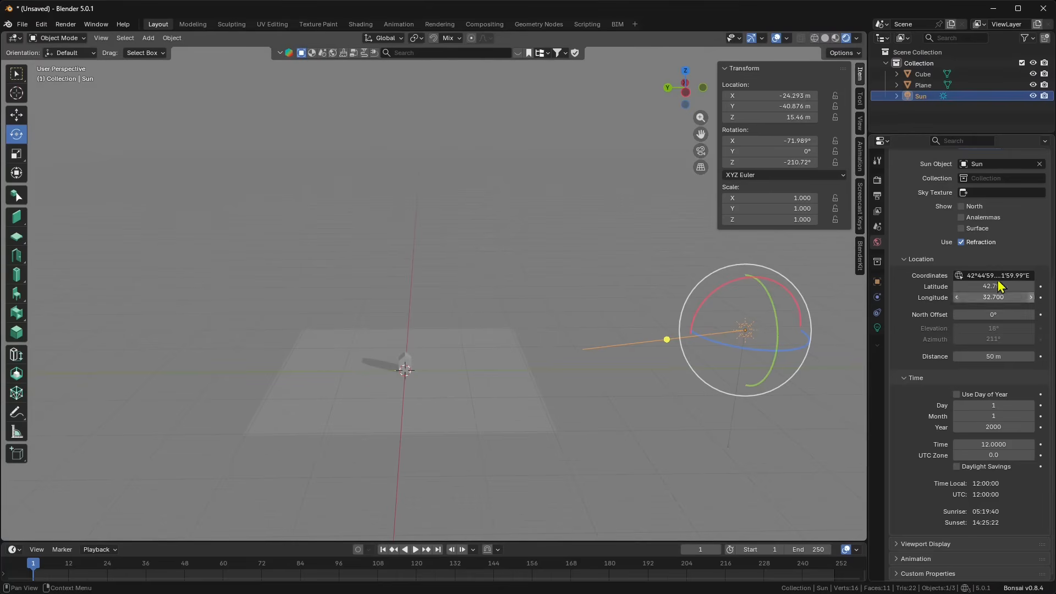
# Step: Set North Offset to 2.5° and the sun Distance to 28 m
pyautogui.click(960, 275)
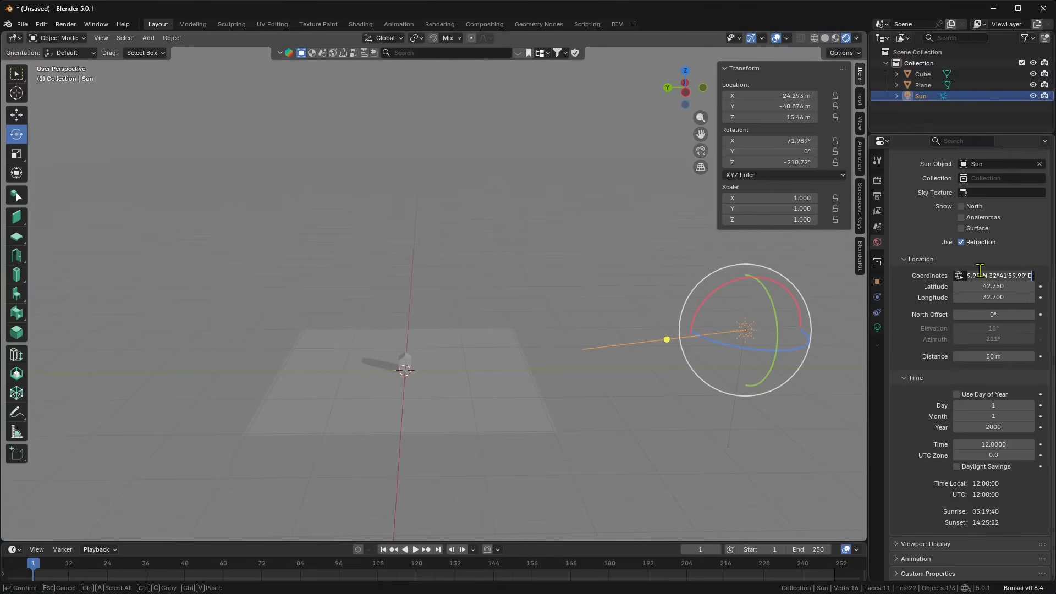
pyautogui.click(935, 279)
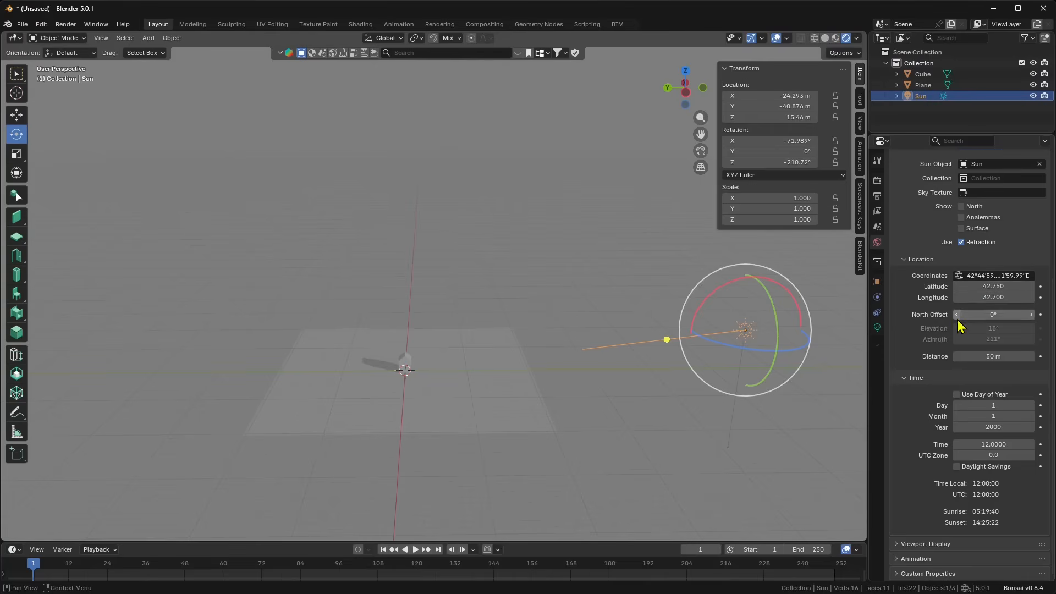
pyautogui.moveTo(990, 315)
pyautogui.mouseDown()
pyautogui.moveTo(1007, 314)
pyautogui.moveTo(979, 315)
pyautogui.moveTo(998, 314)
pyautogui.mouseUp()
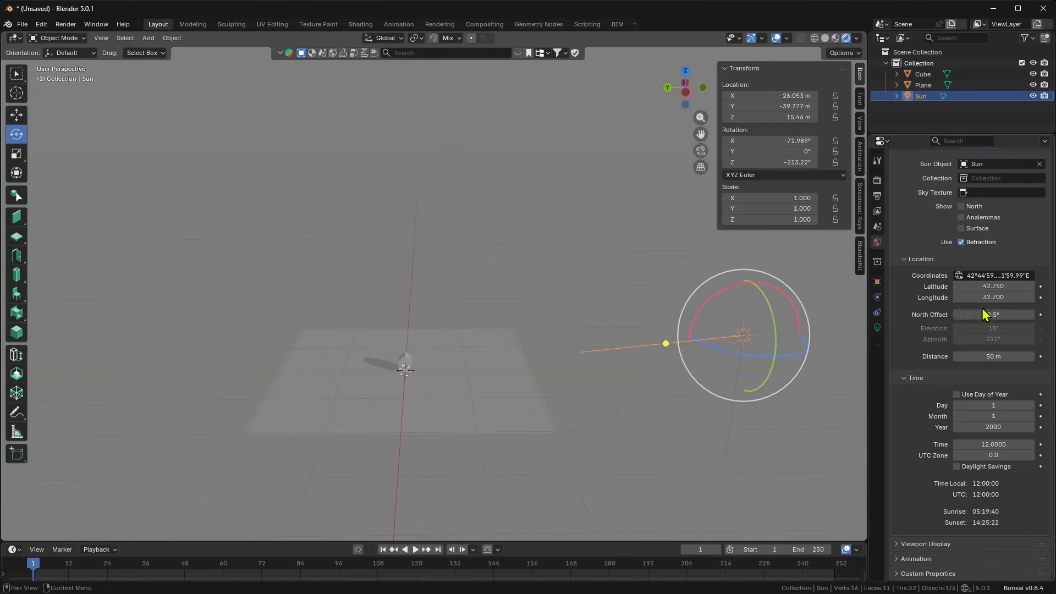
pyautogui.moveTo(977, 353)
pyautogui.mouseDown()
pyautogui.moveTo(946, 353)
pyautogui.moveTo(973, 353)
pyautogui.moveTo(962, 353)
pyautogui.mouseUp()
pyautogui.moveTo(494, 383); pyautogui.dragTo(528, 380, button='middle')
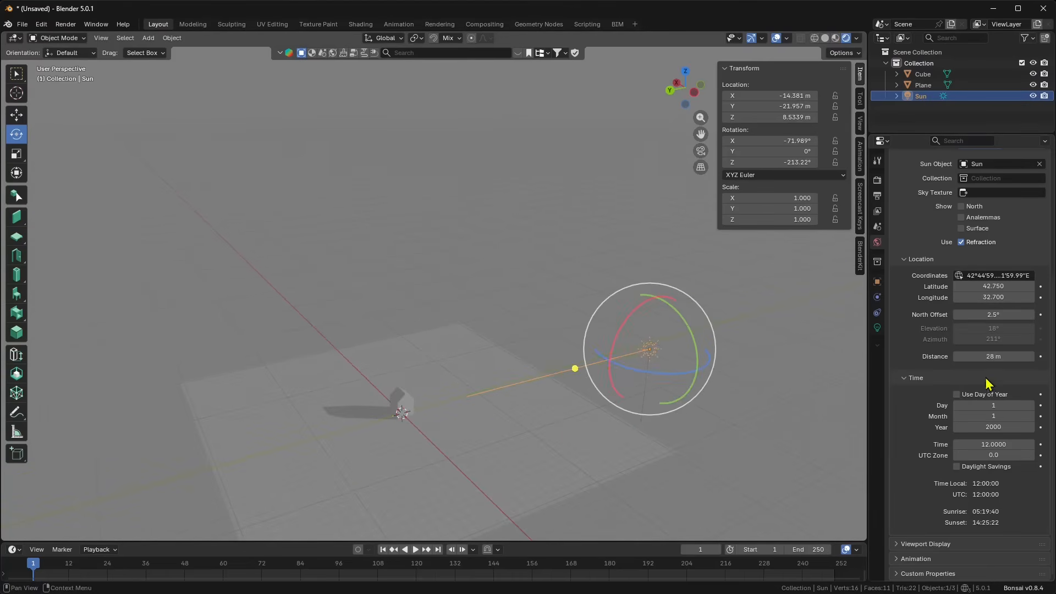
pyautogui.moveTo(734, 395); pyautogui.dragTo(680, 371, button='middle')
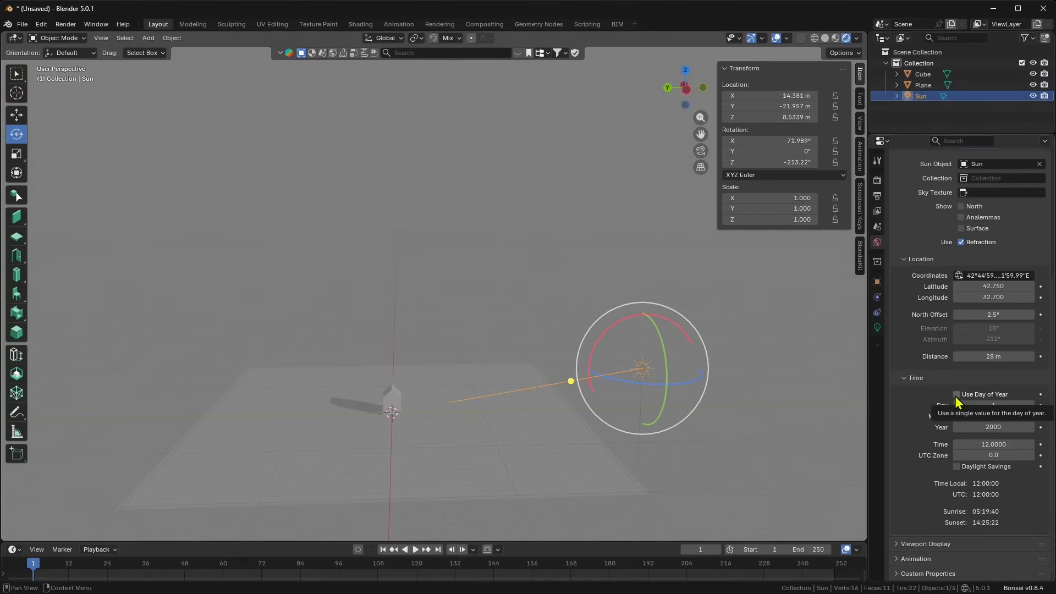
# Step: Use Day of Year 44 in year 2026, with time set to 10.30
pyautogui.click(976, 396)
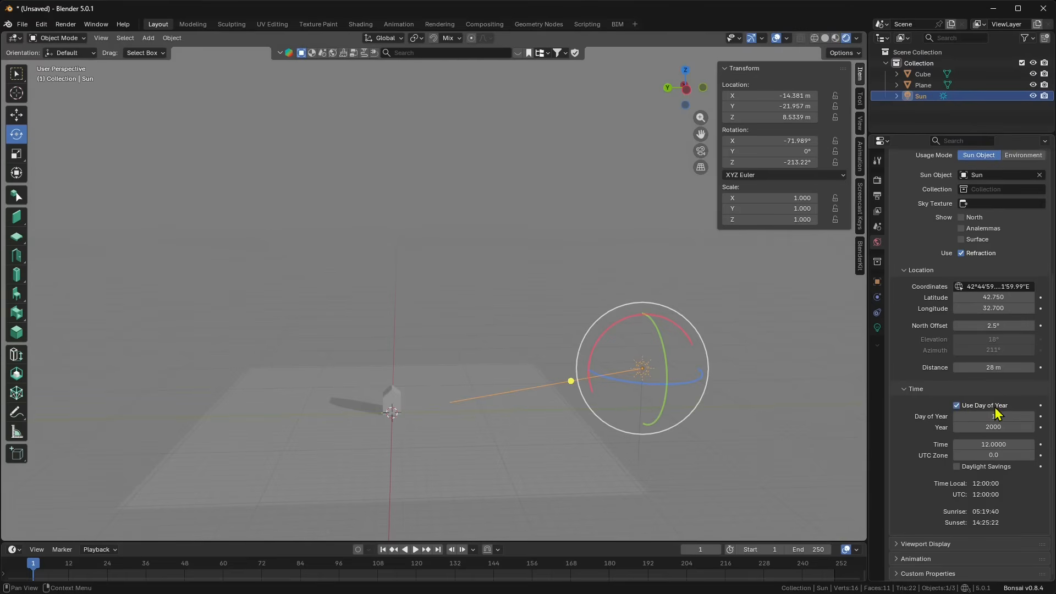
pyautogui.moveTo(1016, 418); pyautogui.dragTo(974, 428)
pyautogui.click(975, 427)
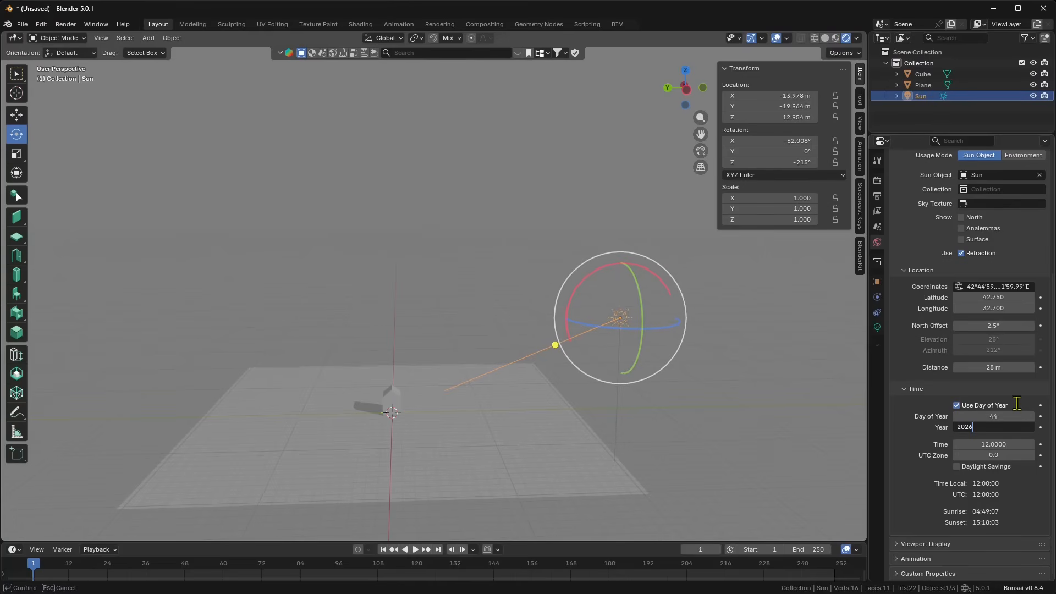
pyautogui.press('Return')
pyautogui.moveTo(978, 445)
pyautogui.mouseDown()
pyautogui.moveTo(877, 444)
pyautogui.moveTo(989, 444)
pyautogui.mouseUp()
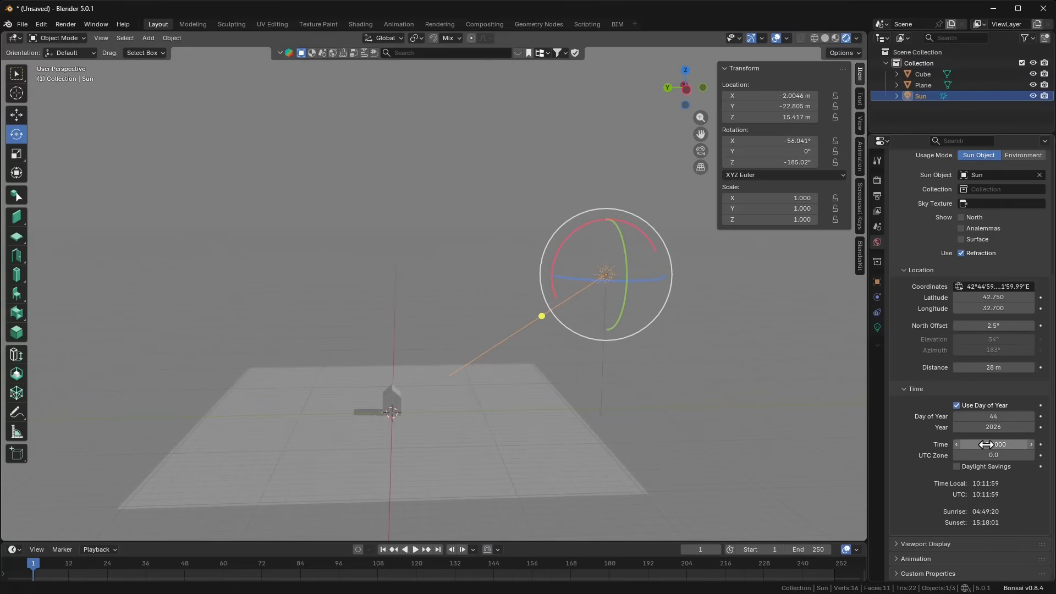
pyautogui.click(1004, 444)
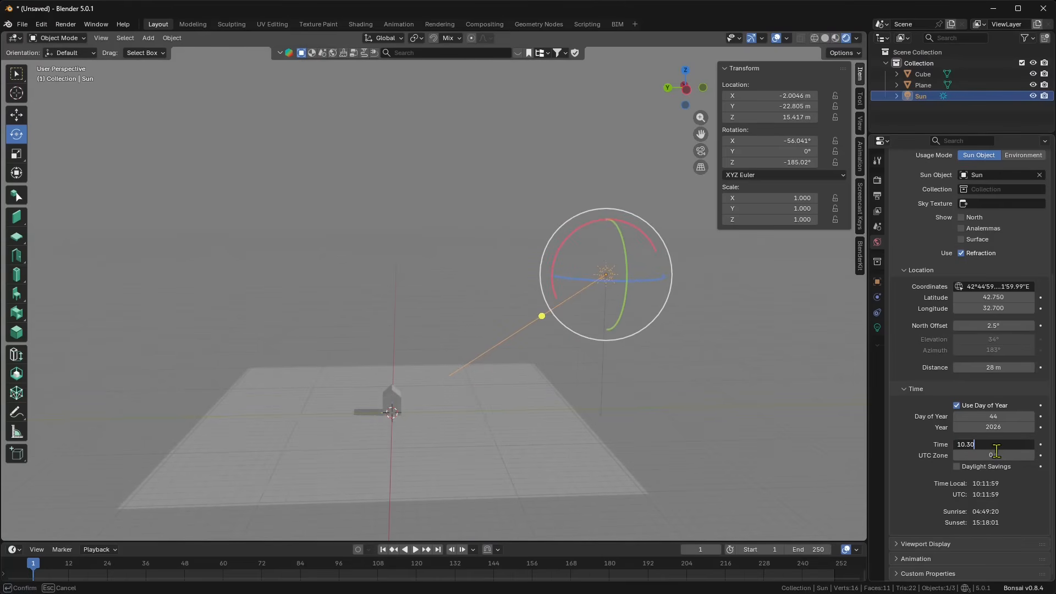
pyautogui.write('10.30')
pyautogui.press('Return')
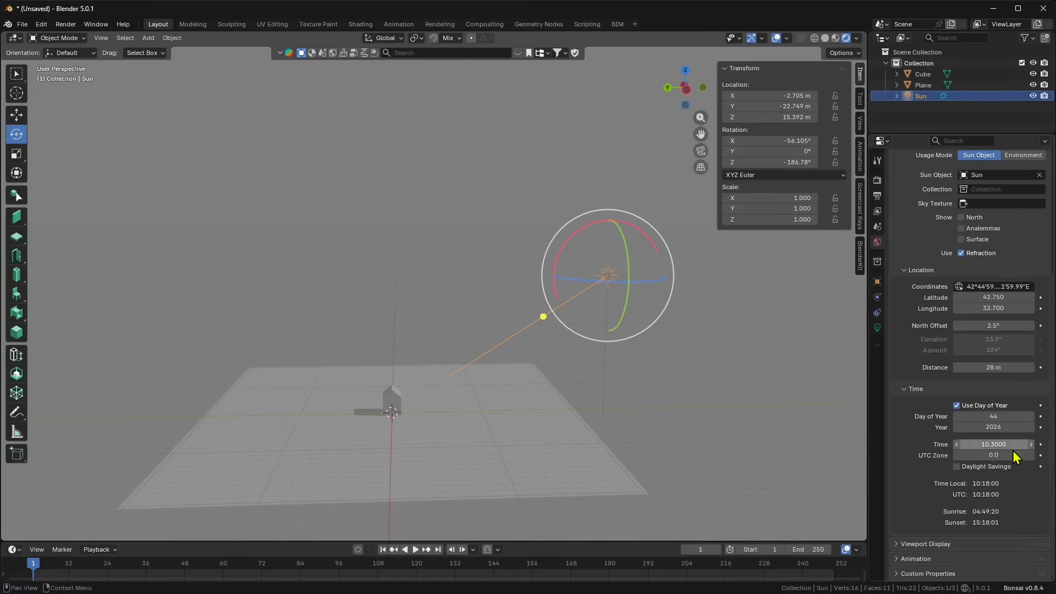
# Step: Set UTC Zone to 2.5 and inspect the house's longer shadow on the plane
pyautogui.click(1031, 455)
pyautogui.click(1031, 456)
pyautogui.click(1031, 455)
pyautogui.click(1031, 456)
pyautogui.click(1031, 456)
pyautogui.click(1030, 456)
pyautogui.click(1030, 455)
pyautogui.click(1030, 455)
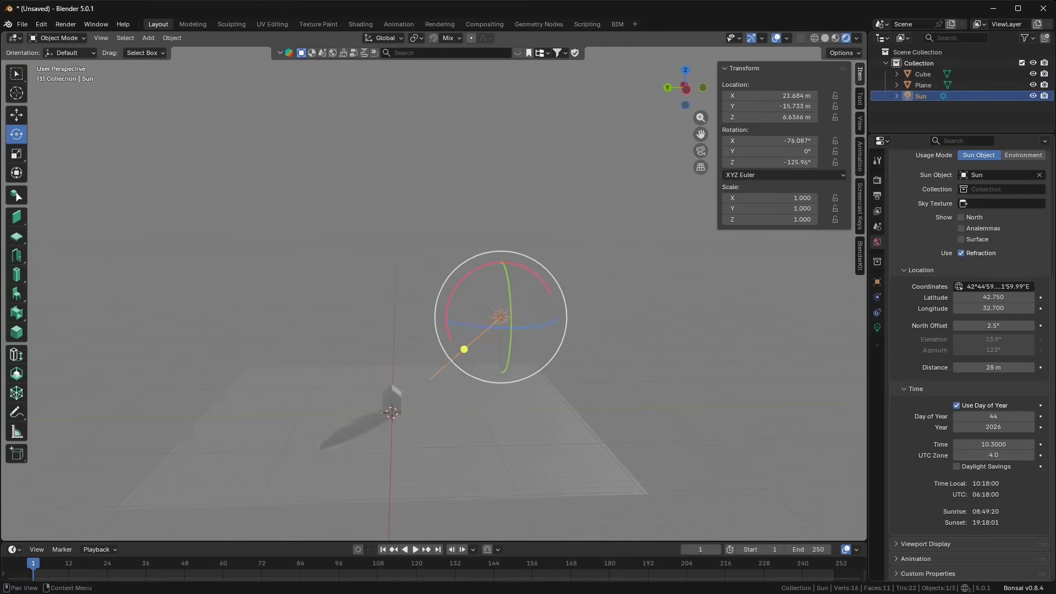
pyautogui.click(958, 456)
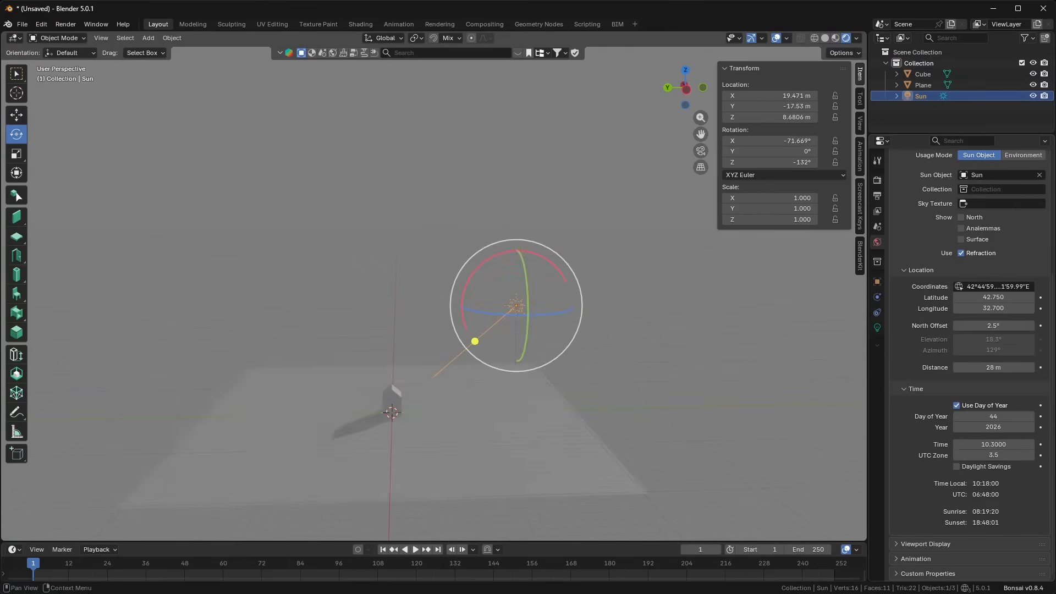
pyautogui.click(957, 456)
pyautogui.click(958, 456)
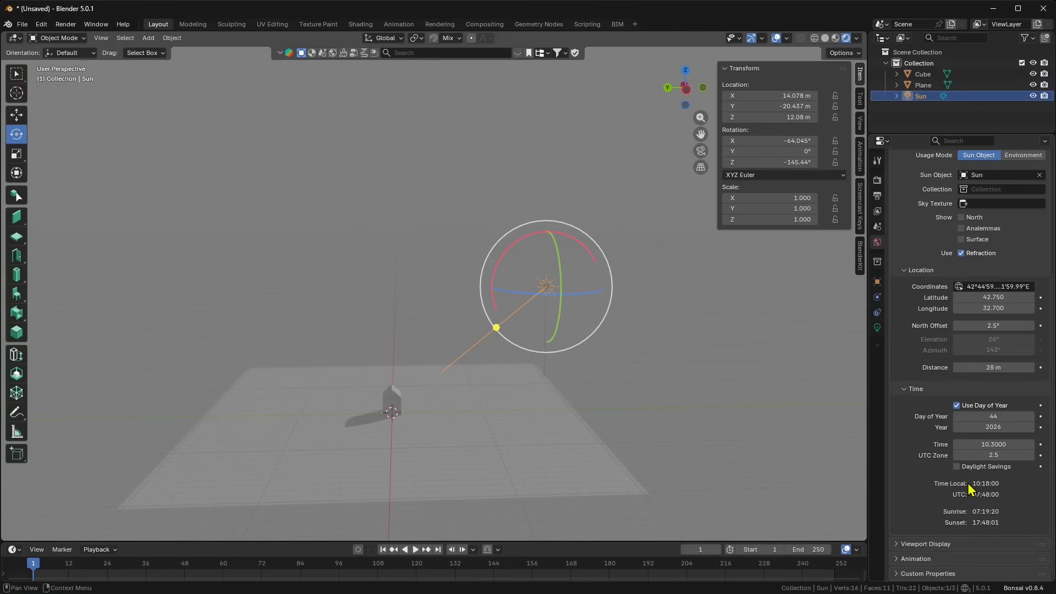
pyautogui.moveTo(430, 308); pyautogui.dragTo(535, 358, button='middle')
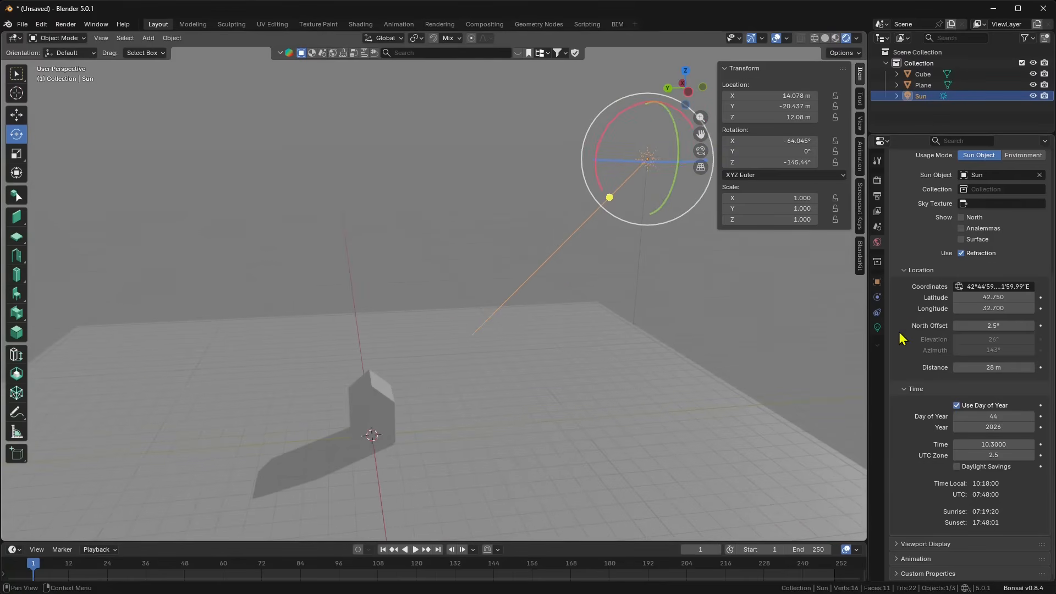
pyautogui.scroll(4, 928, 303)
pyautogui.scroll(4, 945, 261)
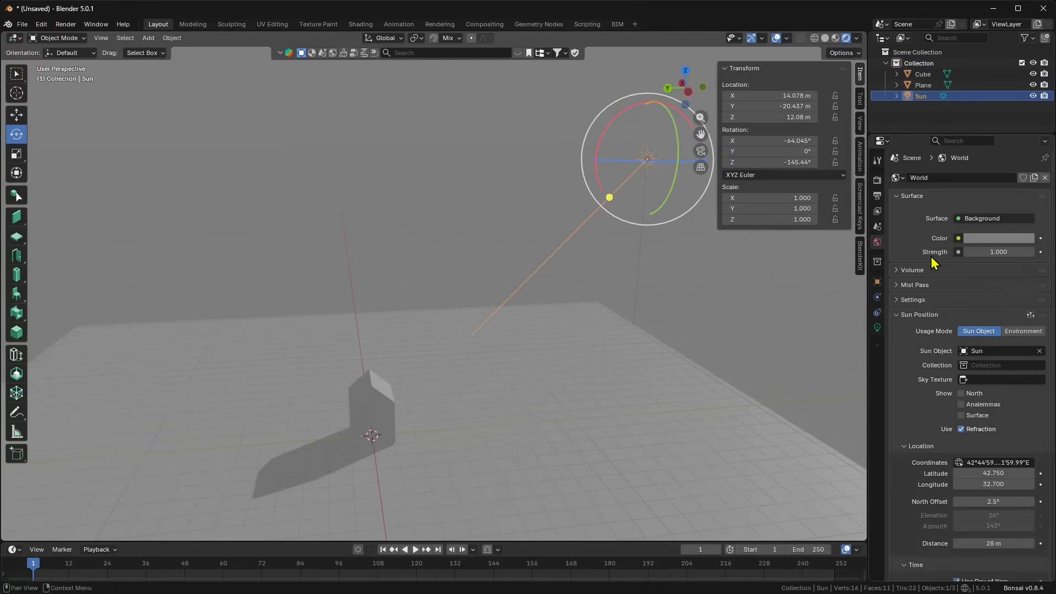
# Step: Plug a Sky Texture into the world Color socket, giving a Multiple Scattering sky with a 15° sun
pyautogui.click(958, 238)
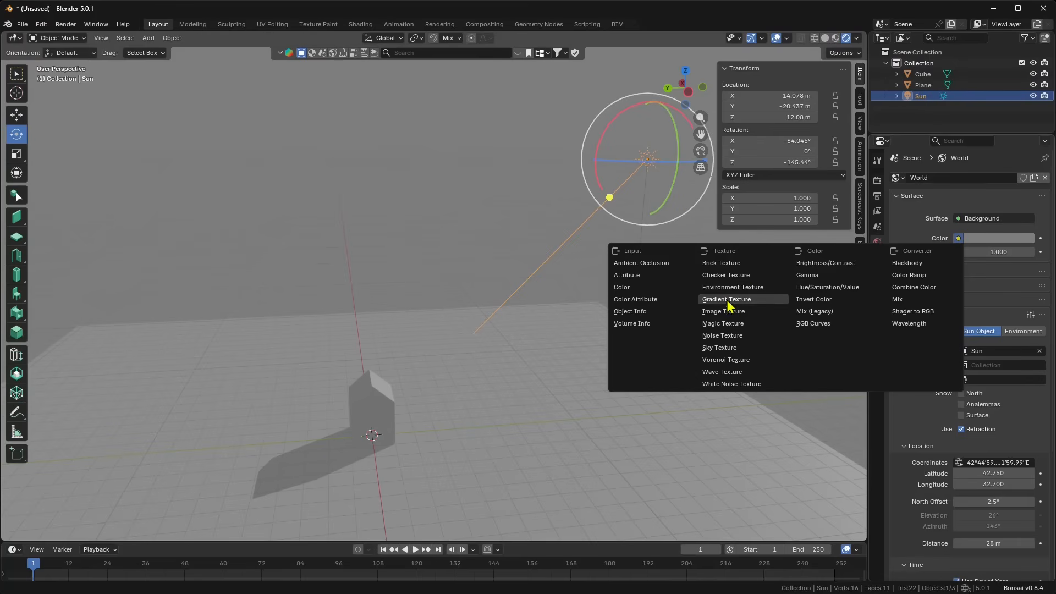
pyautogui.click(720, 348)
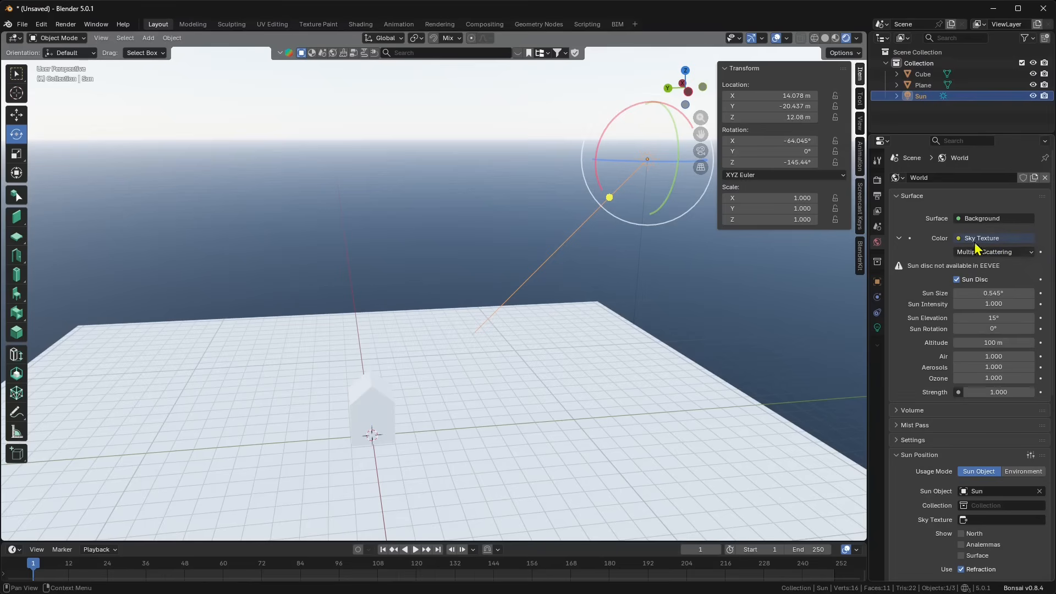
# Step: Set the sky's sun intensity to 1.3 and the world strength to 0.1
pyautogui.moveTo(596, 330); pyautogui.dragTo(648, 312, button='middle')
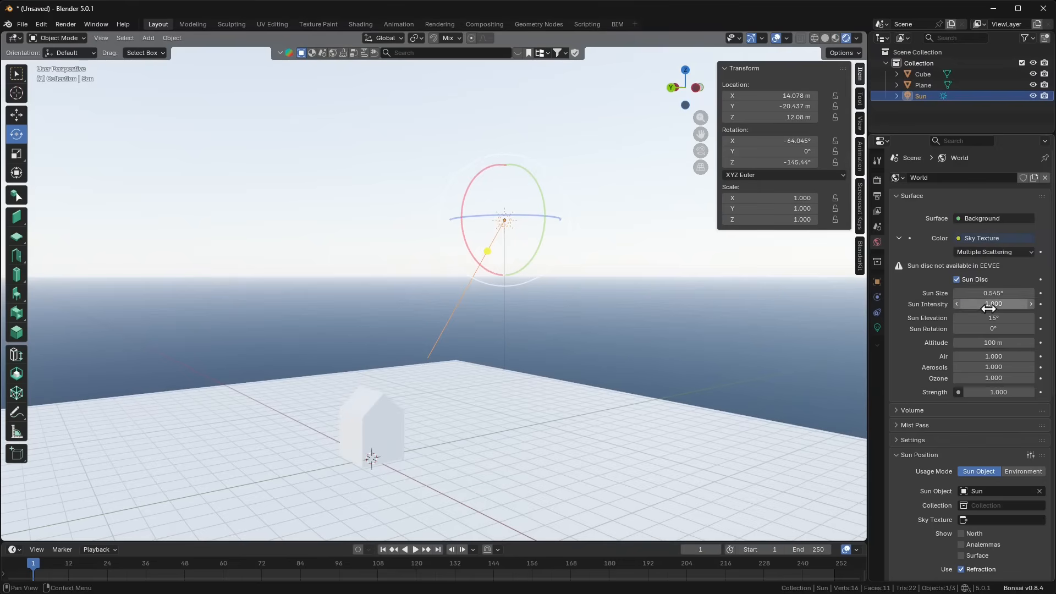
pyautogui.moveTo(993, 304); pyautogui.dragTo(993, 304)
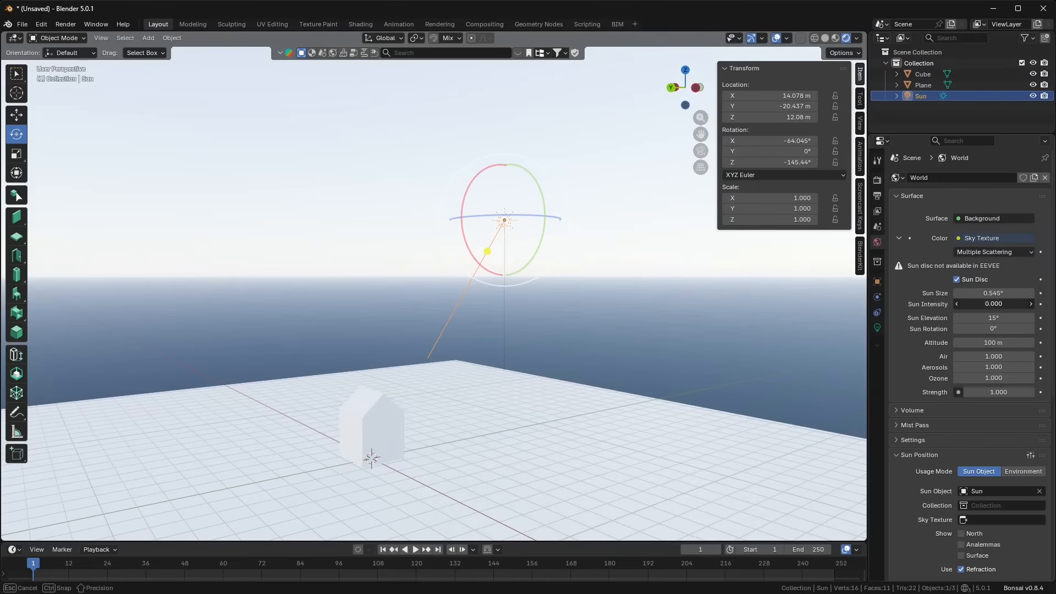
pyautogui.moveTo(993, 304); pyautogui.dragTo(1006, 305)
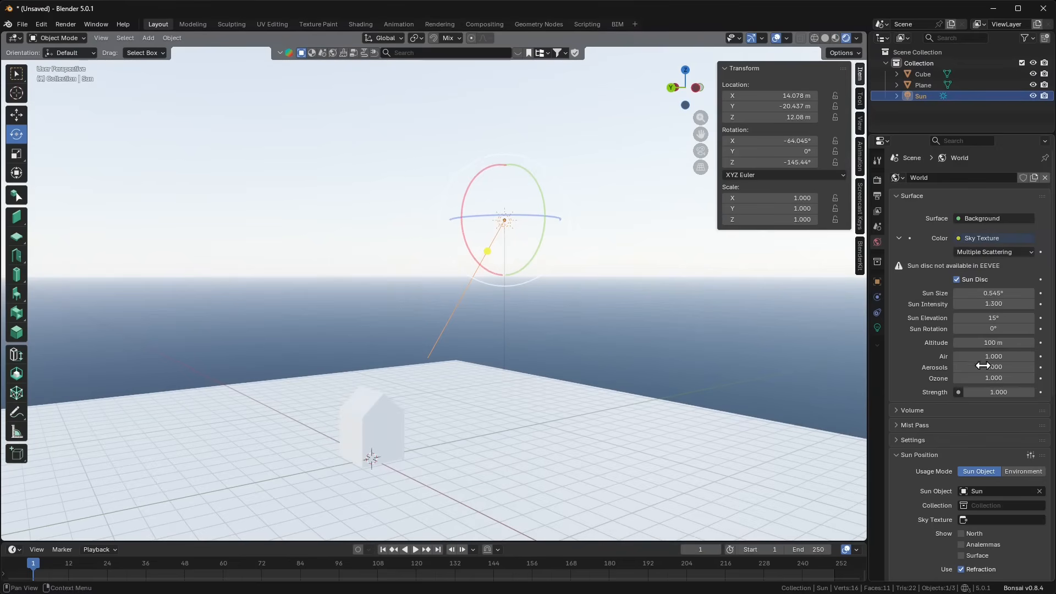
pyautogui.moveTo(988, 393)
pyautogui.mouseDown()
pyautogui.moveTo(957, 393)
pyautogui.moveTo(994, 394)
pyautogui.mouseUp()
pyautogui.click(994, 394)
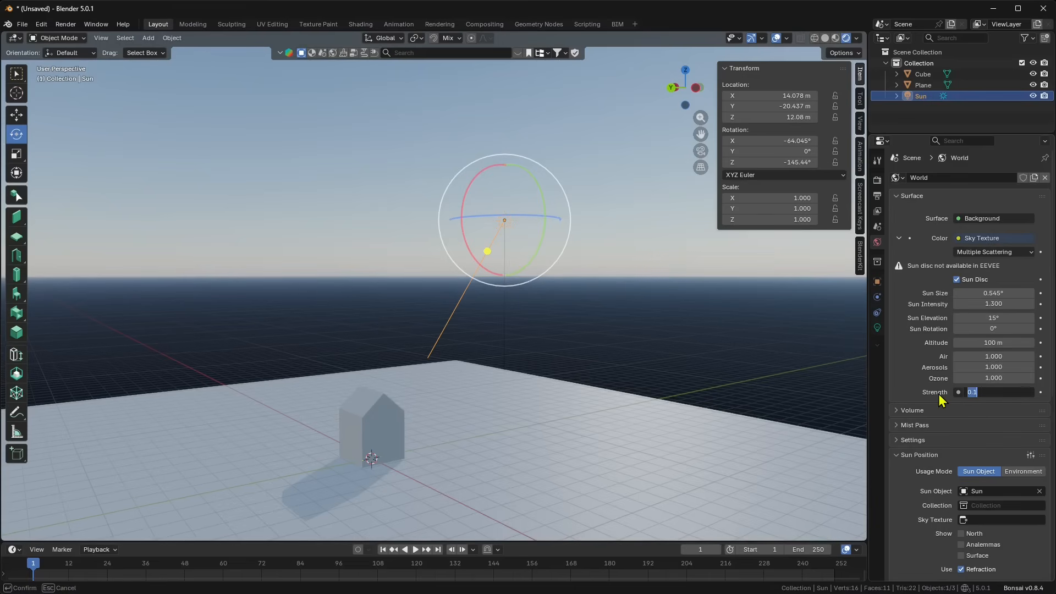
pyautogui.press('Return')
# Step: Rotate the Sun lamp about Z to -115.66° so the house's shadow swings across the plane
pyautogui.moveTo(604, 389); pyautogui.dragTo(499, 409, button='middle')
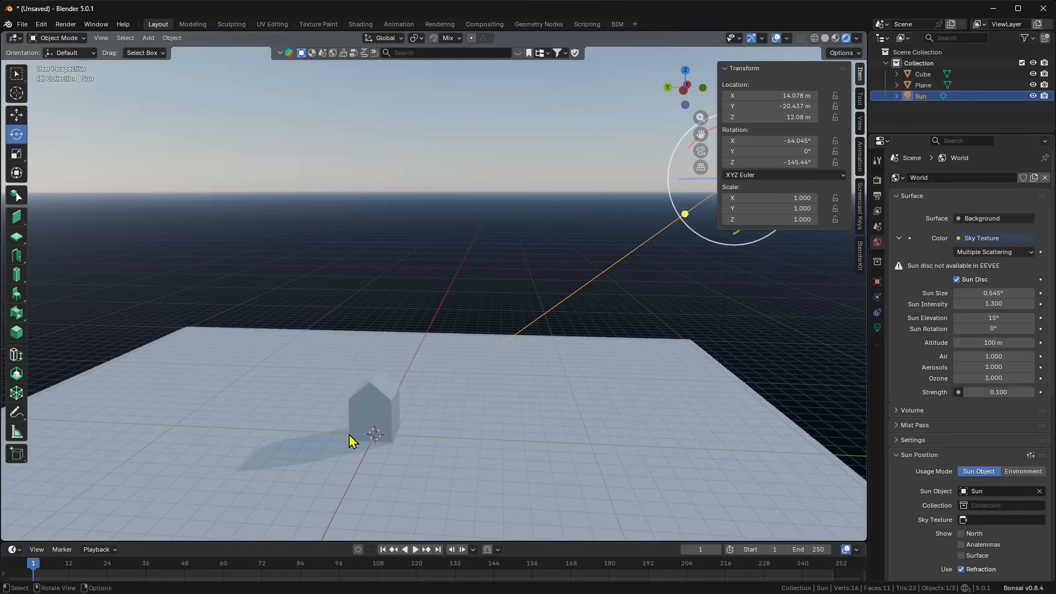
pyautogui.moveTo(350, 435); pyautogui.dragTo(280, 216, button='middle')
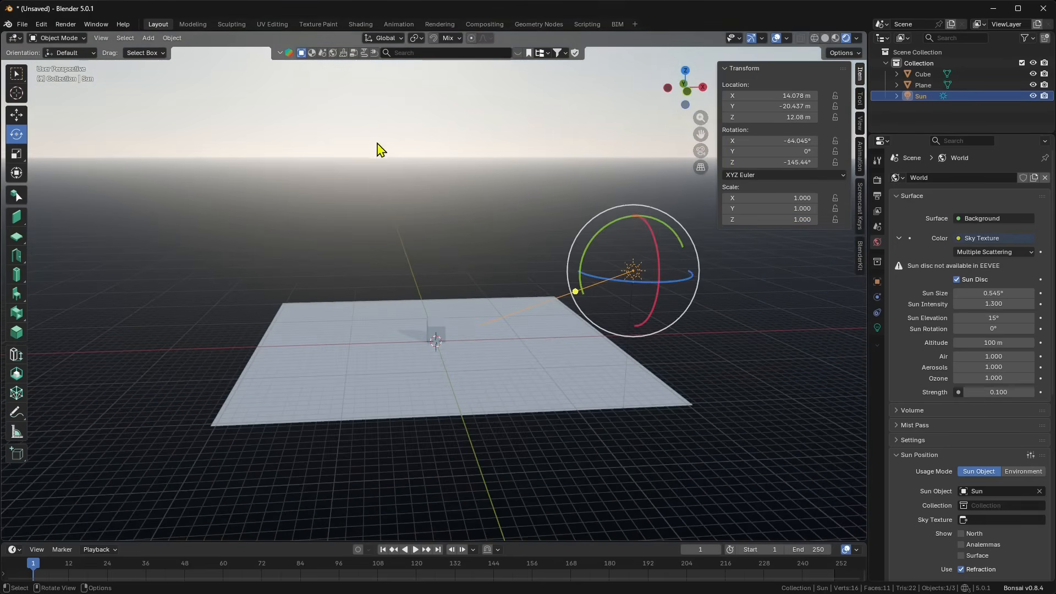
pyautogui.moveTo(385, 174); pyautogui.dragTo(447, 298, button='middle')
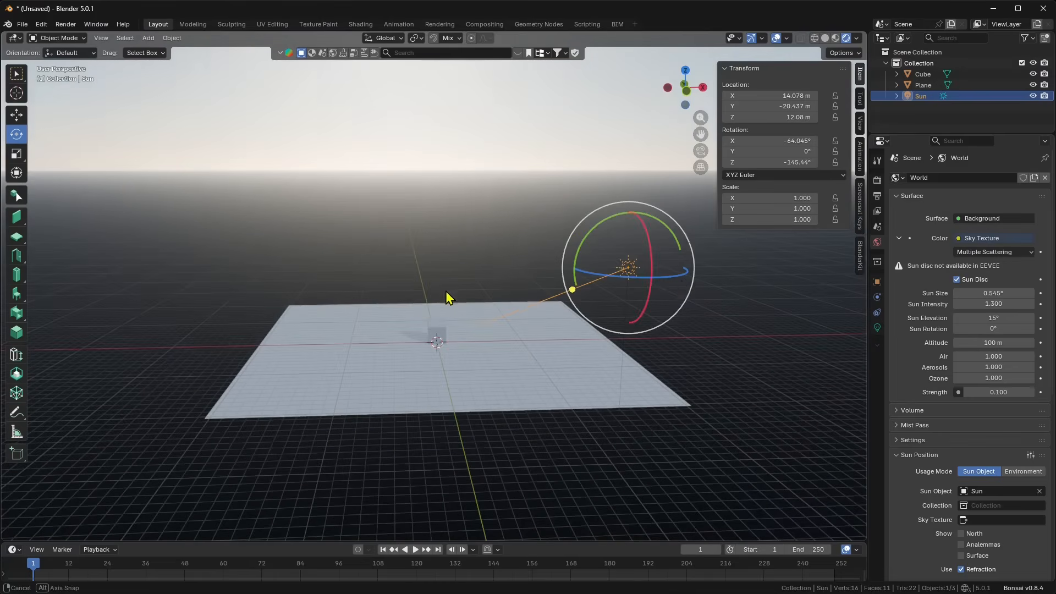
pyautogui.keyDown('shift'); pyautogui.moveTo(429, 159); pyautogui.dragTo(509, 255, button='middle'); pyautogui.keyUp('shift')
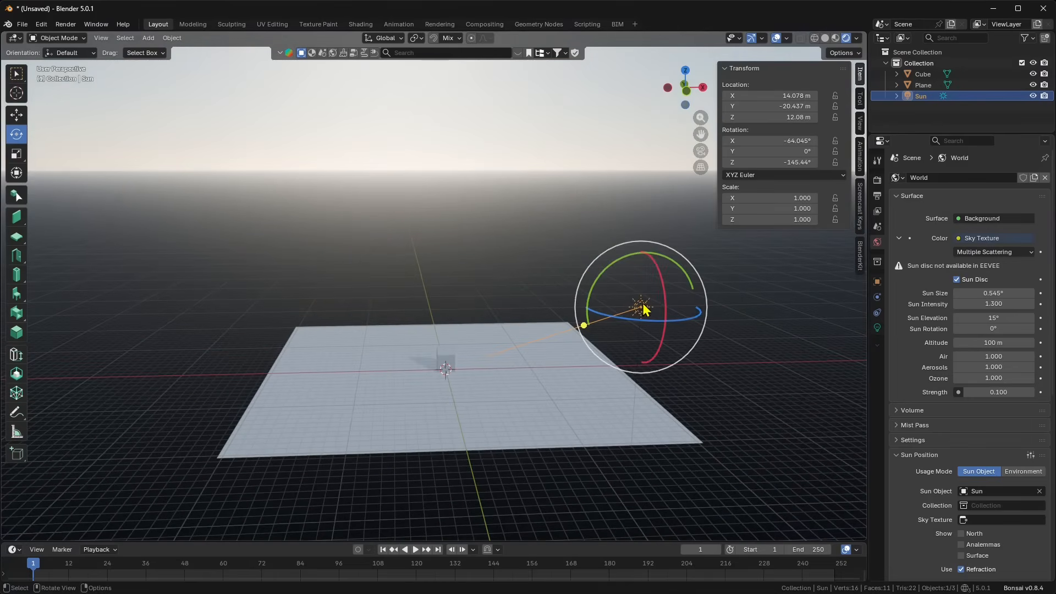
pyautogui.moveTo(638, 323); pyautogui.dragTo(668, 324)
pyautogui.scroll(1, 495, 356)
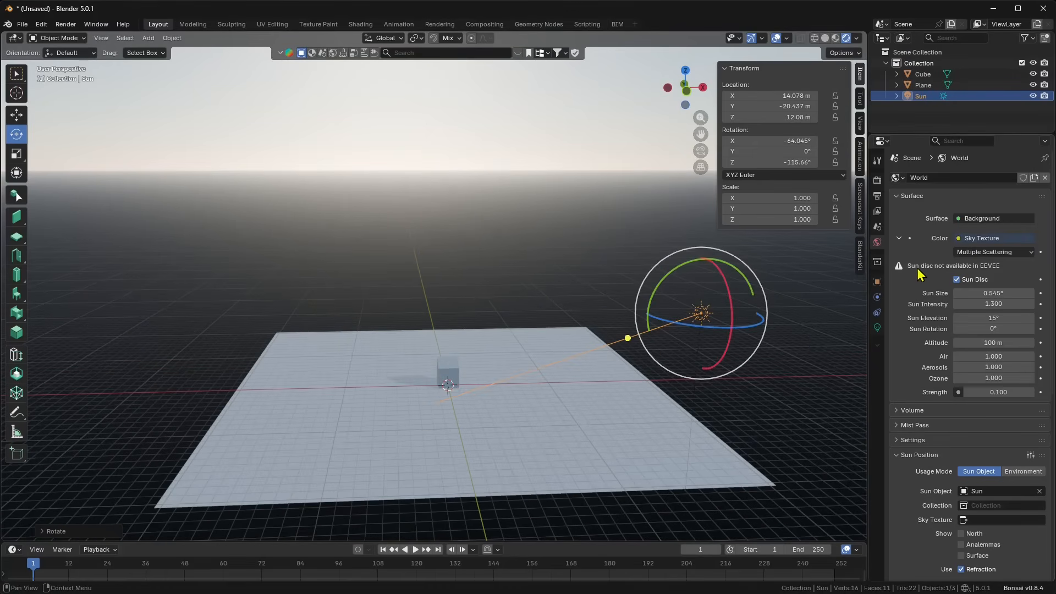
pyautogui.click(877, 180)
pyautogui.click(976, 179)
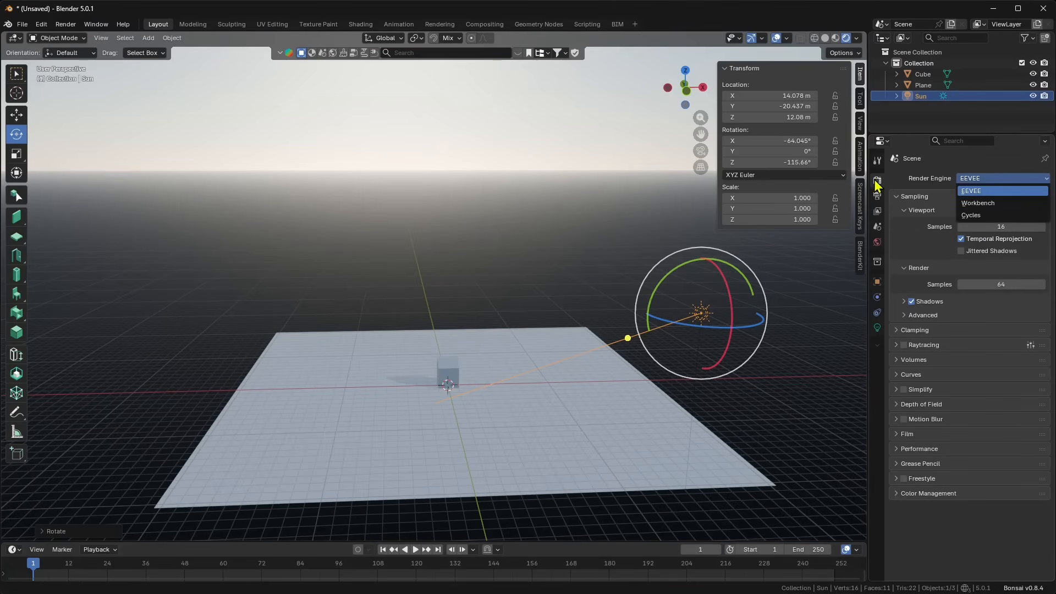
pyautogui.click(972, 215)
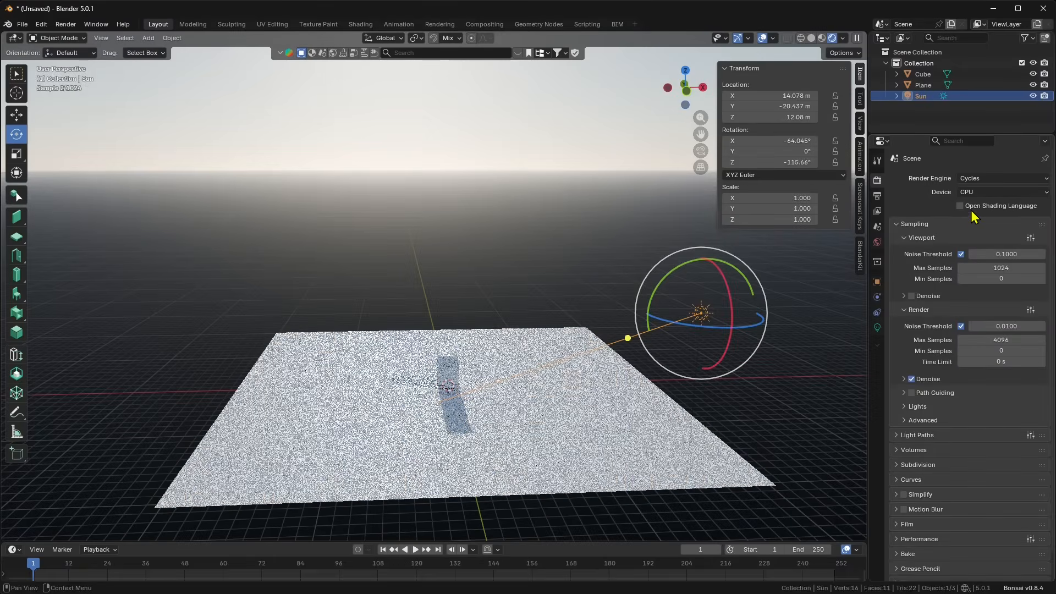
pyautogui.click(1034, 192)
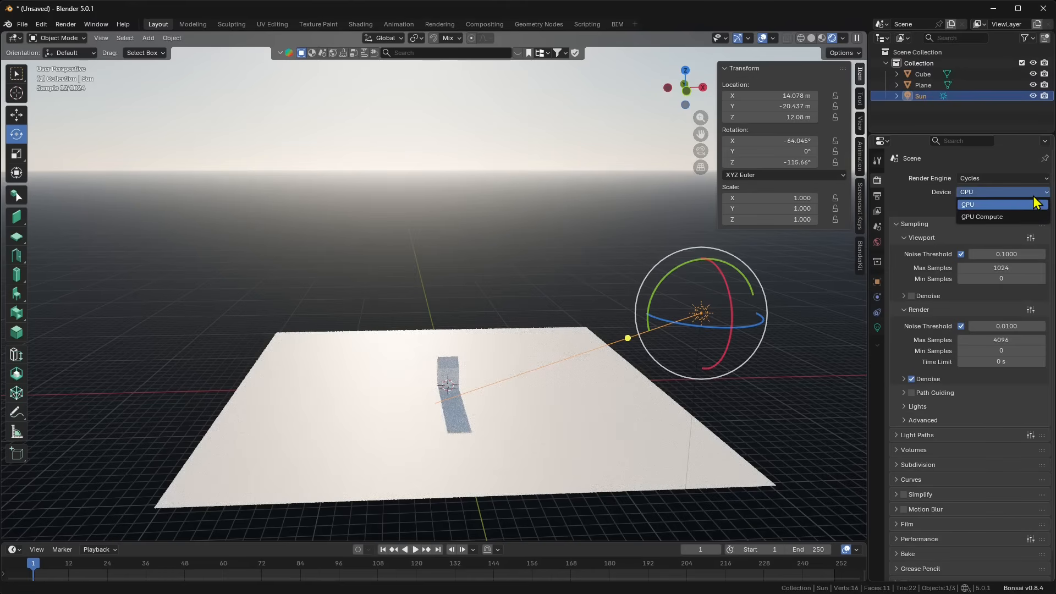
pyautogui.click(983, 217)
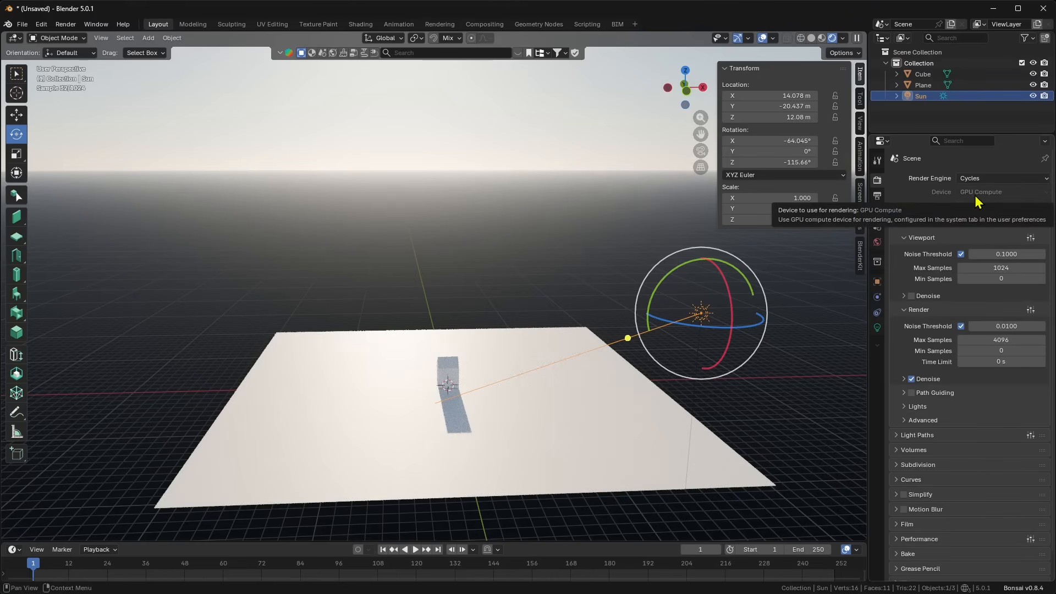
pyautogui.moveTo(550, 418); pyautogui.dragTo(527, 402, button='middle')
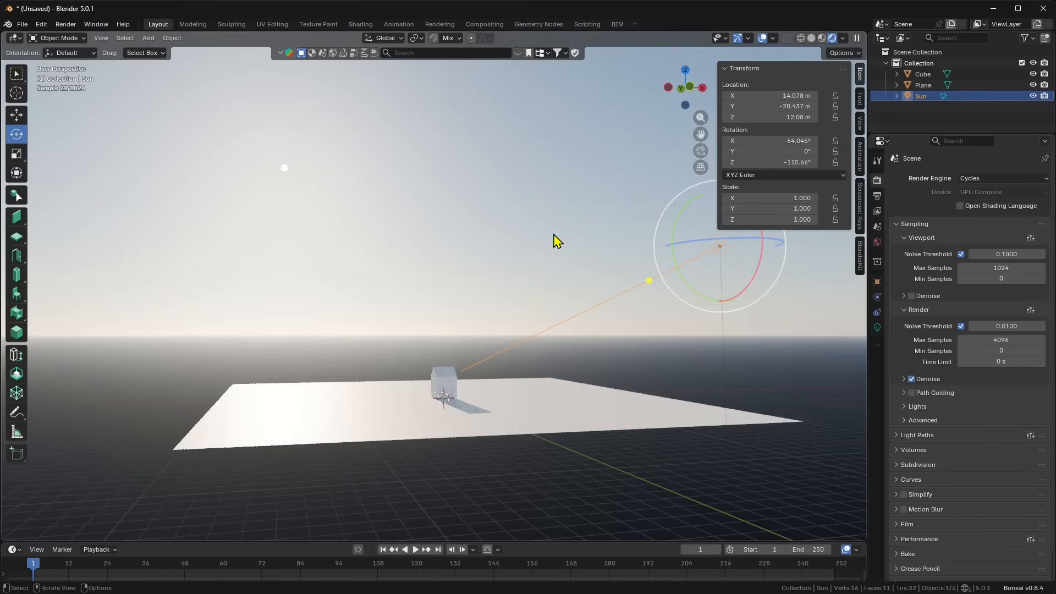
# Step: Enlarge the sky's sun disc to 4.14° and set its sun intensity to 0.1
pyautogui.click(876, 243)
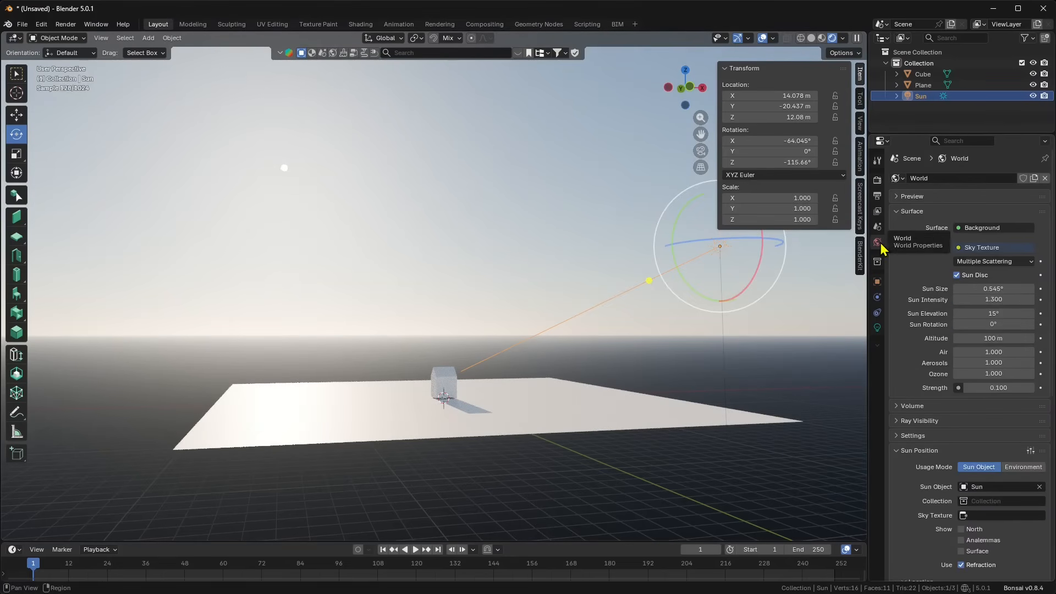
pyautogui.moveTo(991, 289)
pyautogui.mouseDown()
pyautogui.moveTo(1034, 289)
pyautogui.moveTo(991, 291)
pyautogui.mouseUp()
pyautogui.click(990, 299)
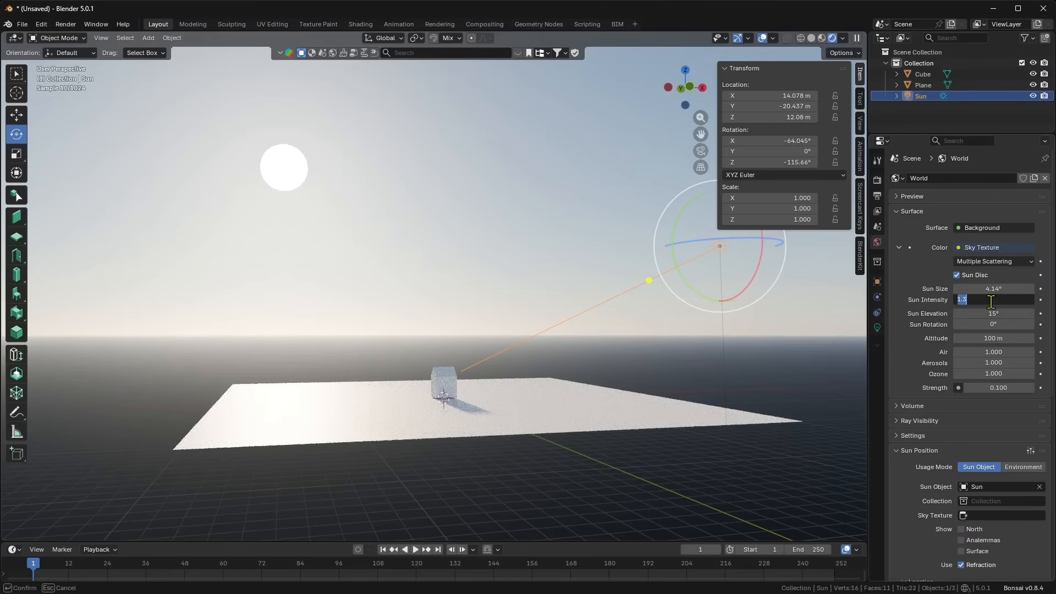
pyautogui.write('0.1')
pyautogui.press('Return')
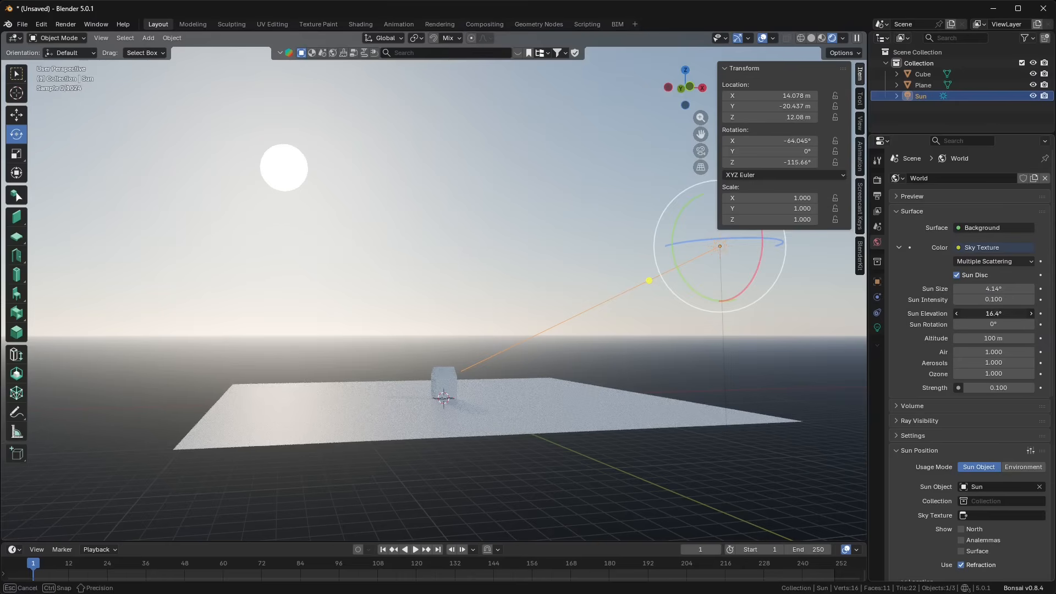
# Step: Lower sun elevation to 13° and altitude to 93 m, and raise the air density
pyautogui.moveTo(990, 313); pyautogui.dragTo(974, 313)
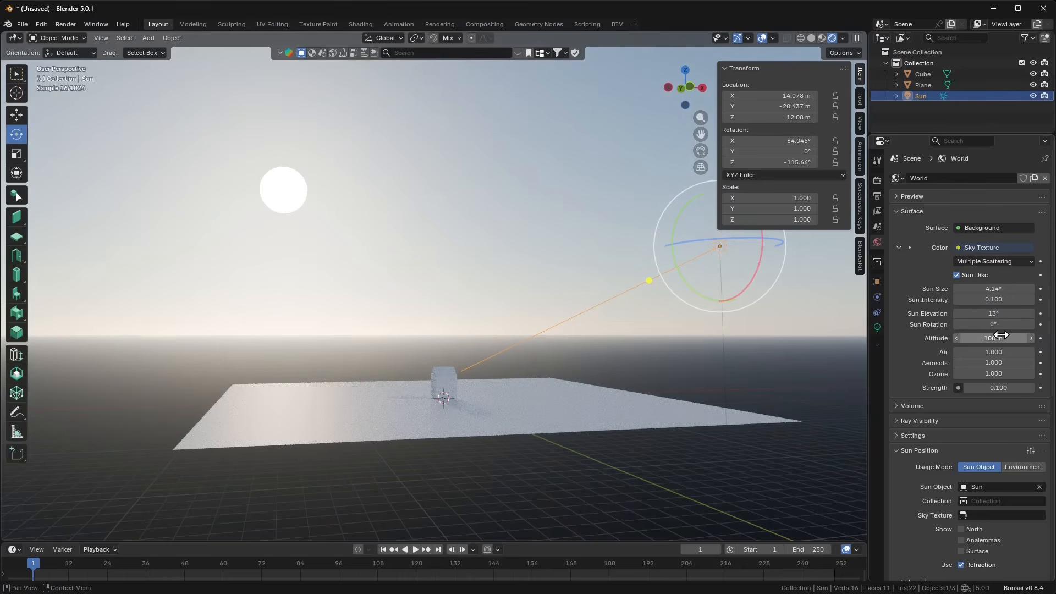
pyautogui.moveTo(1001, 337); pyautogui.dragTo(964, 362)
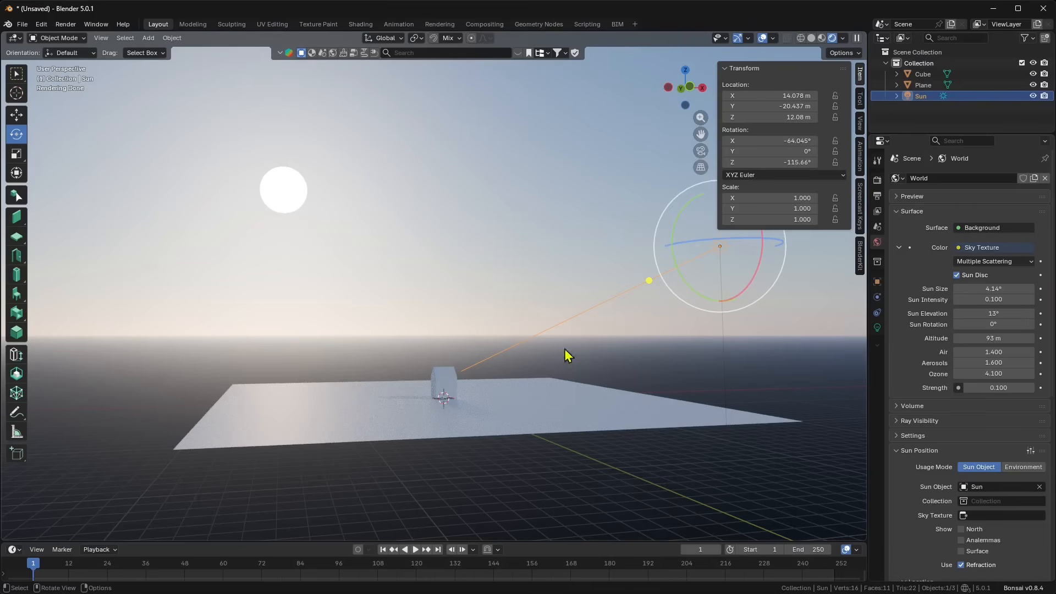
pyautogui.moveTo(423, 310); pyautogui.dragTo(475, 354, button='middle')
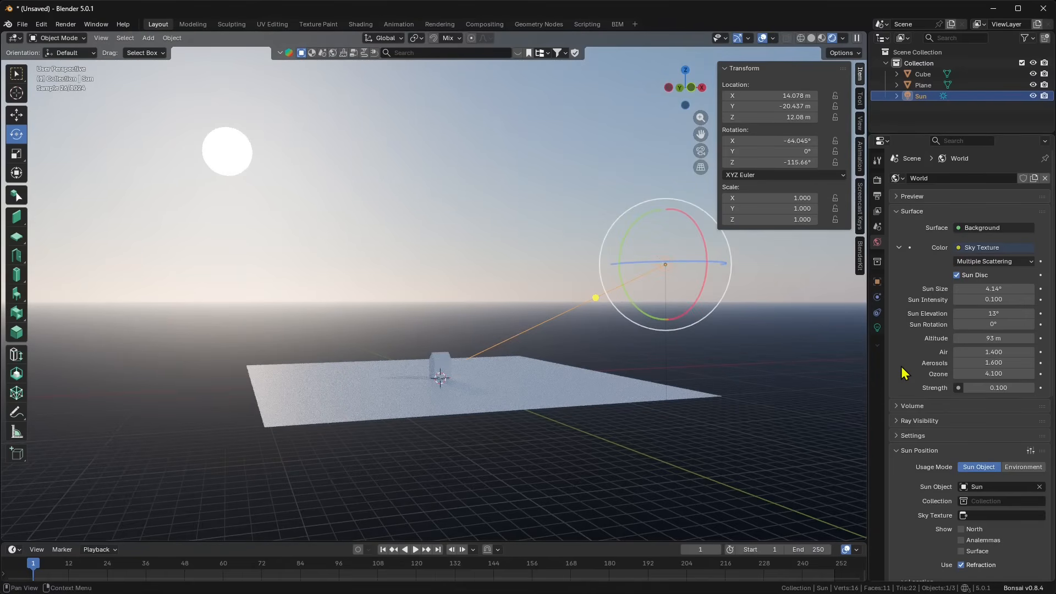
pyautogui.scroll(-6, 915, 325)
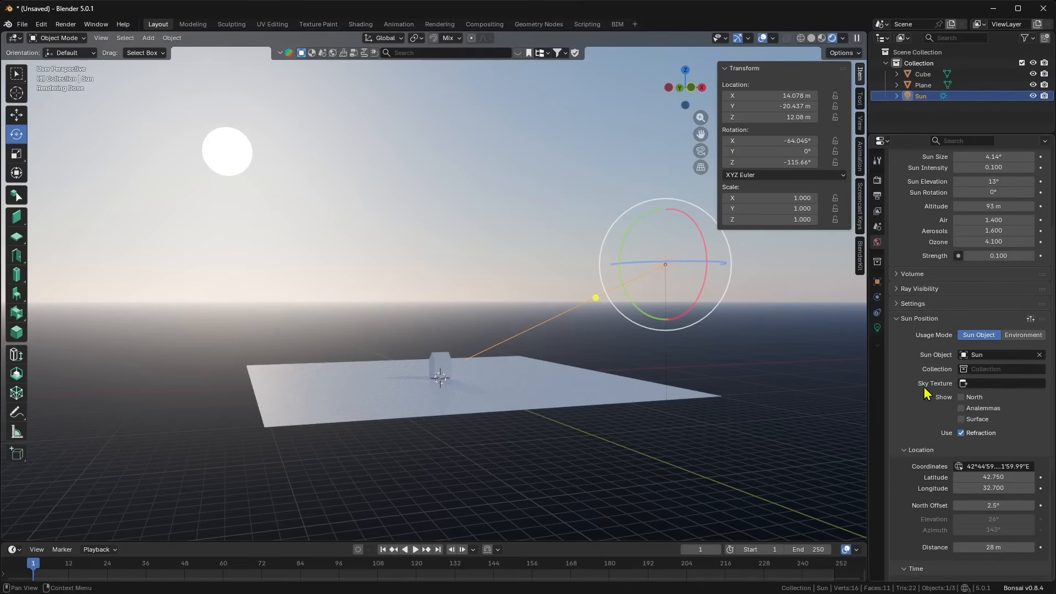
# Step: Select Sky Texture in Sun Position so the sky's sun sits at 26° elevation and 145° rotation
pyautogui.click(966, 385)
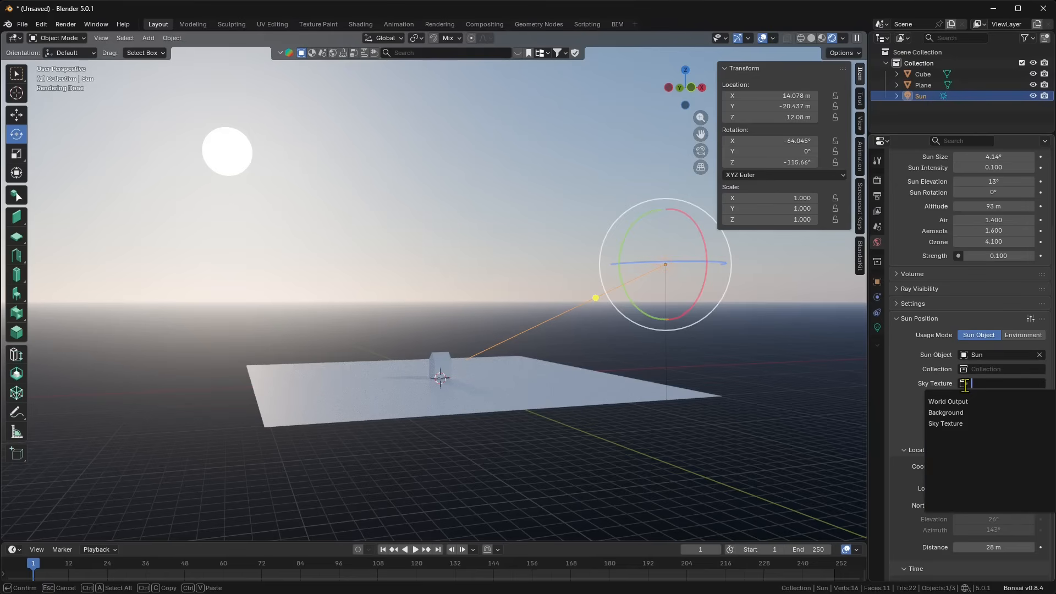
pyautogui.click(950, 424)
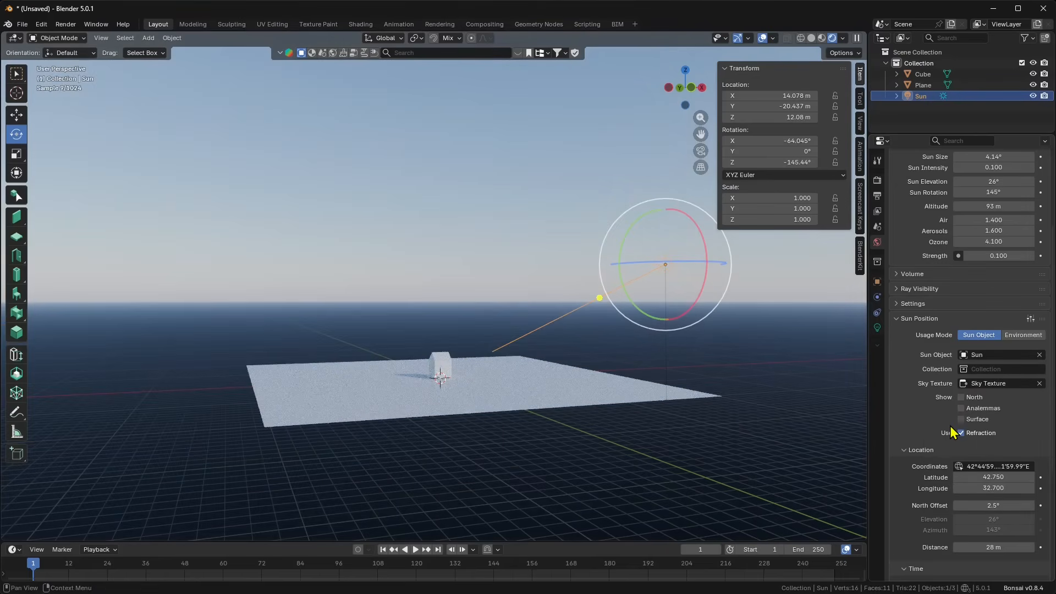
pyautogui.moveTo(435, 352); pyautogui.dragTo(567, 321, button='middle')
pyautogui.keyDown('shift'); pyautogui.moveTo(351, 296); pyautogui.dragTo(393, 339, button='middle'); pyautogui.keyUp('shift')
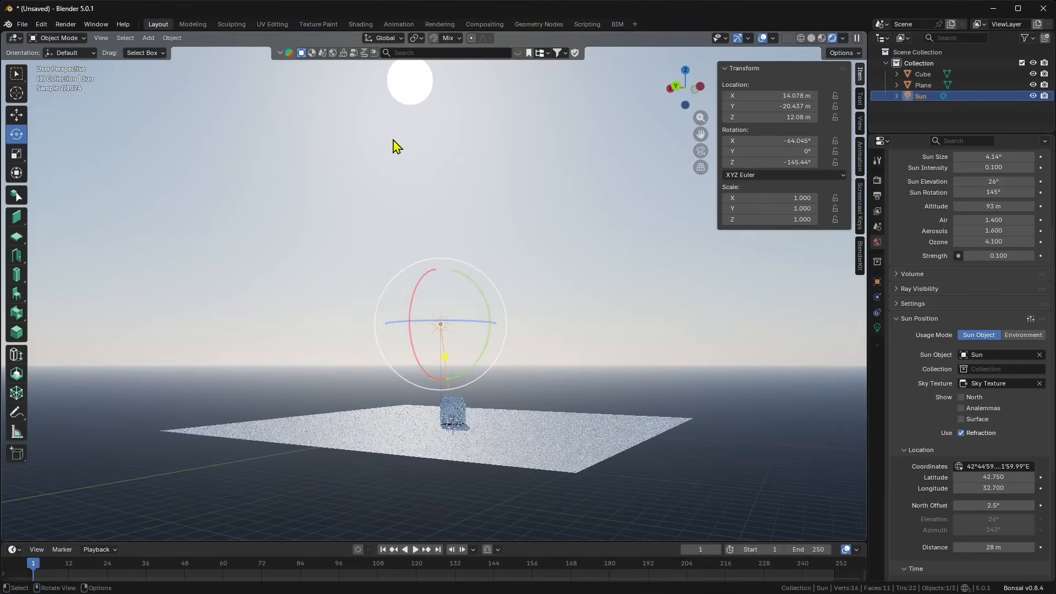
pyautogui.moveTo(432, 224); pyautogui.dragTo(428, 221, button='middle')
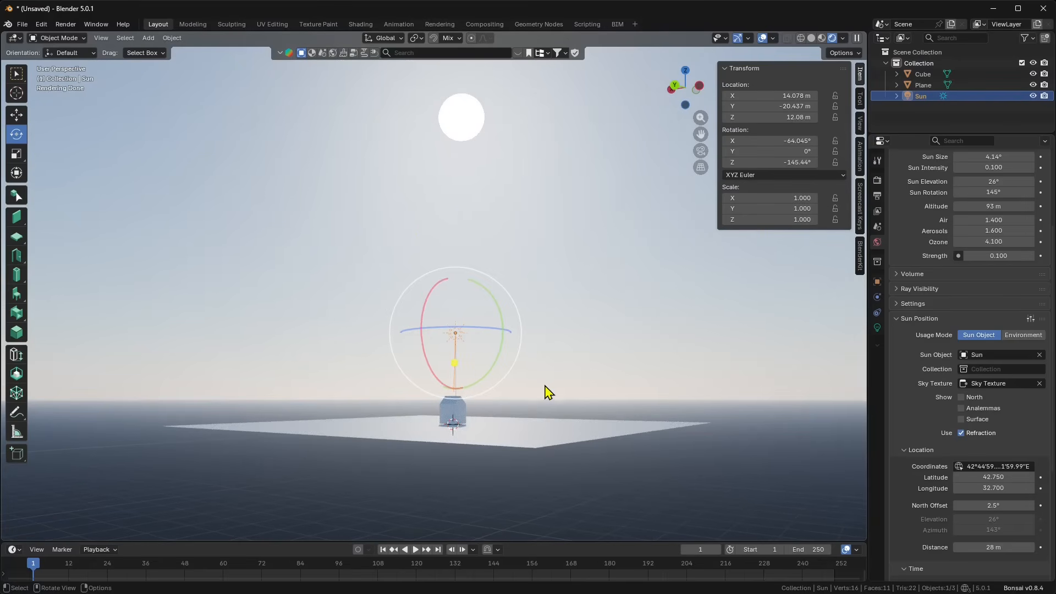
pyautogui.moveTo(547, 393); pyautogui.dragTo(546, 386, button='middle')
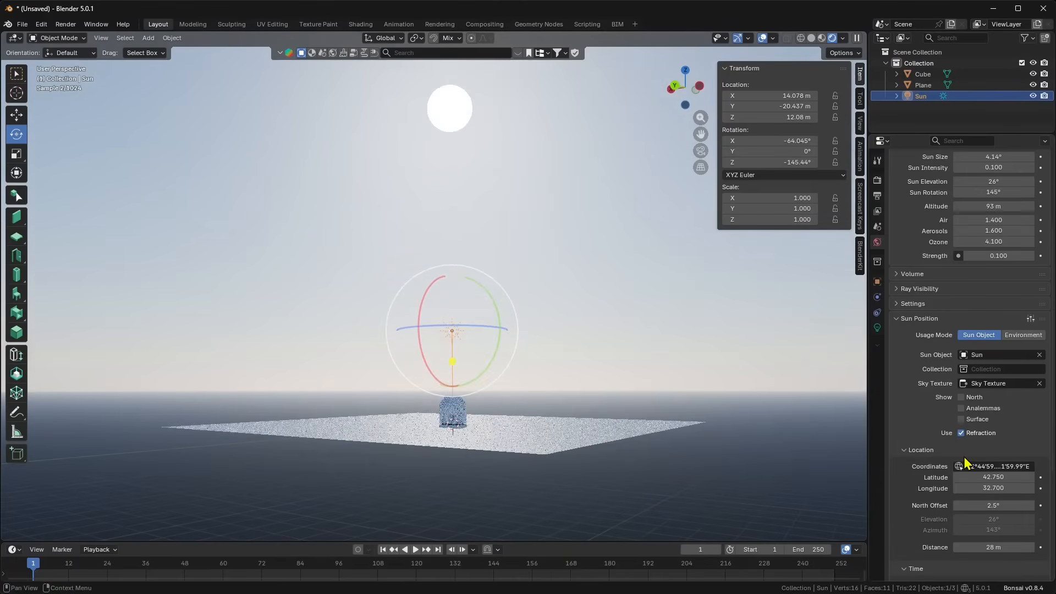
# Step: Move the Sun Position site to latitude 45.95 and longitude -2.25
pyautogui.scroll(-1, 966, 464)
pyautogui.moveTo(967, 455); pyautogui.dragTo(916, 467)
pyautogui.moveTo(643, 407); pyautogui.dragTo(521, 341, button='middle')
pyautogui.scroll(2, 488, 355)
pyautogui.moveTo(511, 395); pyautogui.dragTo(561, 442, button='middle')
# Step: Set the sky's air to 3.5, aerosols to 1.8 and ozone to 2.5 for a pink sunset
pyautogui.scroll(4, 972, 245)
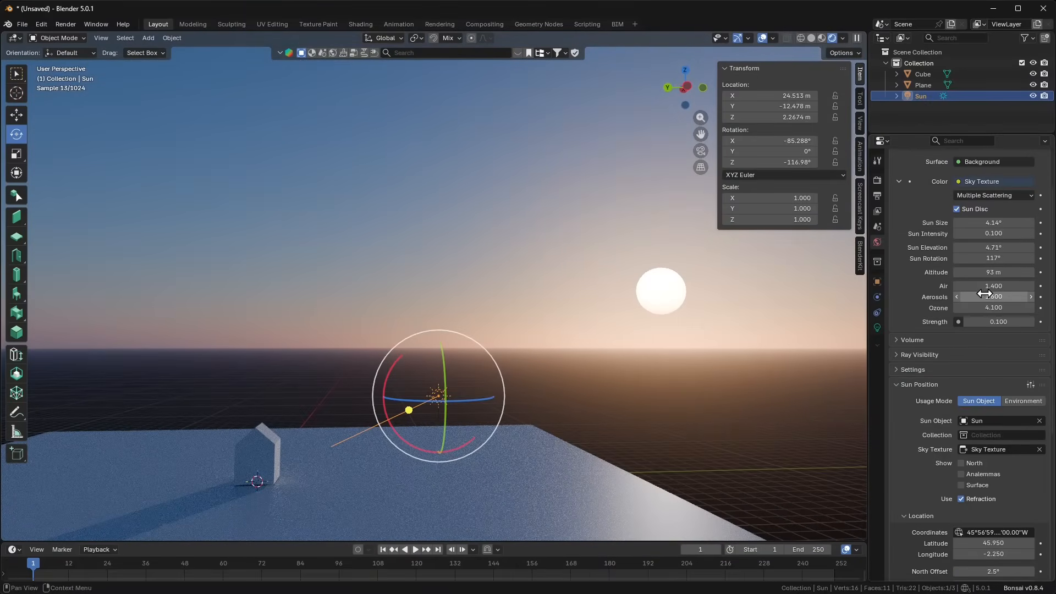
pyautogui.moveTo(984, 286); pyautogui.dragTo(981, 307)
pyautogui.scroll(-1, 546, 319)
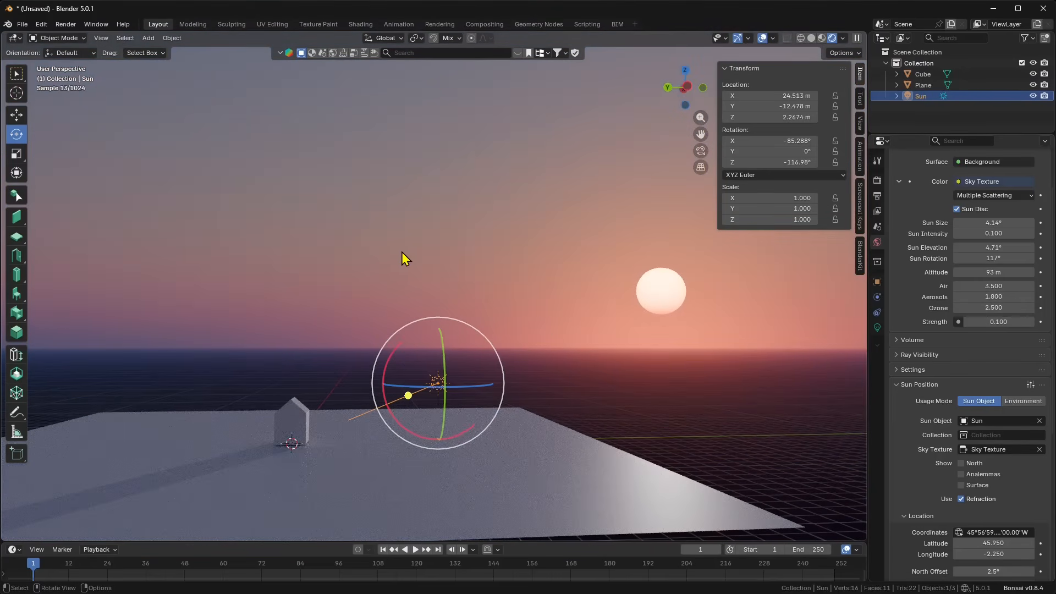
# Step: Switch Sun Position to Environment usage mode, trying texture choices and then clearing the Environment Texture
pyautogui.click(1020, 403)
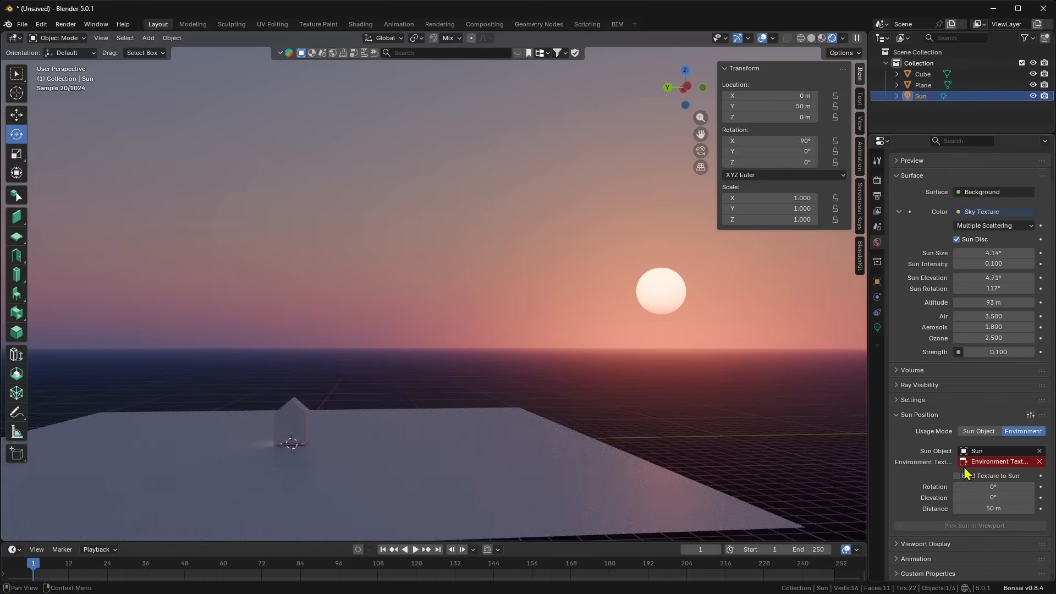
pyautogui.click(966, 463)
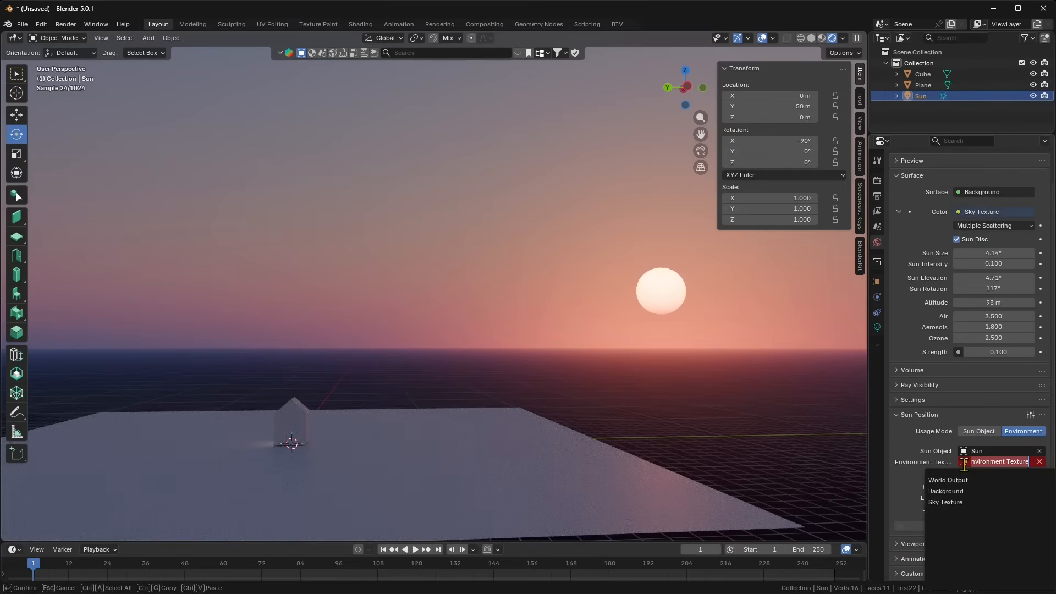
pyautogui.click(947, 502)
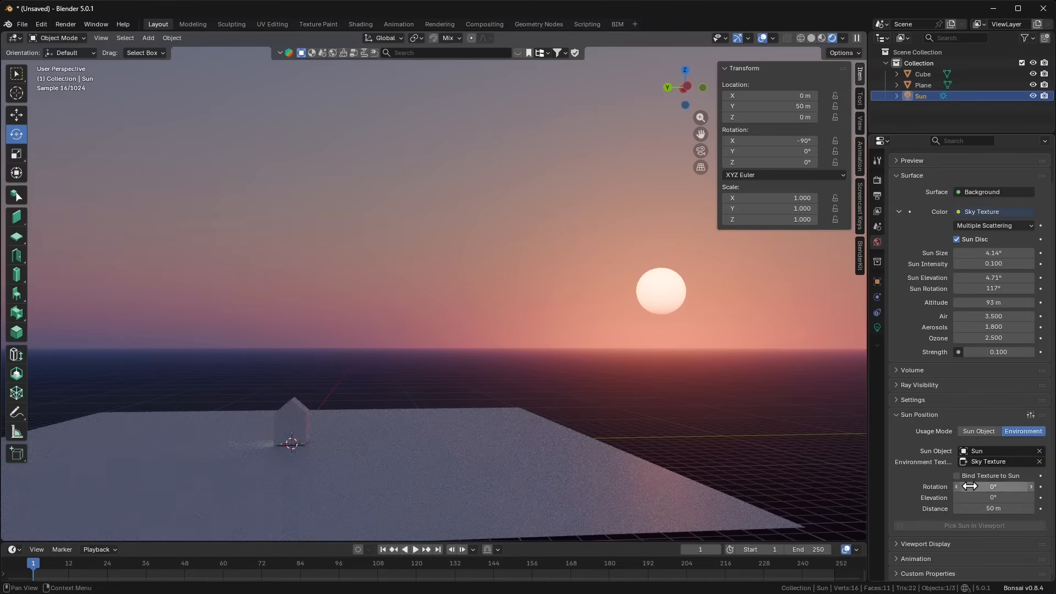
pyautogui.moveTo(1012, 487)
pyautogui.mouseDown()
pyautogui.moveTo(1026, 486)
pyautogui.moveTo(977, 486)
pyautogui.moveTo(997, 498)
pyautogui.mouseUp()
pyautogui.click(963, 464)
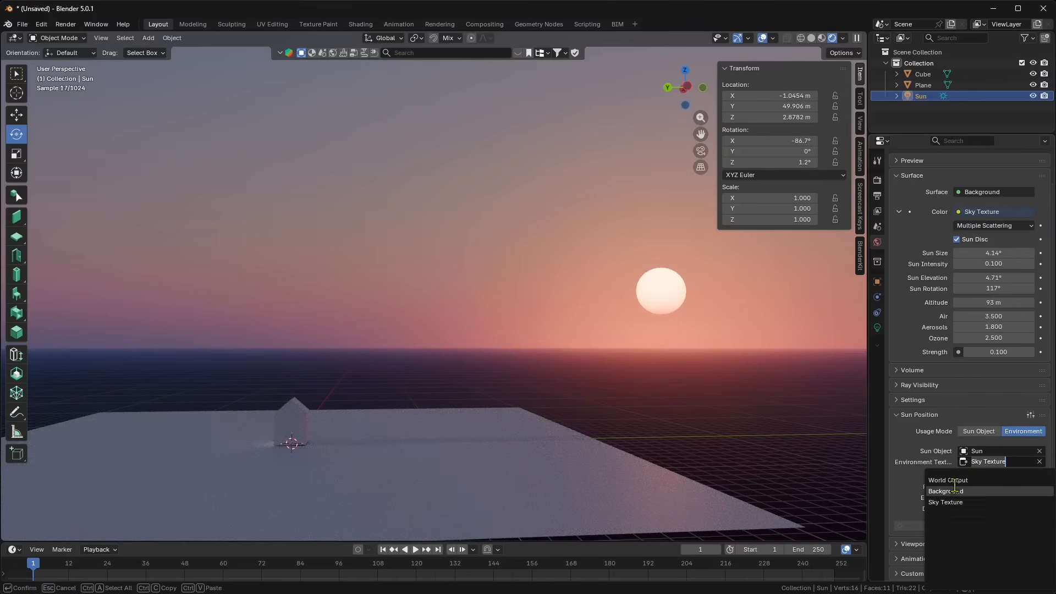
pyautogui.click(950, 480)
pyautogui.moveTo(984, 487)
pyautogui.mouseDown()
pyautogui.moveTo(1023, 487)
pyautogui.moveTo(985, 508)
pyautogui.moveTo(963, 497)
pyautogui.moveTo(983, 497)
pyautogui.moveTo(988, 487)
pyautogui.moveTo(973, 487)
pyautogui.mouseUp()
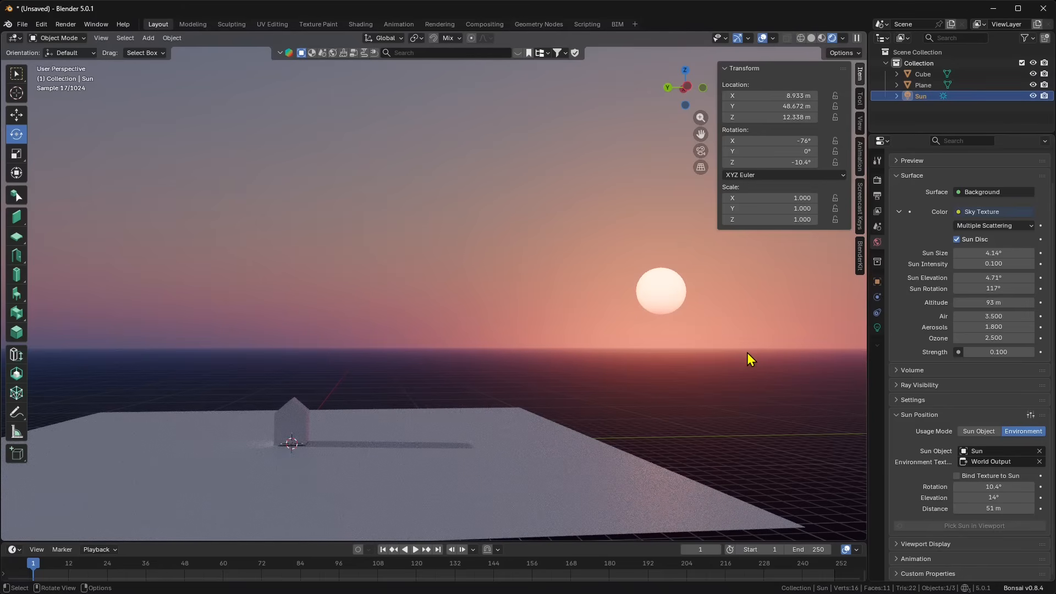
pyautogui.click(1039, 462)
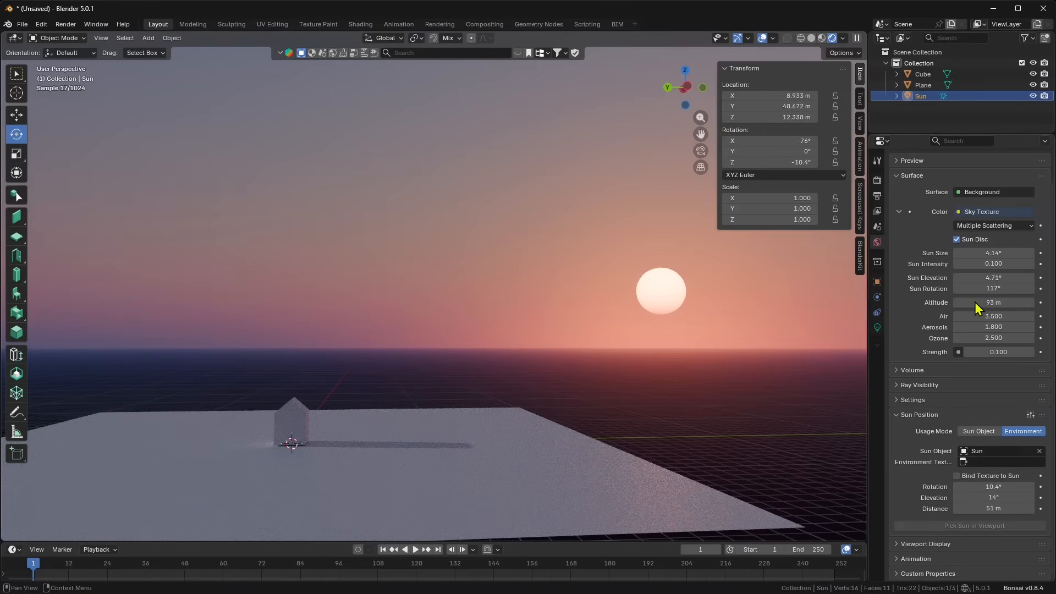
# Step: Remove the Sky Texture link from the world Color, leaving a plain grey world
pyautogui.scroll(2, 965, 214)
pyautogui.click(957, 211)
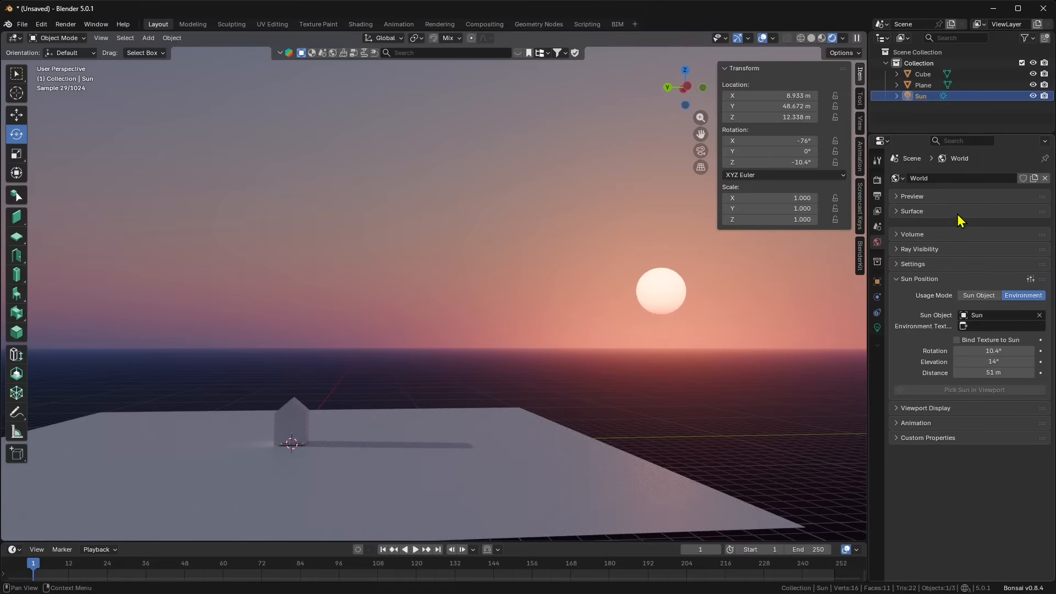
pyautogui.click(945, 211)
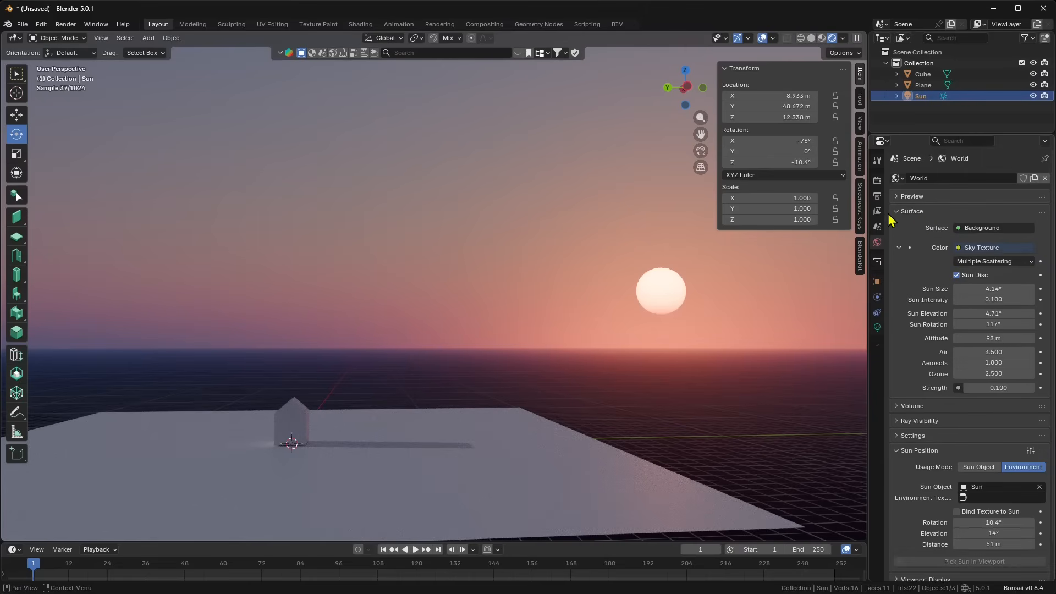
pyautogui.click(958, 248)
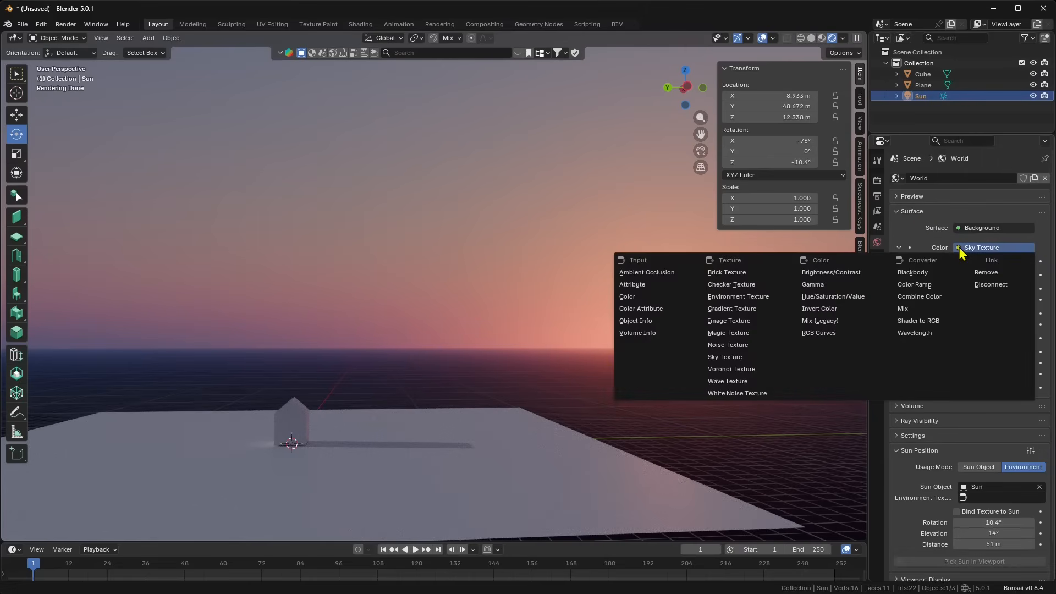
pyautogui.click(987, 273)
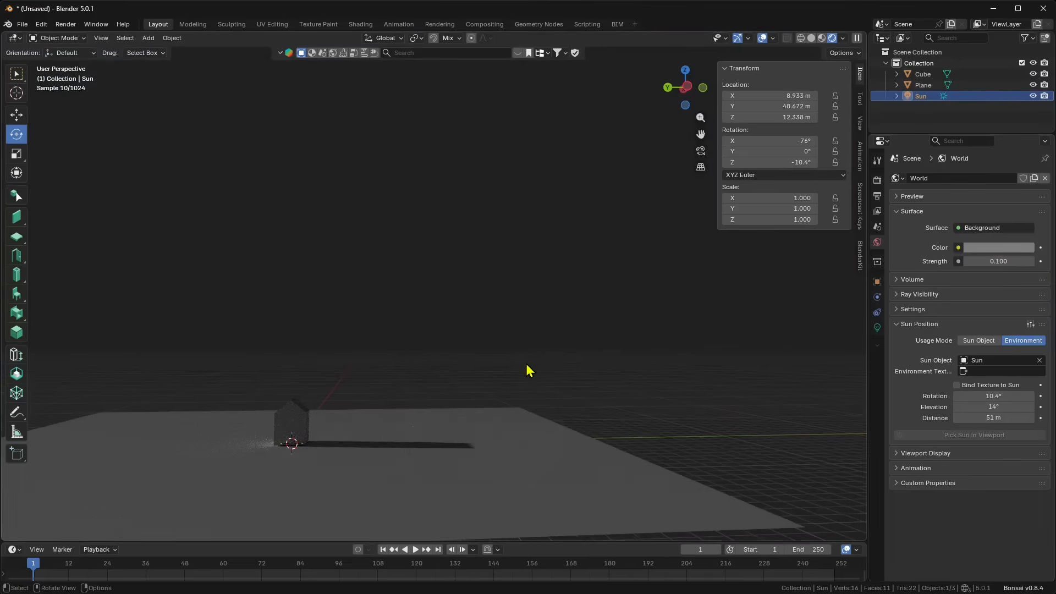
# Step: Frame the house and plane, then bring up BlenderKit's strip of HDR environment thumbnails
pyautogui.scroll(-3, 566, 335)
pyautogui.moveTo(570, 332); pyautogui.dragTo(559, 345, button='middle')
pyautogui.keyDown('shift'); pyautogui.moveTo(467, 339); pyautogui.dragTo(523, 375, button='middle'); pyautogui.keyUp('shift')
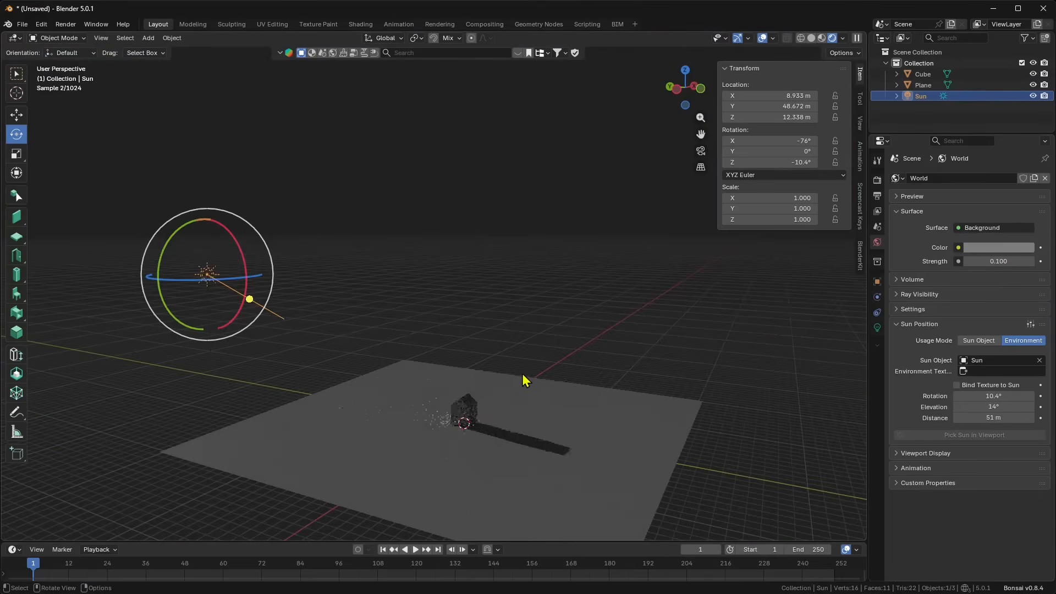
pyautogui.keyDown('shift'); pyautogui.moveTo(363, 363); pyautogui.dragTo(369, 328, button='middle'); pyautogui.keyUp('shift')
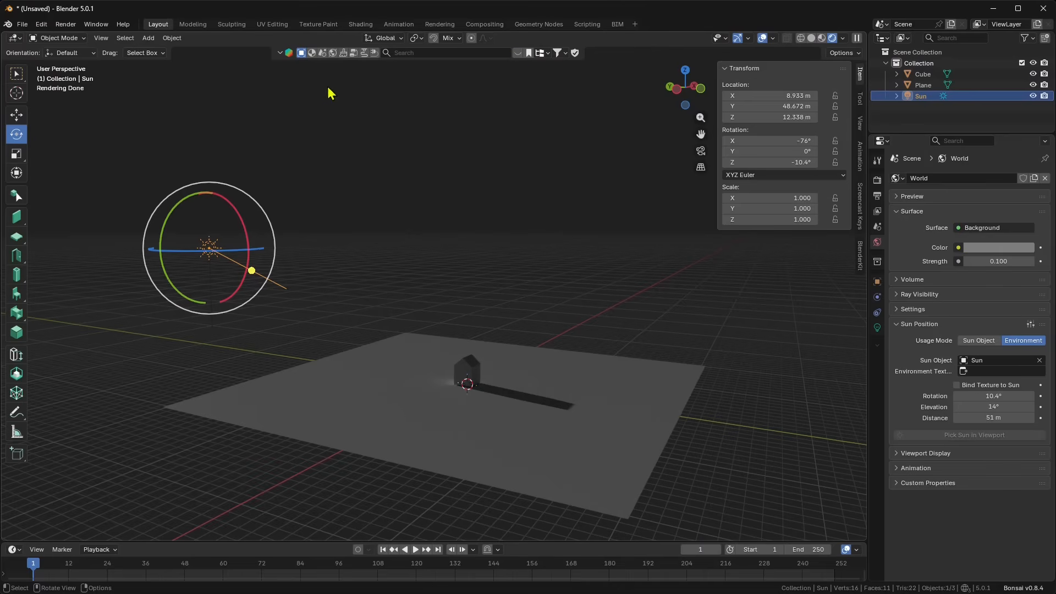
pyautogui.click(518, 53)
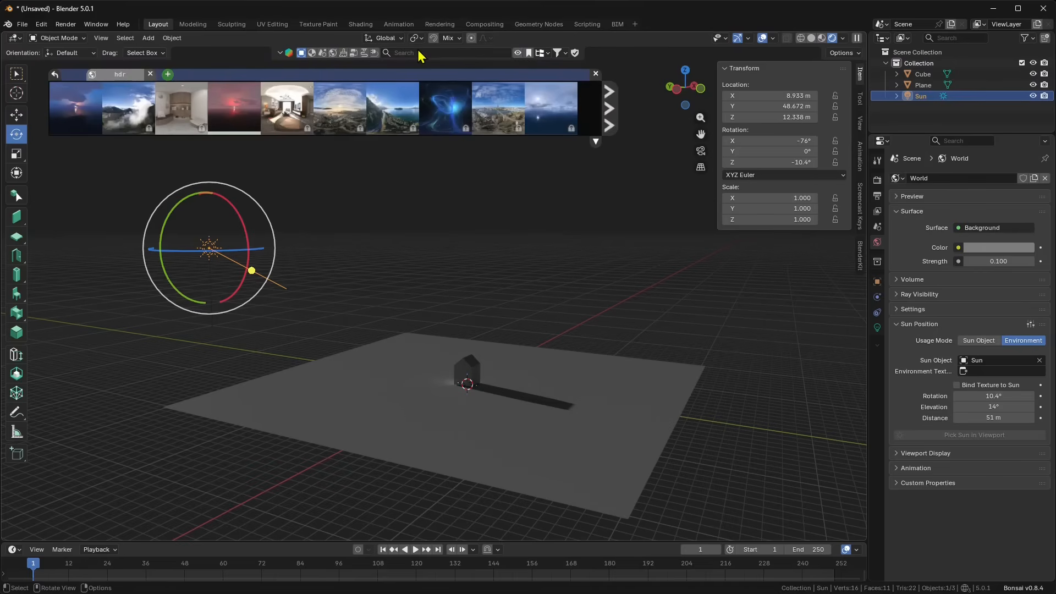
# Step: Download the Evening HDRI at 1024 resolution into the world, then close the HDR browser
pyautogui.click(332, 53)
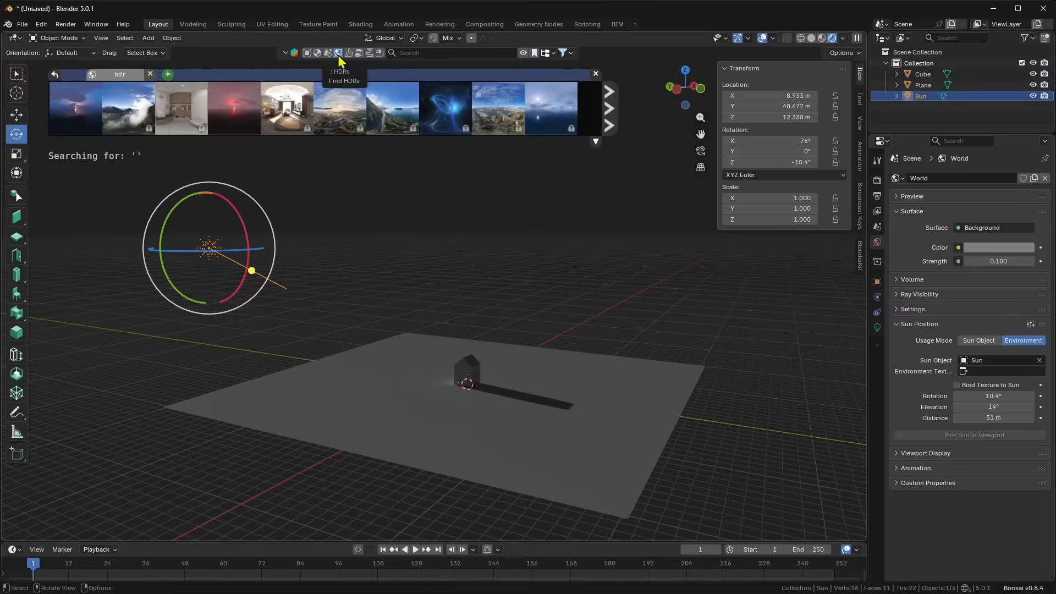
pyautogui.moveTo(333, 133)
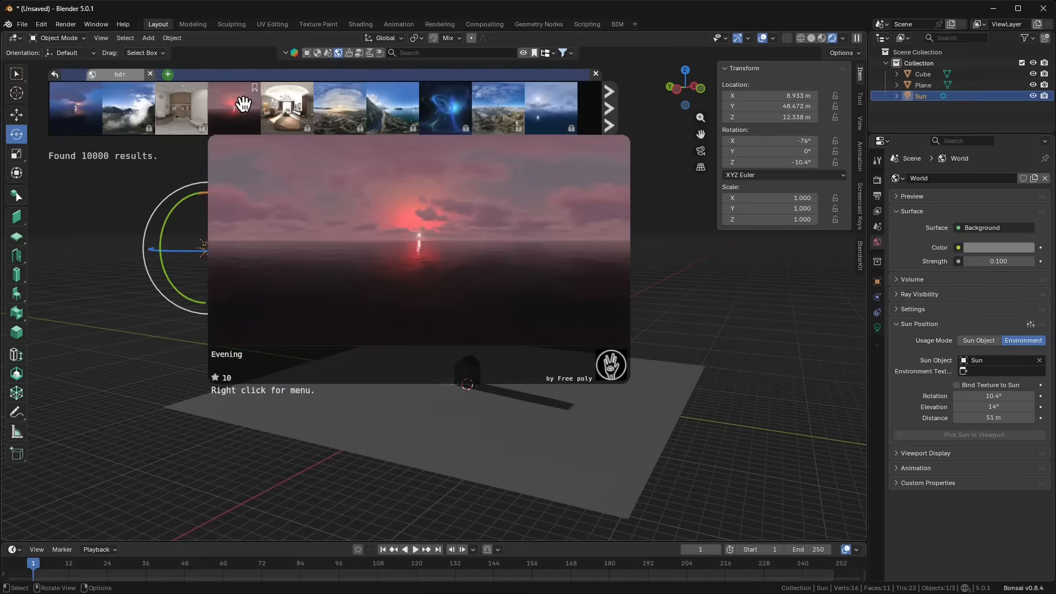
pyautogui.moveTo(245, 103); pyautogui.dragTo(471, 248)
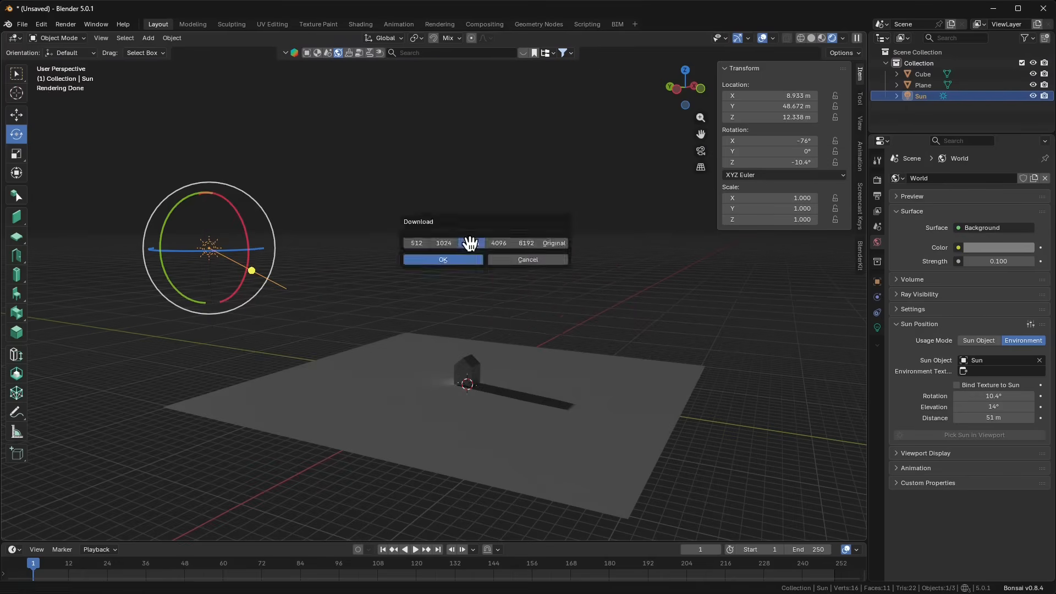
pyautogui.click(434, 243)
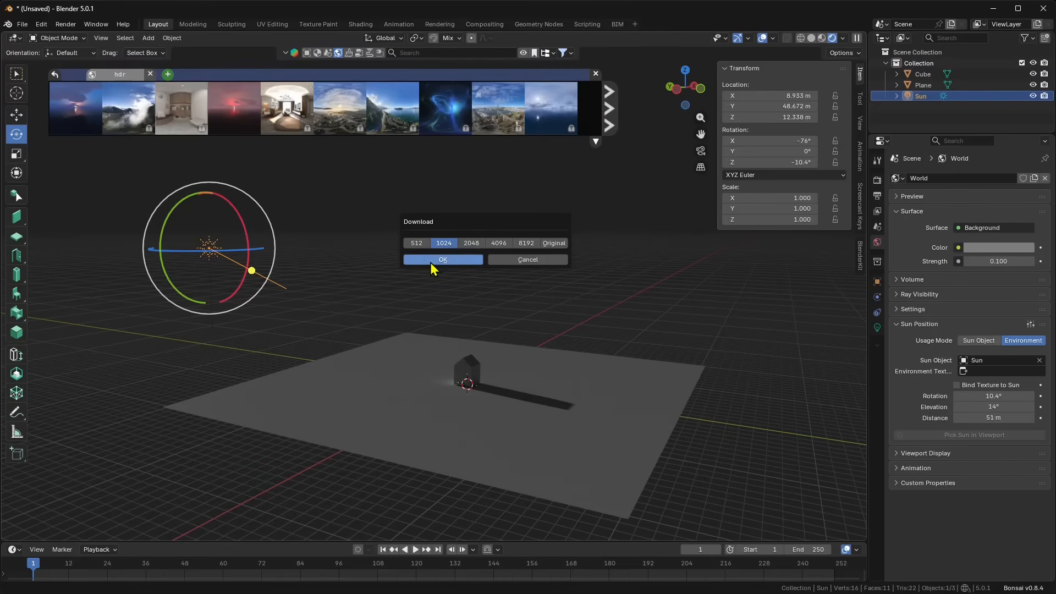
pyautogui.click(440, 261)
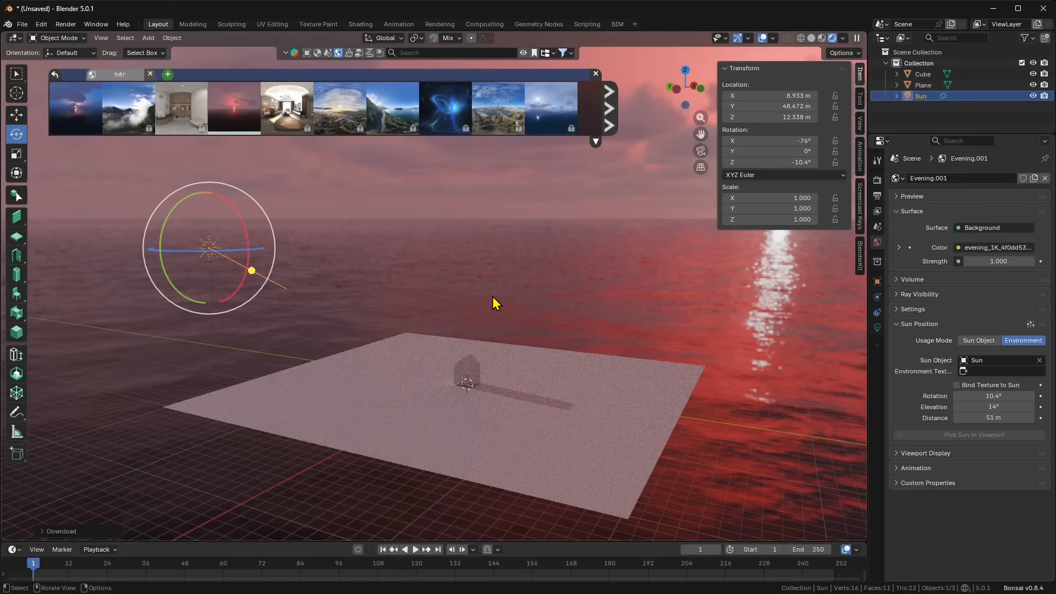
pyautogui.moveTo(500, 325); pyautogui.dragTo(513, 328, button='middle')
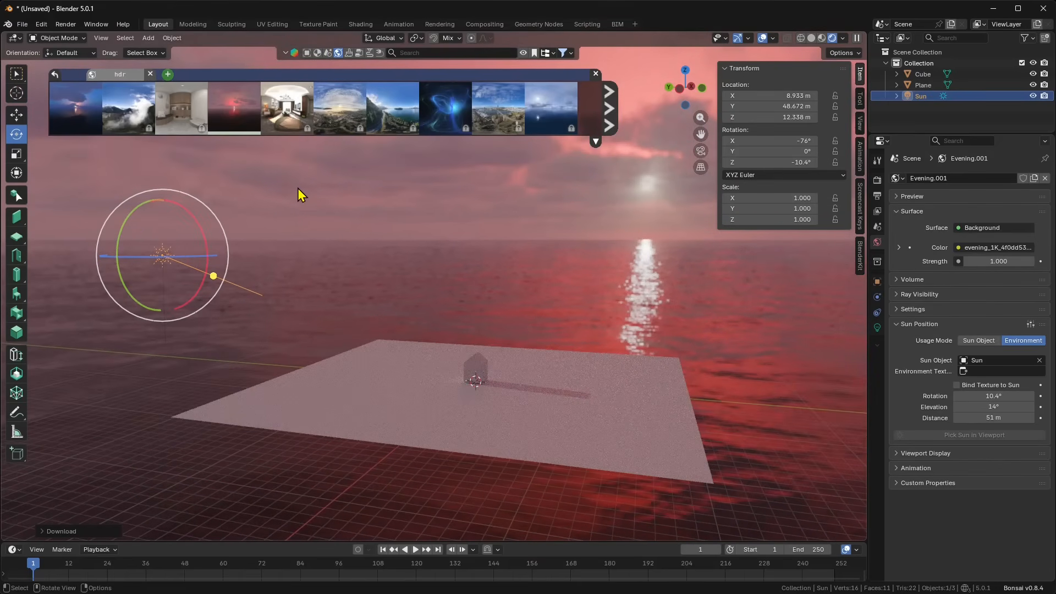
pyautogui.click(594, 73)
# Step: Set Sun Position's Environment Texture to the world's Environment Texture node
pyautogui.click(523, 53)
pyautogui.click(524, 53)
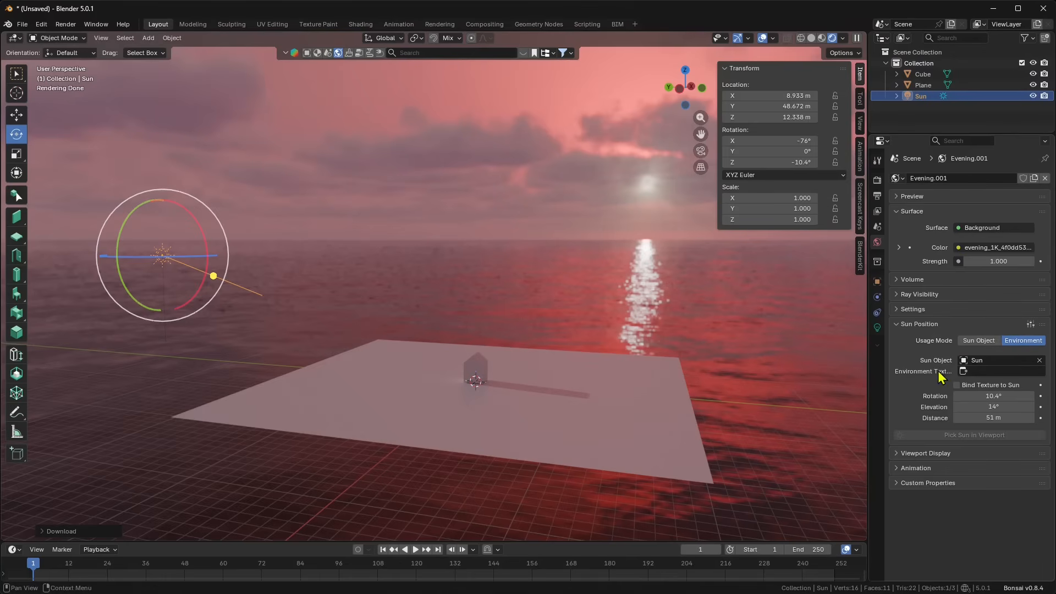
pyautogui.click(965, 373)
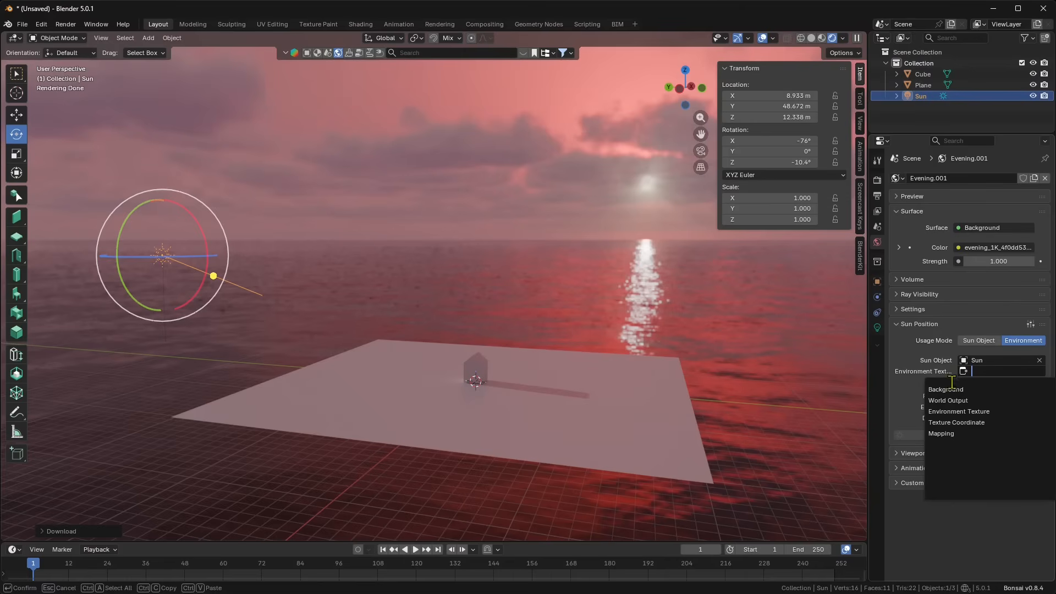
pyautogui.click(949, 411)
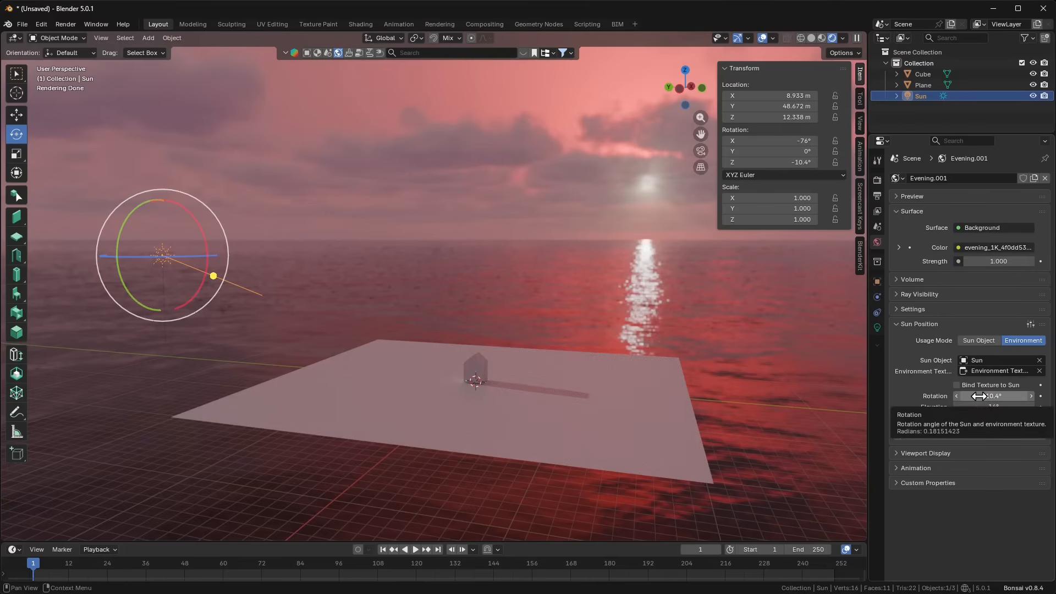
# Step: Rotate the sun and HDRI toward the sunset, about 102°, and enable Bind Texture to Sun
pyautogui.moveTo(581, 372); pyautogui.dragTo(584, 368, button='middle')
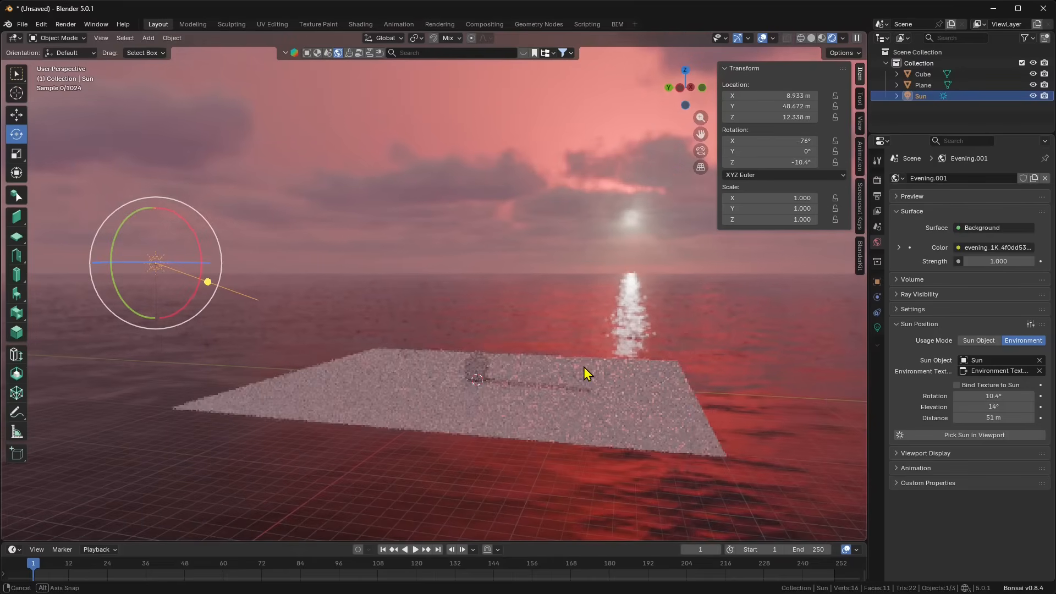
pyautogui.moveTo(993, 396); pyautogui.dragTo(1049, 396)
pyautogui.moveTo(464, 407); pyautogui.dragTo(443, 358, button='middle')
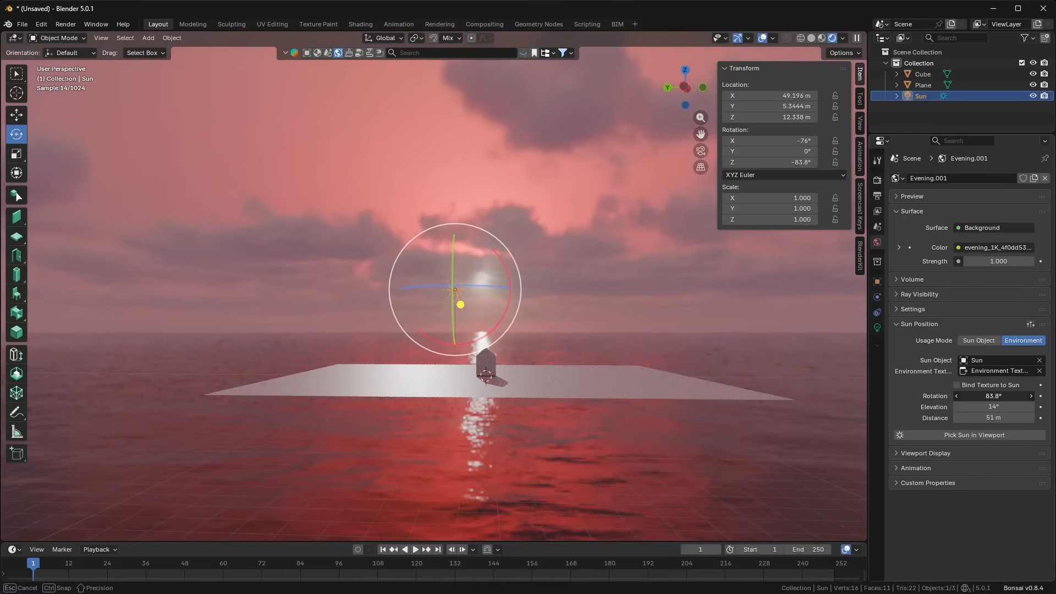
pyautogui.moveTo(994, 396); pyautogui.dragTo(1021, 396)
pyautogui.click(956, 385)
pyautogui.scroll(4, 609, 405)
pyautogui.moveTo(611, 415); pyautogui.dragTo(560, 411, button='middle')
pyautogui.scroll(-3, 447, 401)
# Step: Dim the Sun lamp's strength from 0 through 0.1 up to about 0.49
pyautogui.click(877, 328)
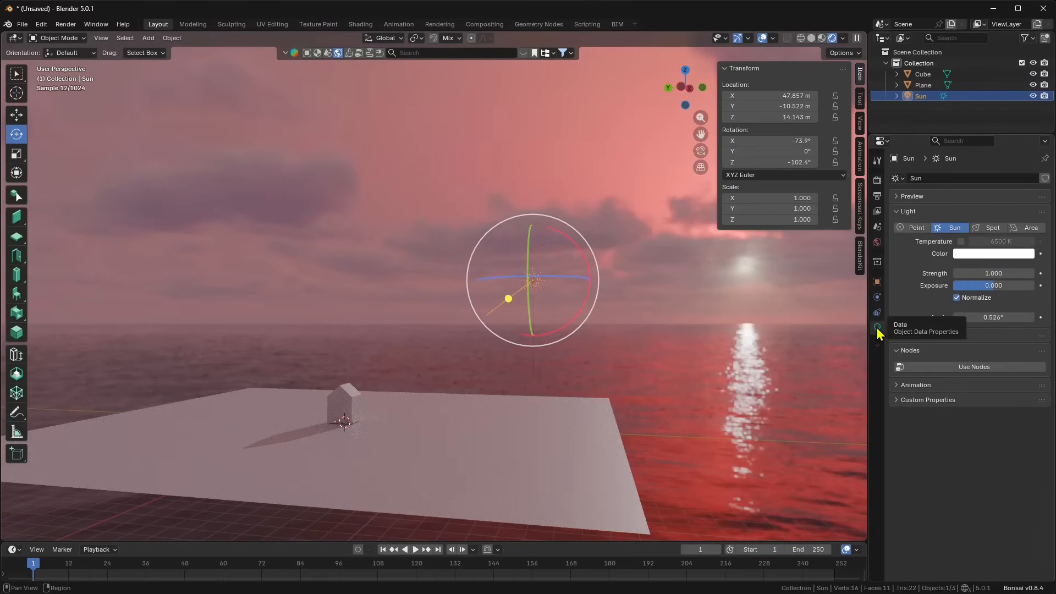
pyautogui.click(957, 273)
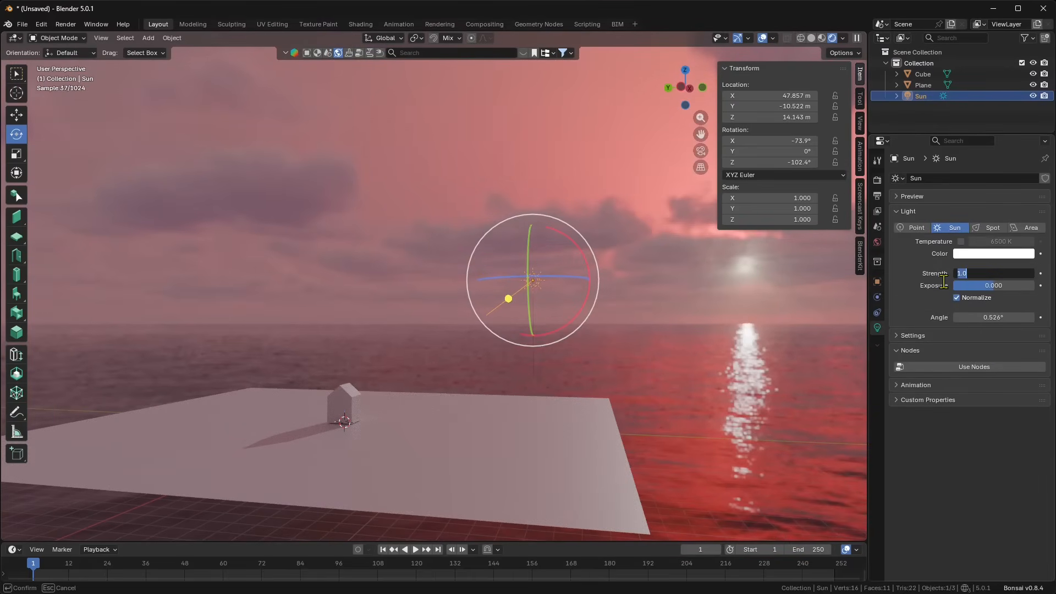
pyautogui.write('0')
pyautogui.press('Return')
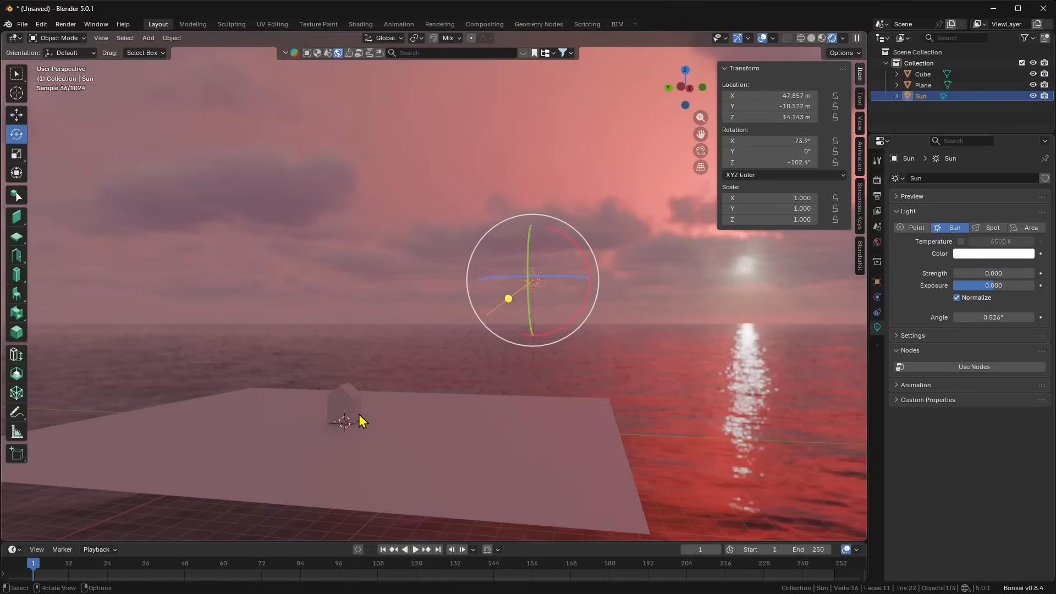
pyautogui.click(987, 274)
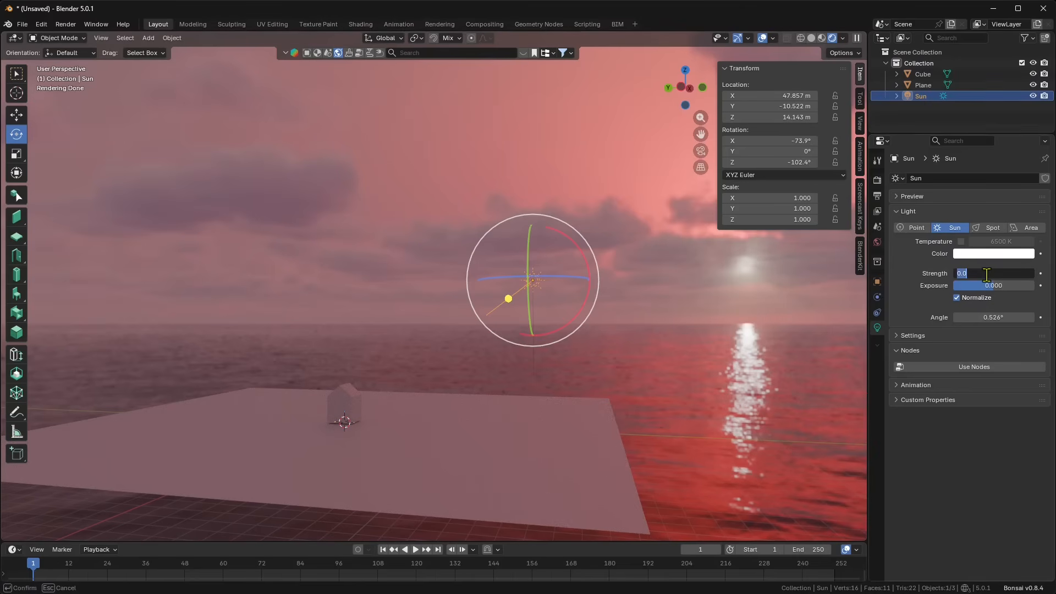
pyautogui.write('0.1')
pyautogui.press('Return')
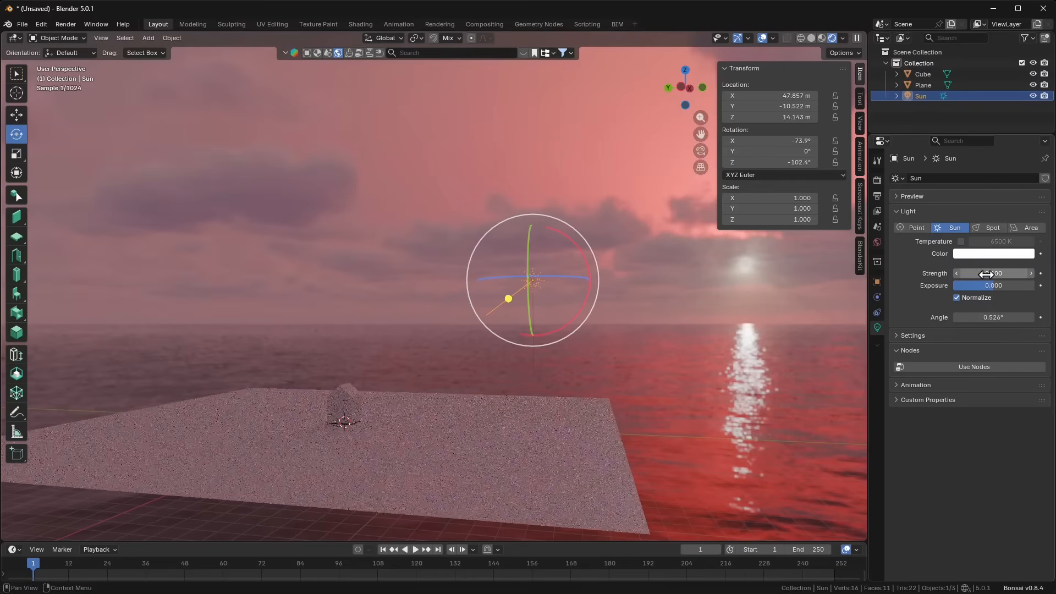
pyautogui.moveTo(993, 273); pyautogui.dragTo(1026, 274)
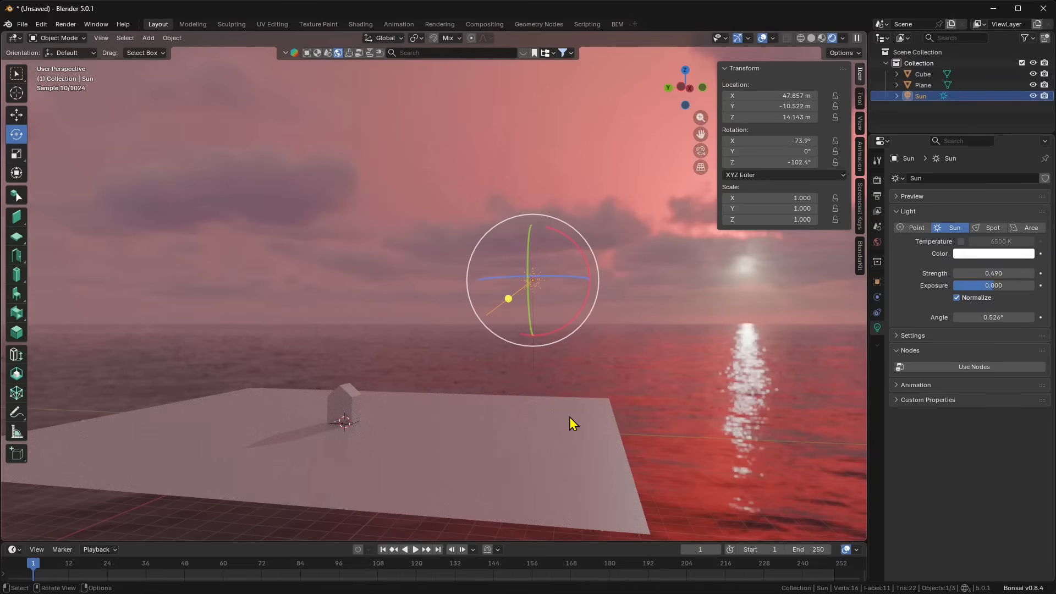
# Step: Try a sampled pink sky colour, then a roughly 5016 K temperature, for the sun colour
pyautogui.click(1004, 254)
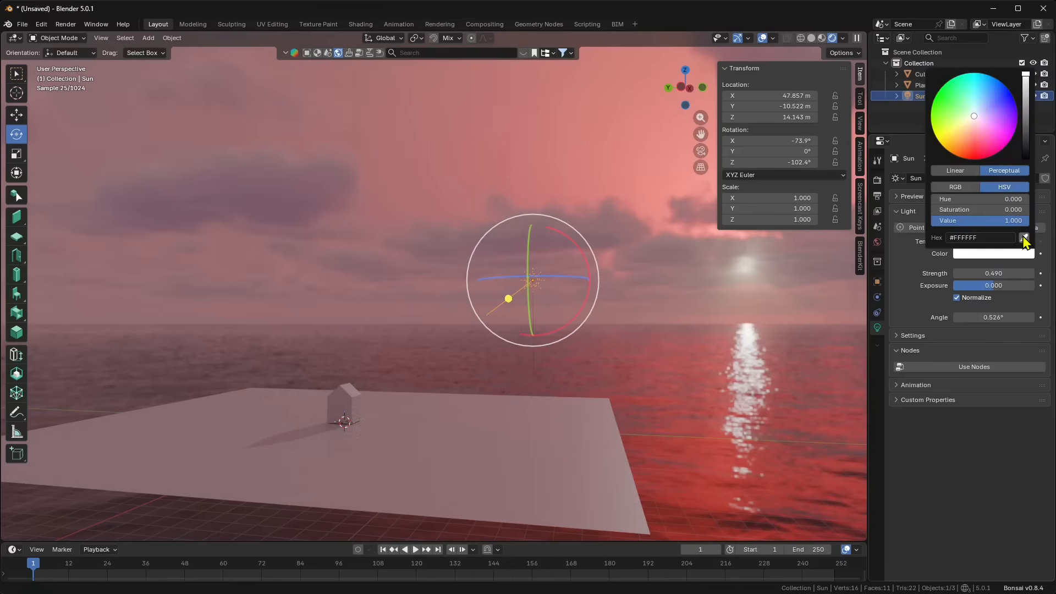
pyautogui.click(1025, 239)
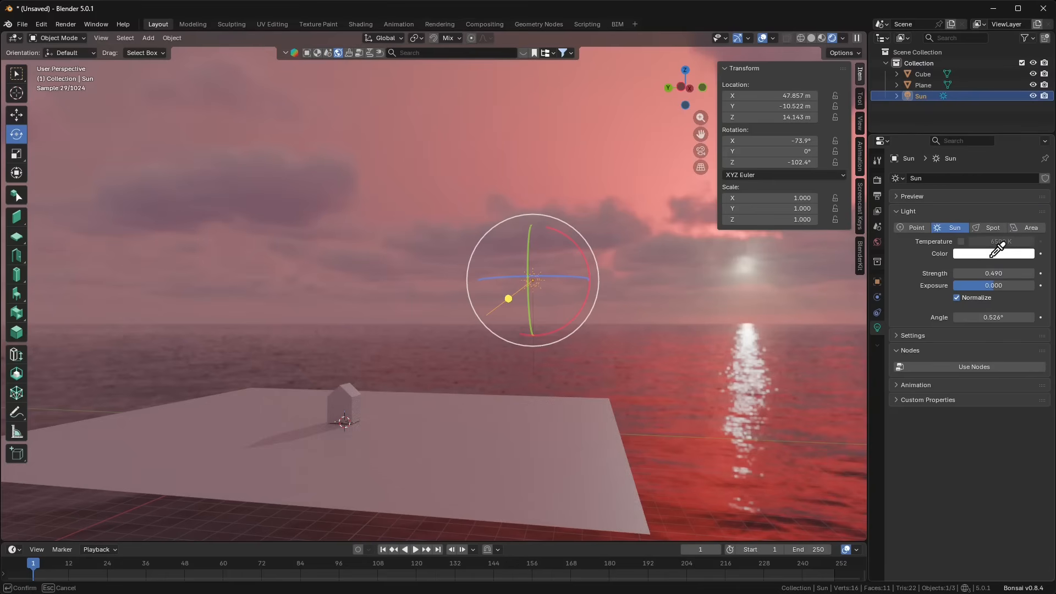
pyautogui.click(669, 165)
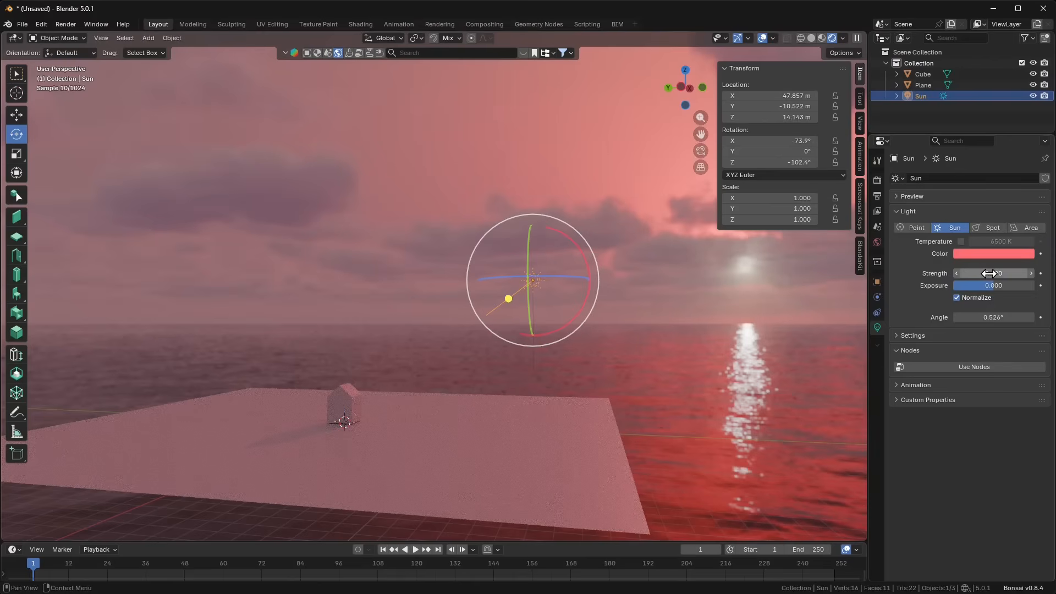
pyautogui.click(995, 253)
pyautogui.moveTo(1025, 119); pyautogui.dragTo(1026, 124)
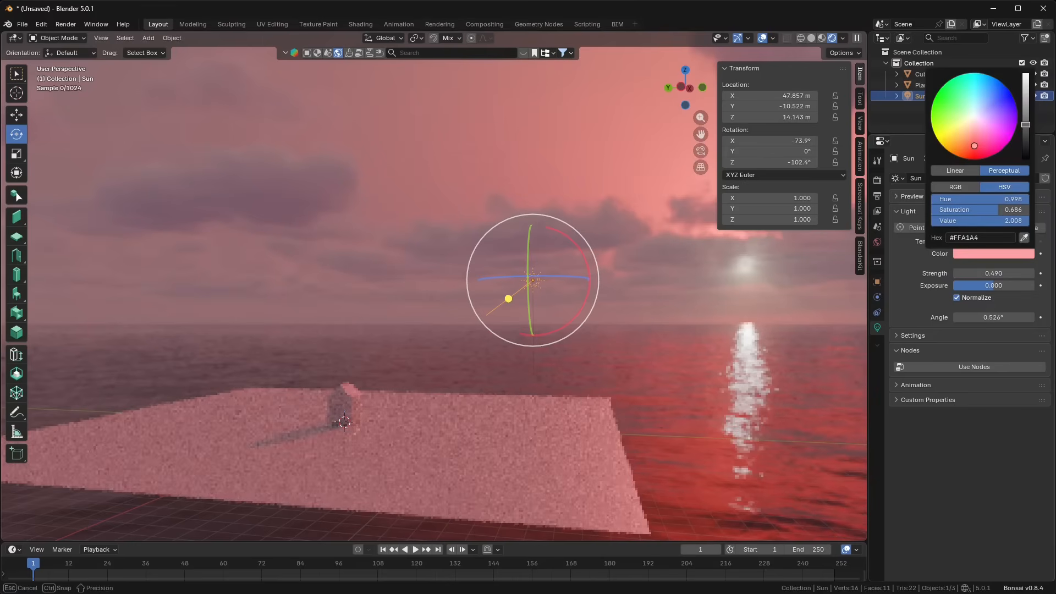
pyautogui.click(961, 241)
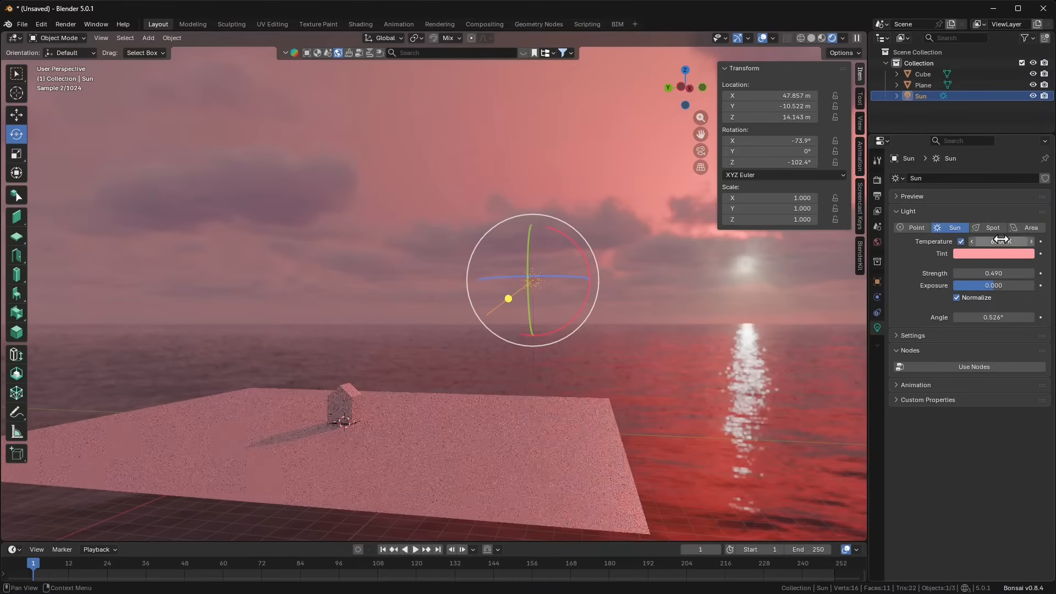
pyautogui.moveTo(999, 240); pyautogui.dragTo(990, 241)
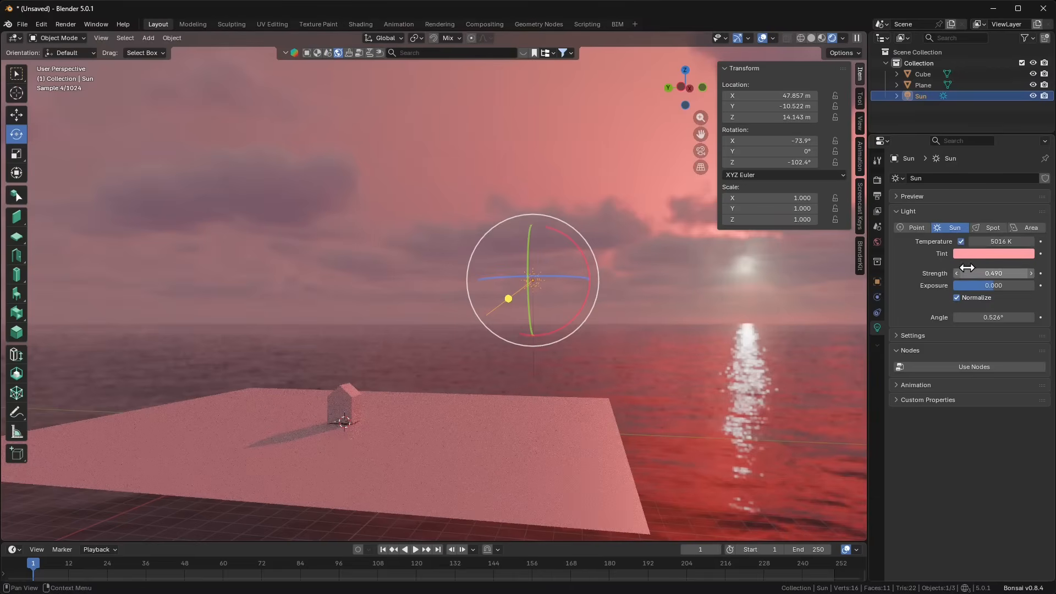
pyautogui.click(989, 255)
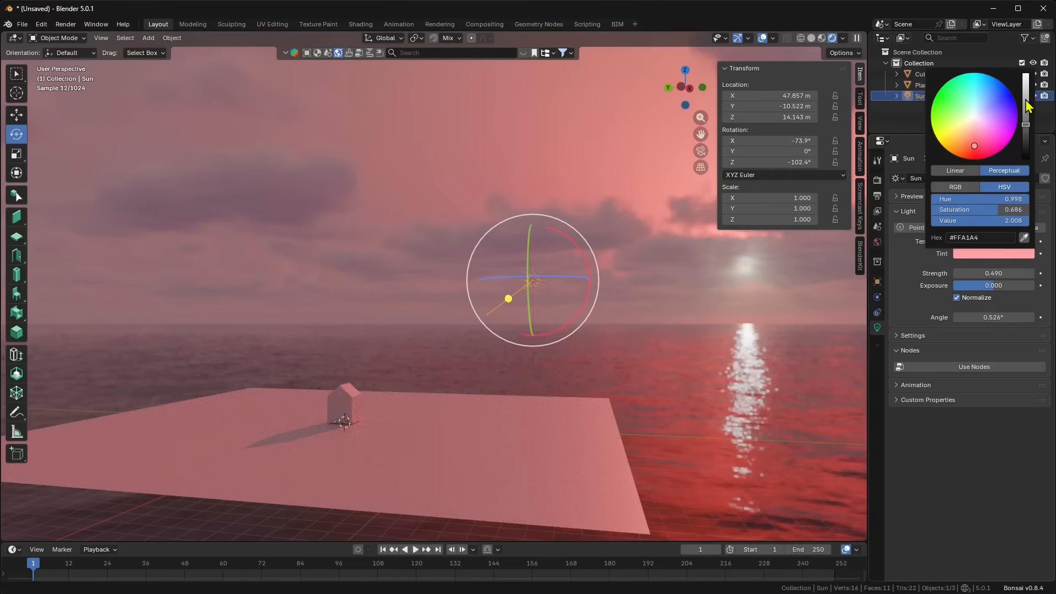
pyautogui.moveTo(1026, 100); pyautogui.dragTo(1026, 111)
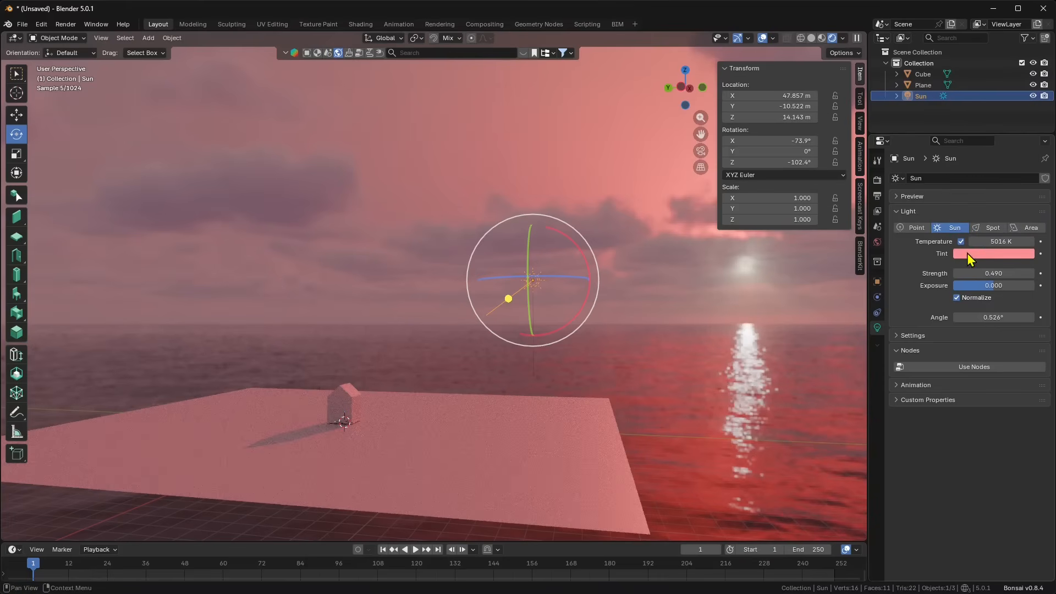
# Step: Turn off colour temperature and set the sun colour back to plain white #FFFFFF
pyautogui.click(958, 241)
pyautogui.click(967, 253)
pyautogui.moveTo(1026, 124)
pyautogui.mouseDown()
pyautogui.moveTo(1026, 99)
pyautogui.moveTo(1027, 113)
pyautogui.mouseUp()
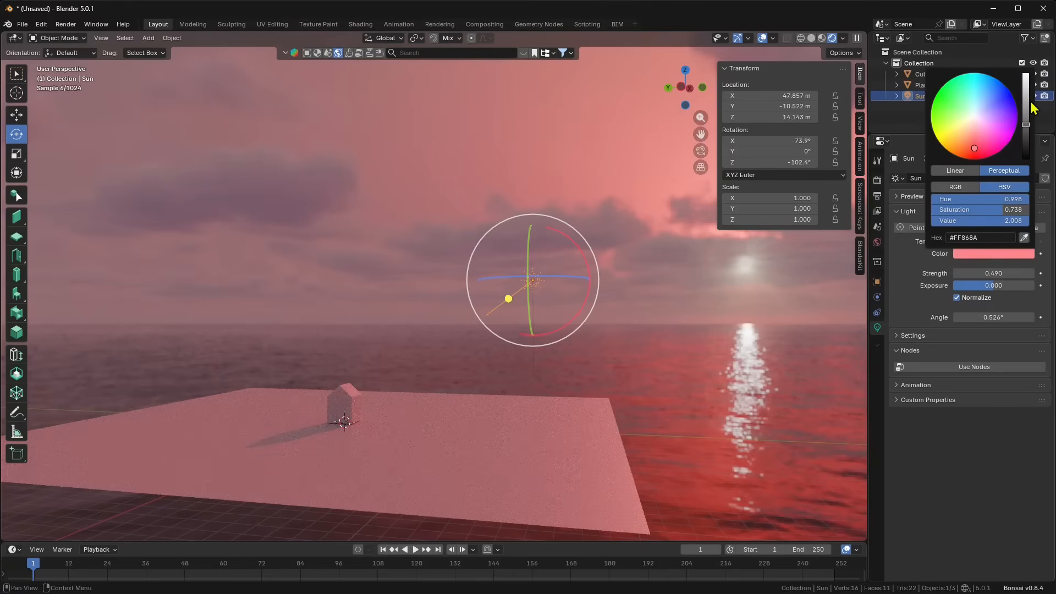
pyautogui.click(969, 128)
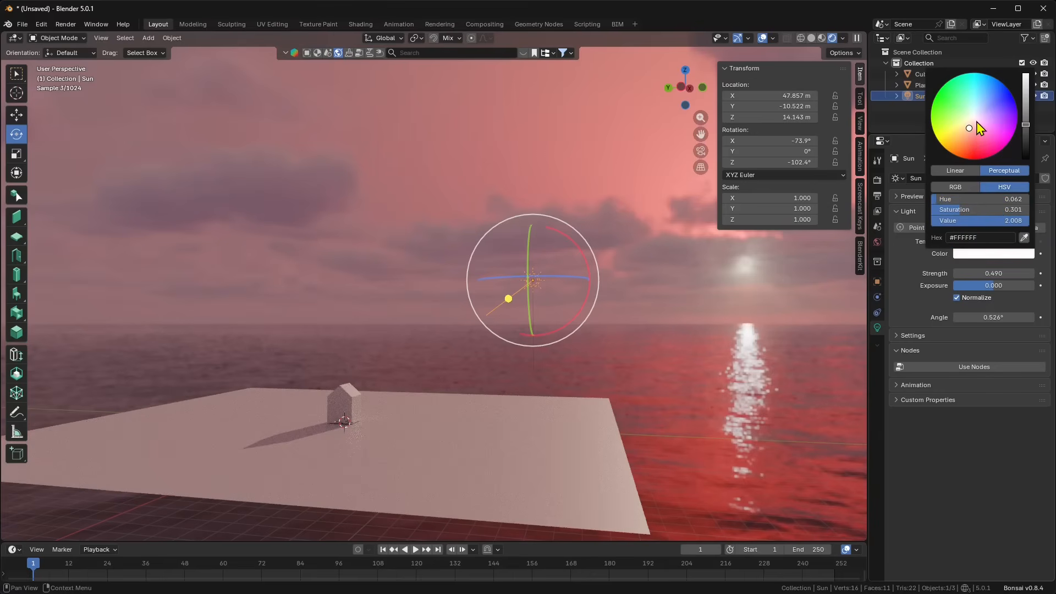
pyautogui.click(1027, 111)
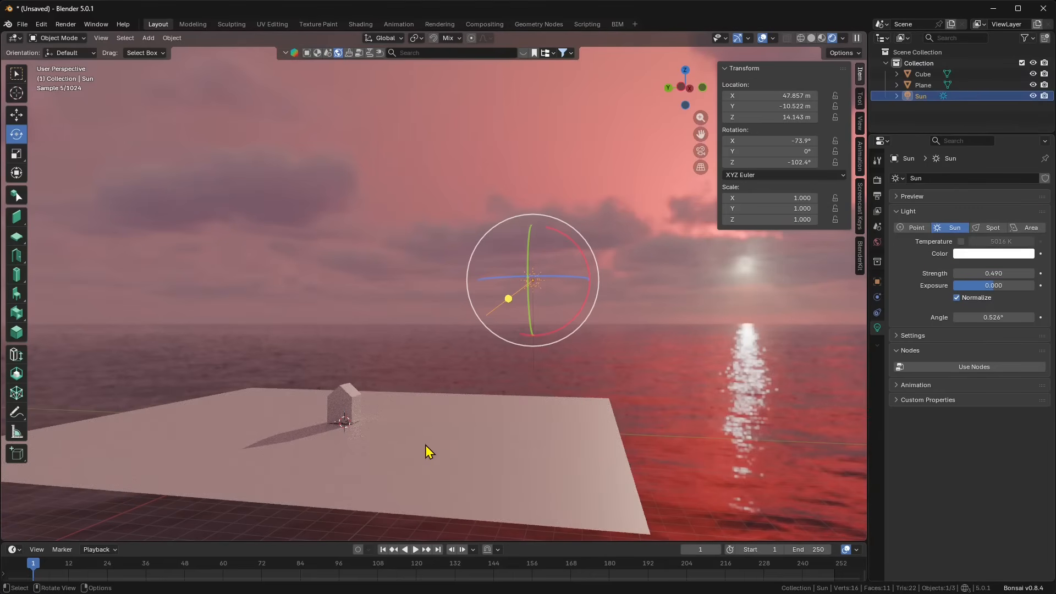
pyautogui.moveTo(515, 439); pyautogui.dragTo(523, 432, button='middle')
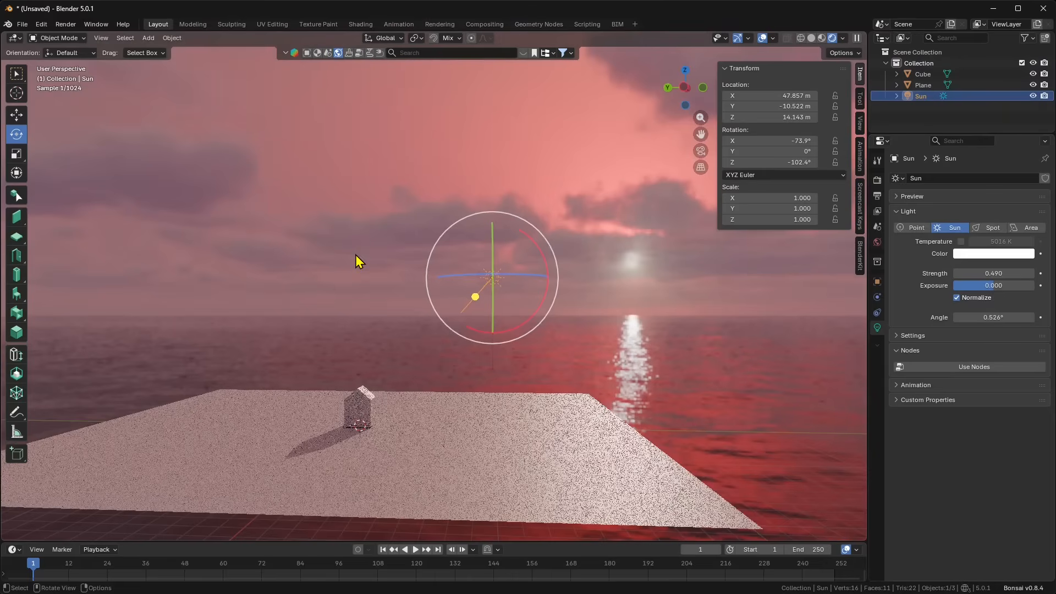
# Step: Switch the world's Sun Position to Sun Object mode, driving the Sun lamp at latitude 45.95, longitude -2.25
pyautogui.click(878, 242)
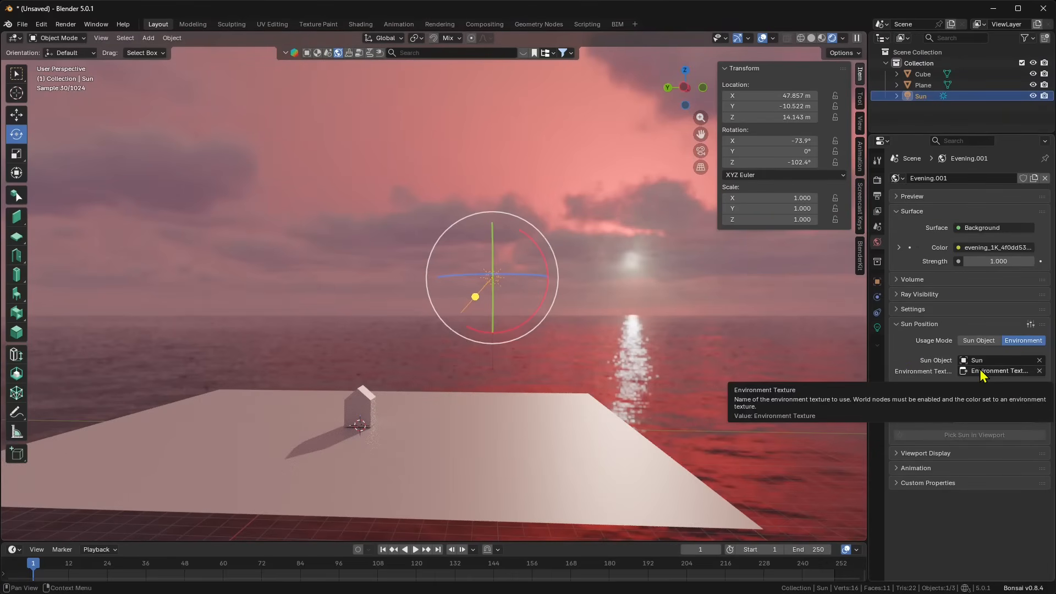
pyautogui.click(983, 341)
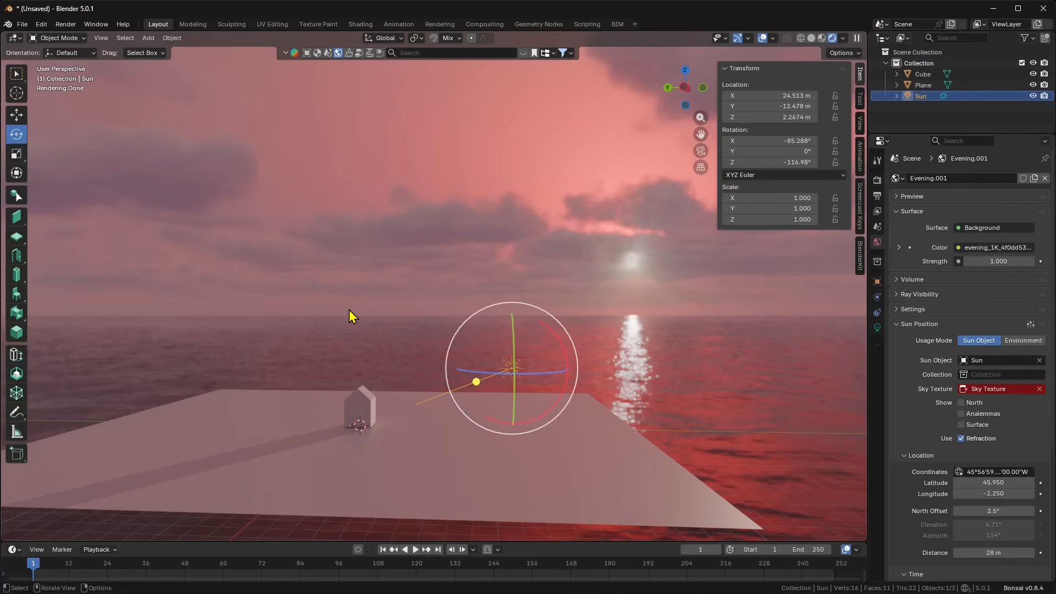
pyautogui.moveTo(401, 365); pyautogui.dragTo(378, 358, button='middle')
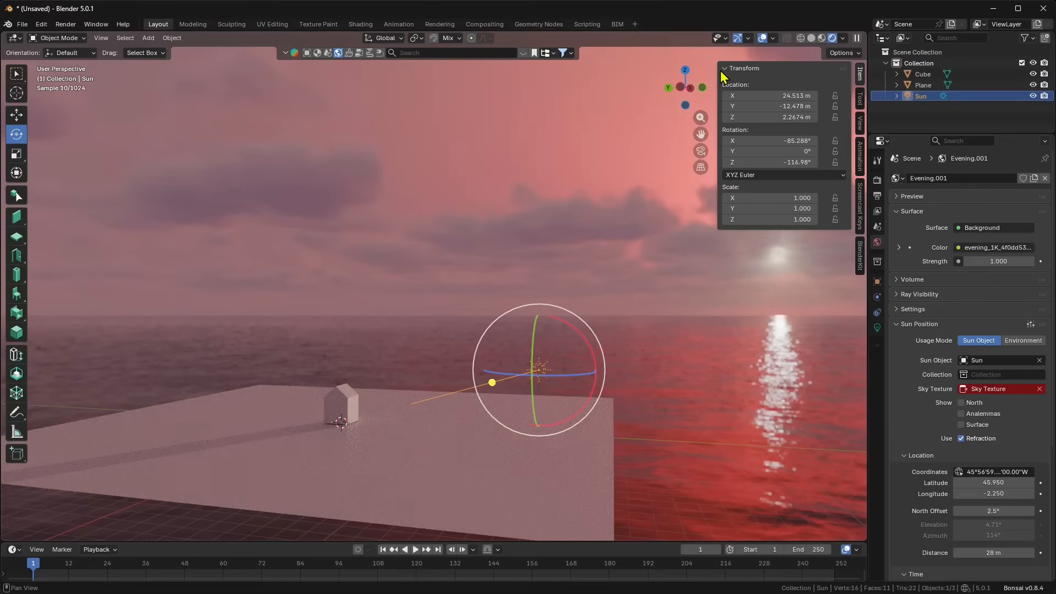
pyautogui.moveTo(737, 72); pyautogui.dragTo(803, 77)
pyautogui.scroll(1, 512, 369)
pyautogui.keyDown('shift'); pyautogui.moveTo(561, 375); pyautogui.dragTo(523, 332, button='middle'); pyautogui.keyUp('shift')
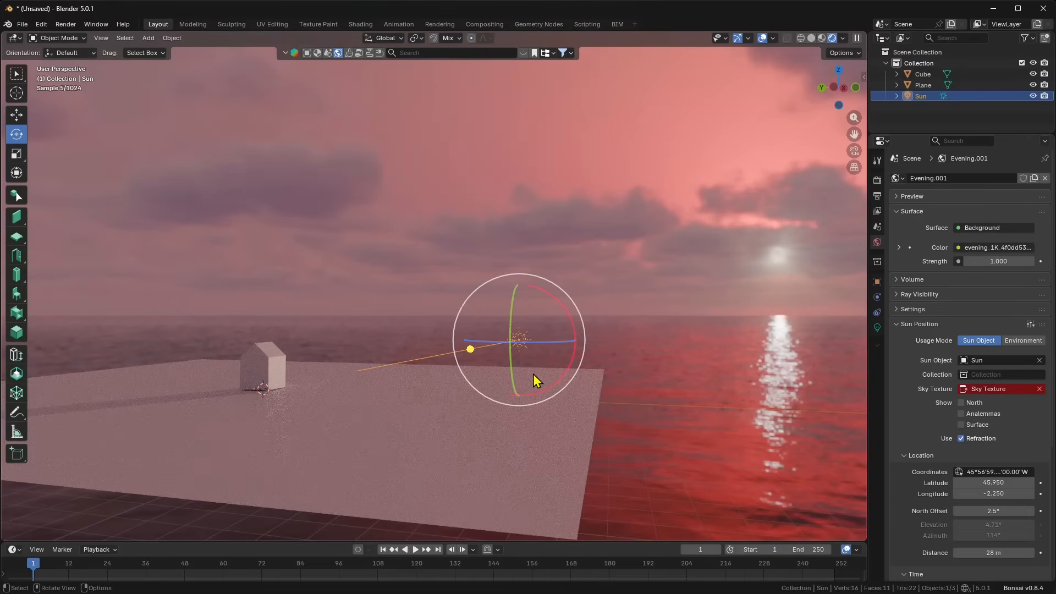